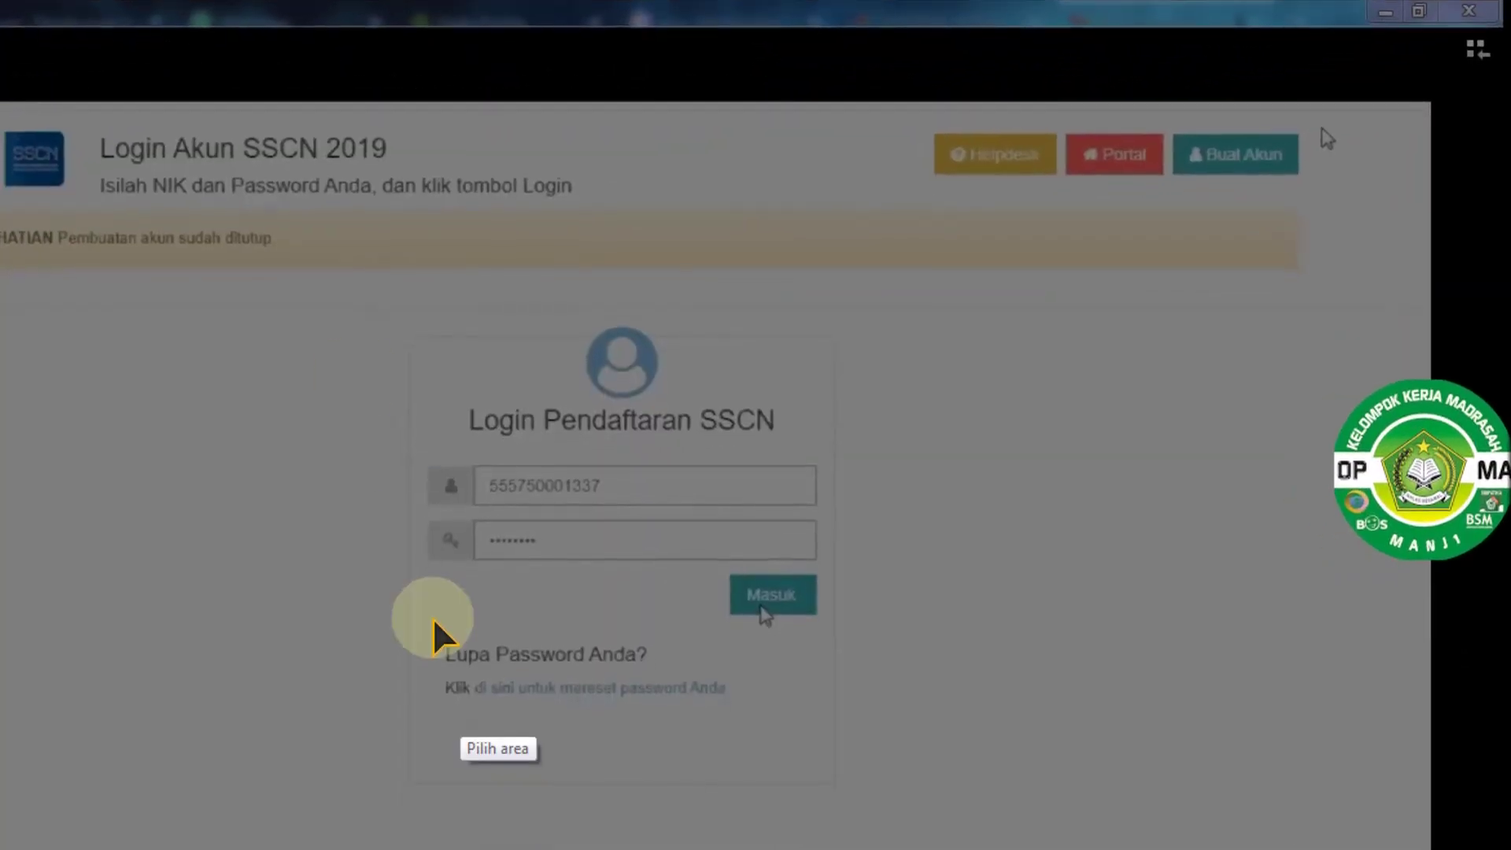
Capture the login form area with Lightshot, then dismiss the capture overlay
drag(362, 299, 1016, 679)
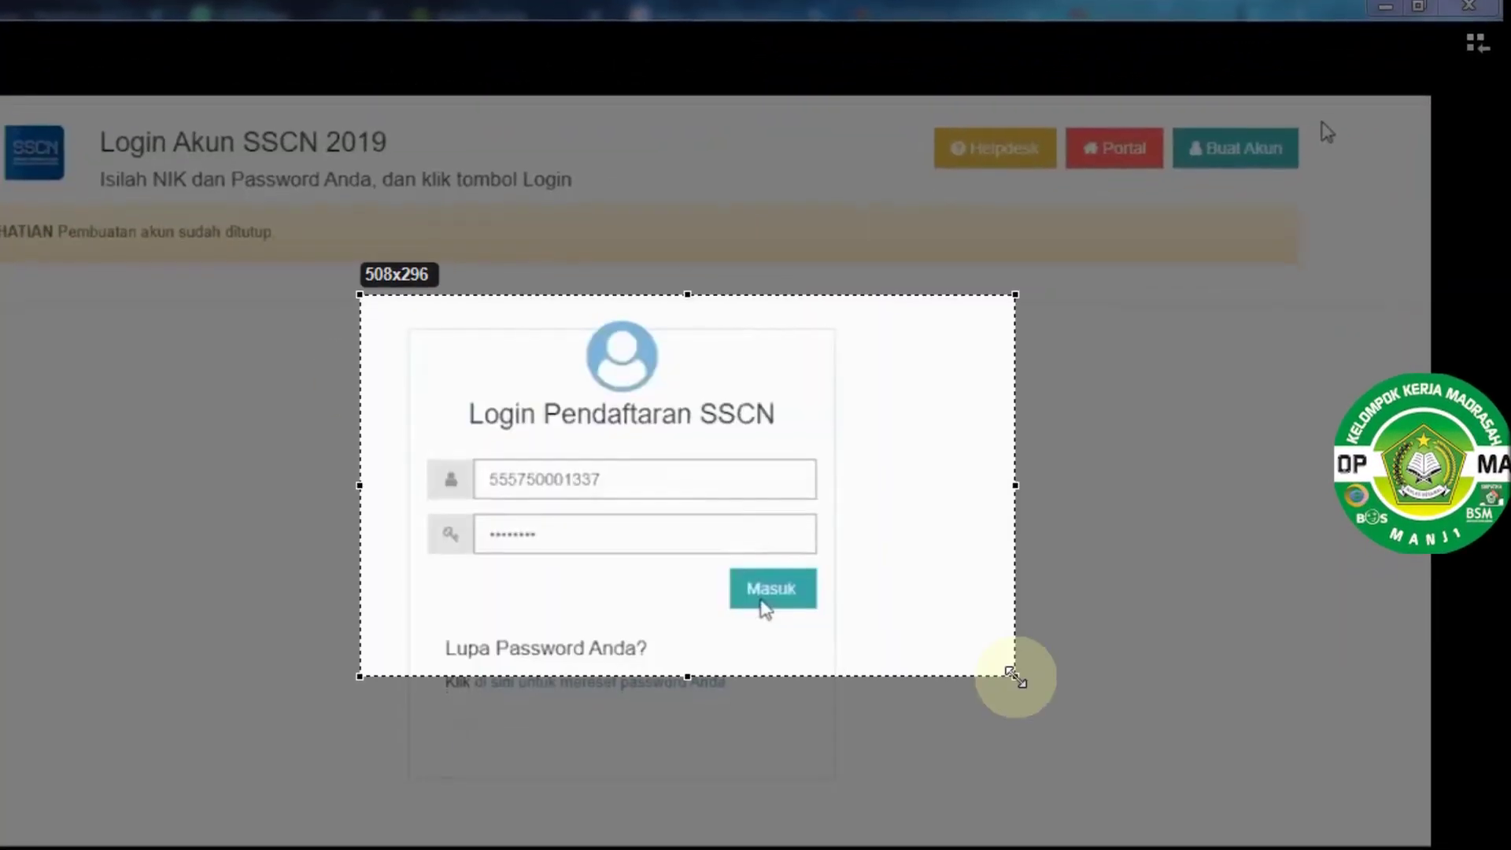
click(995, 705)
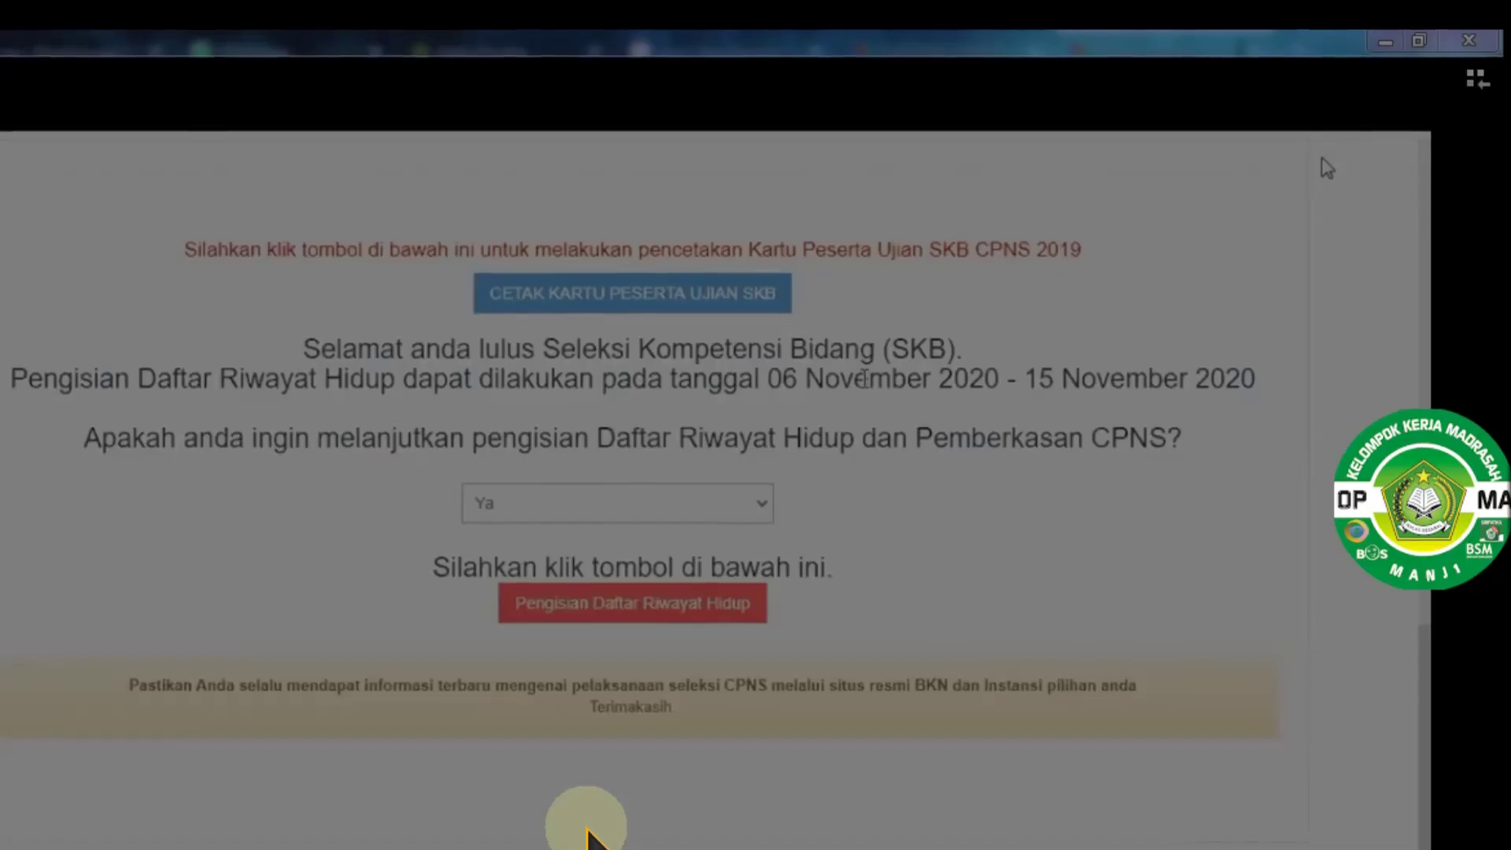
Capture the summary page, add arrows at the continue question and the form-filling step, then close it
drag(206, 359, 1181, 798)
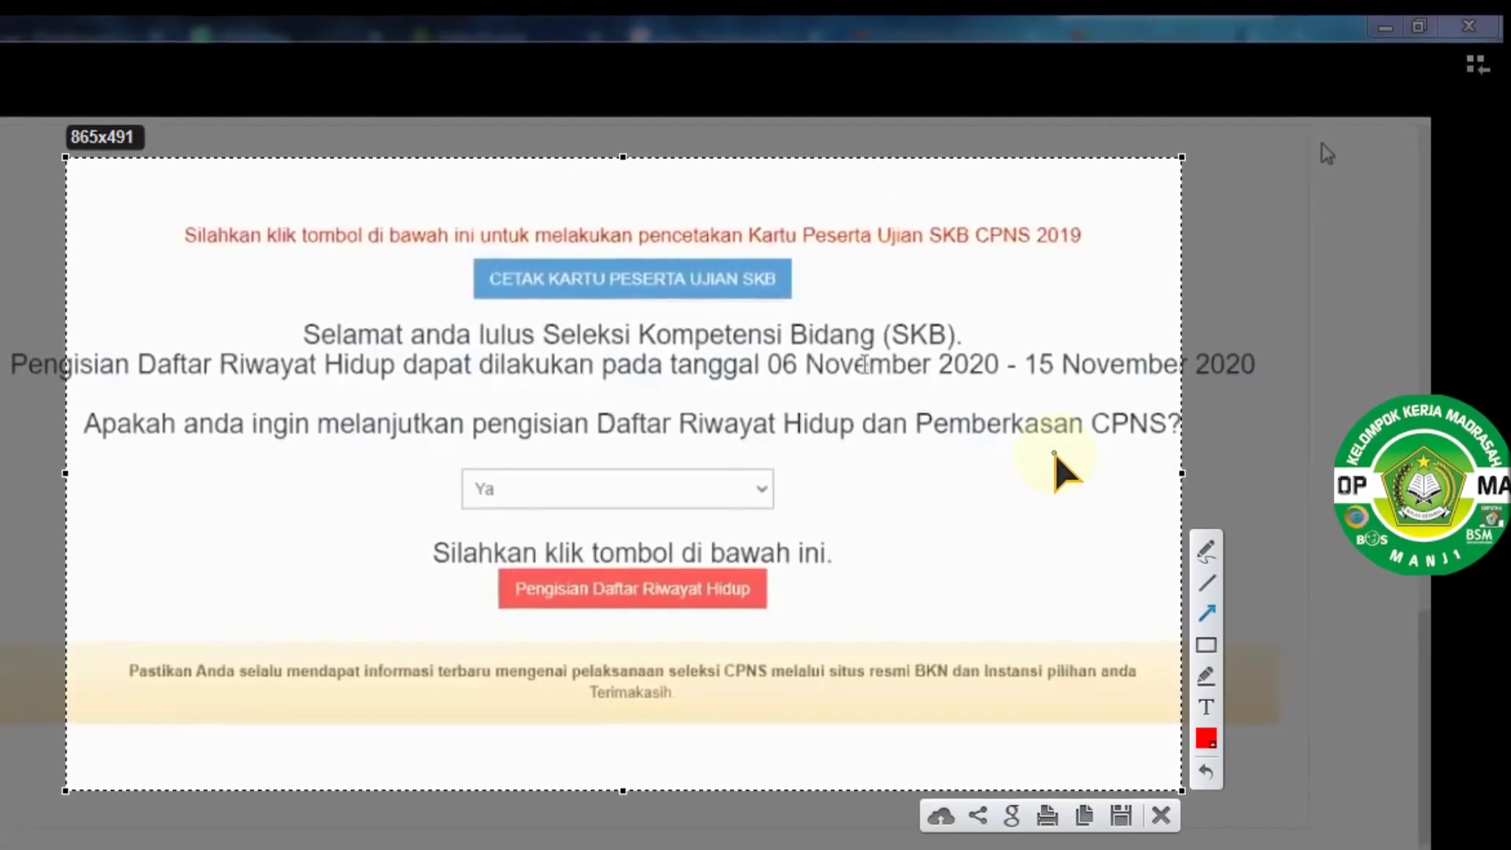
drag(1051, 450, 818, 458)
drag(939, 556, 775, 586)
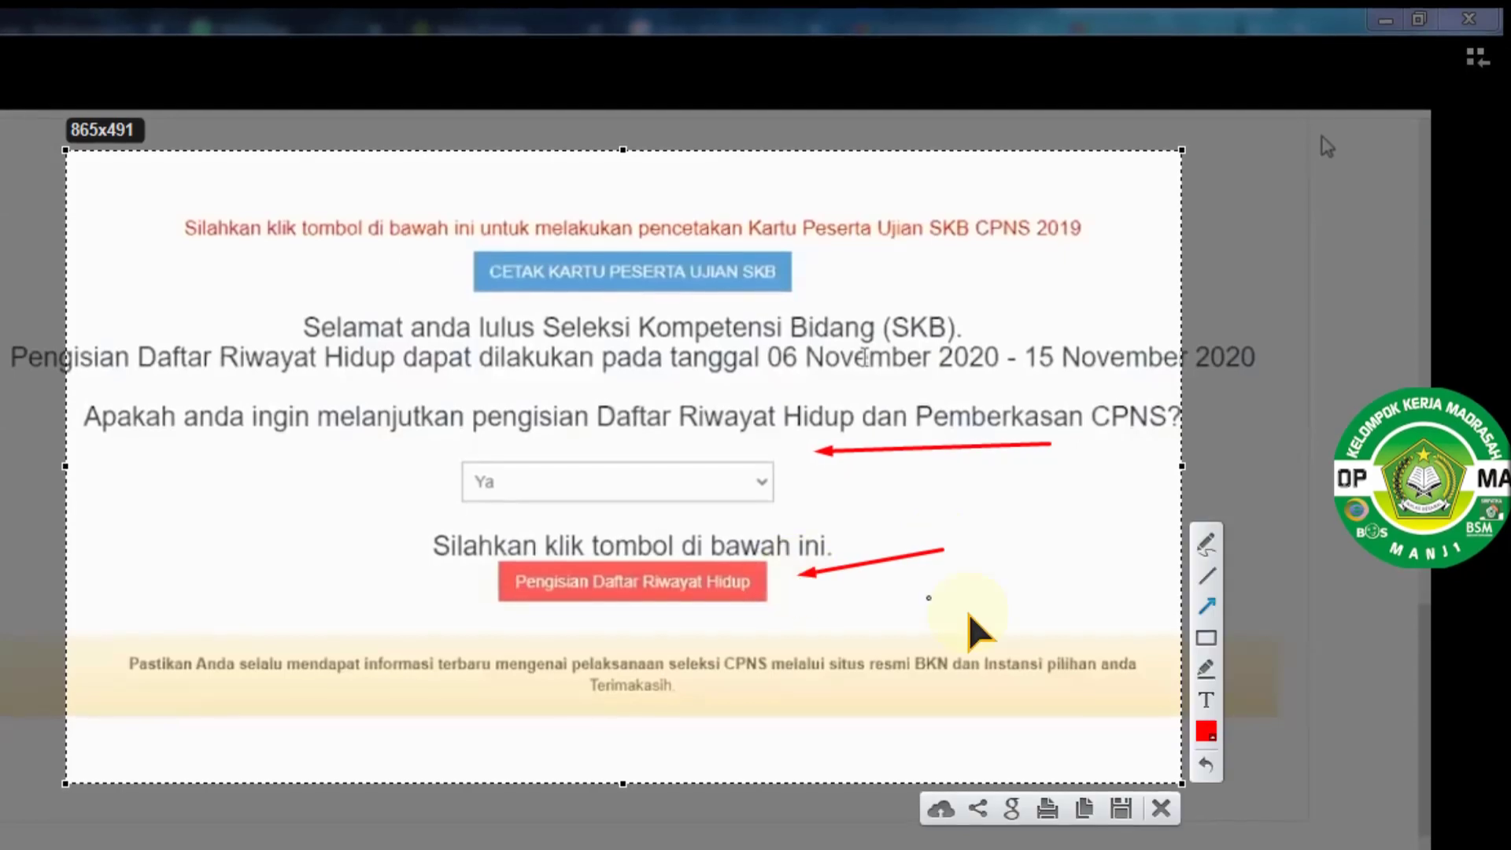
click(1159, 810)
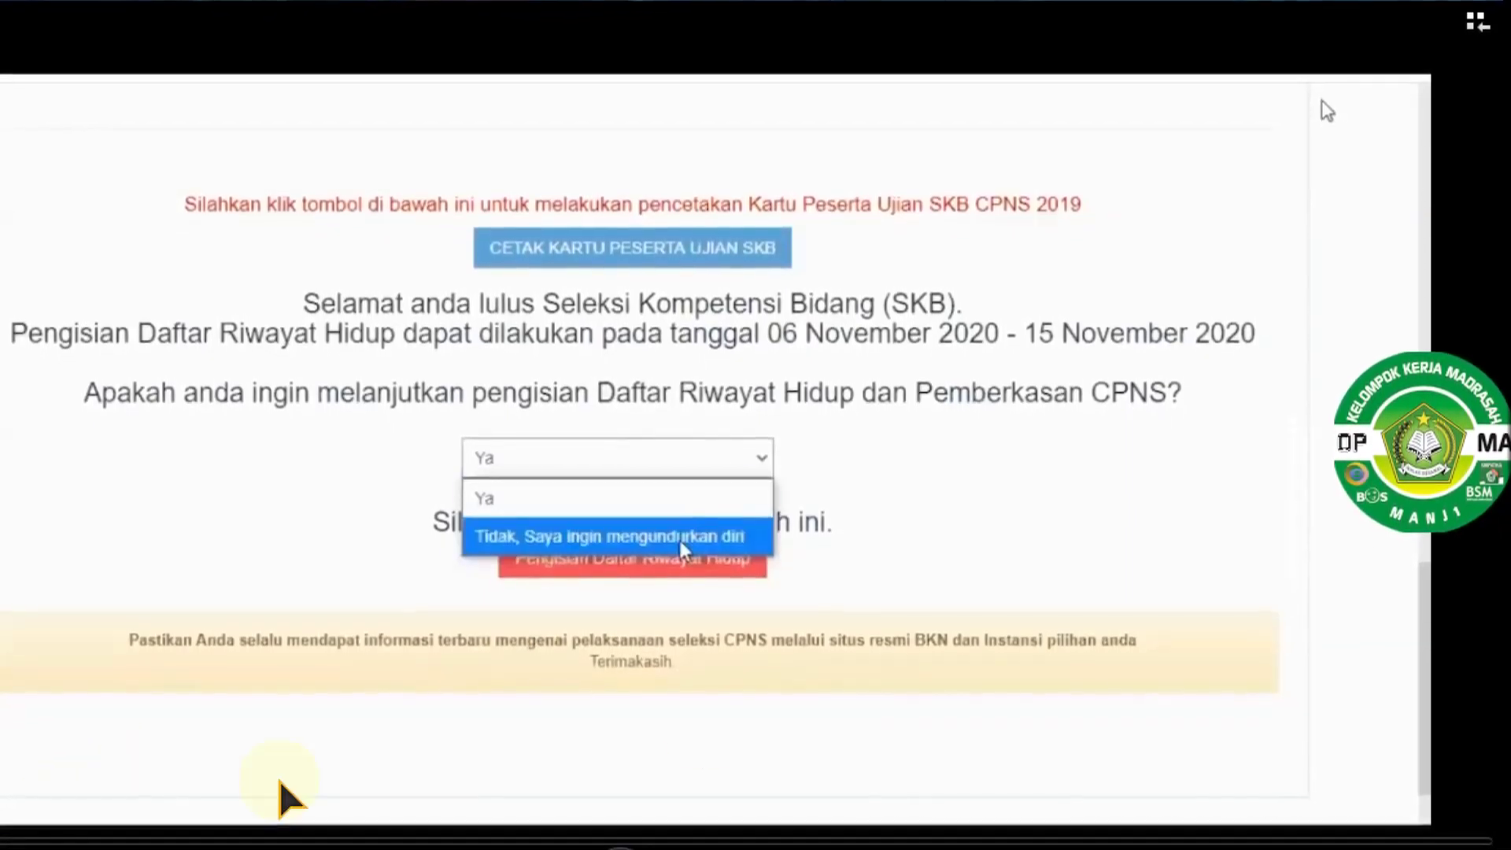
Take a new capture of the answer choices with arrows pointing at Ya and the form-filling step
key(Print)
drag(46, 76, 1202, 786)
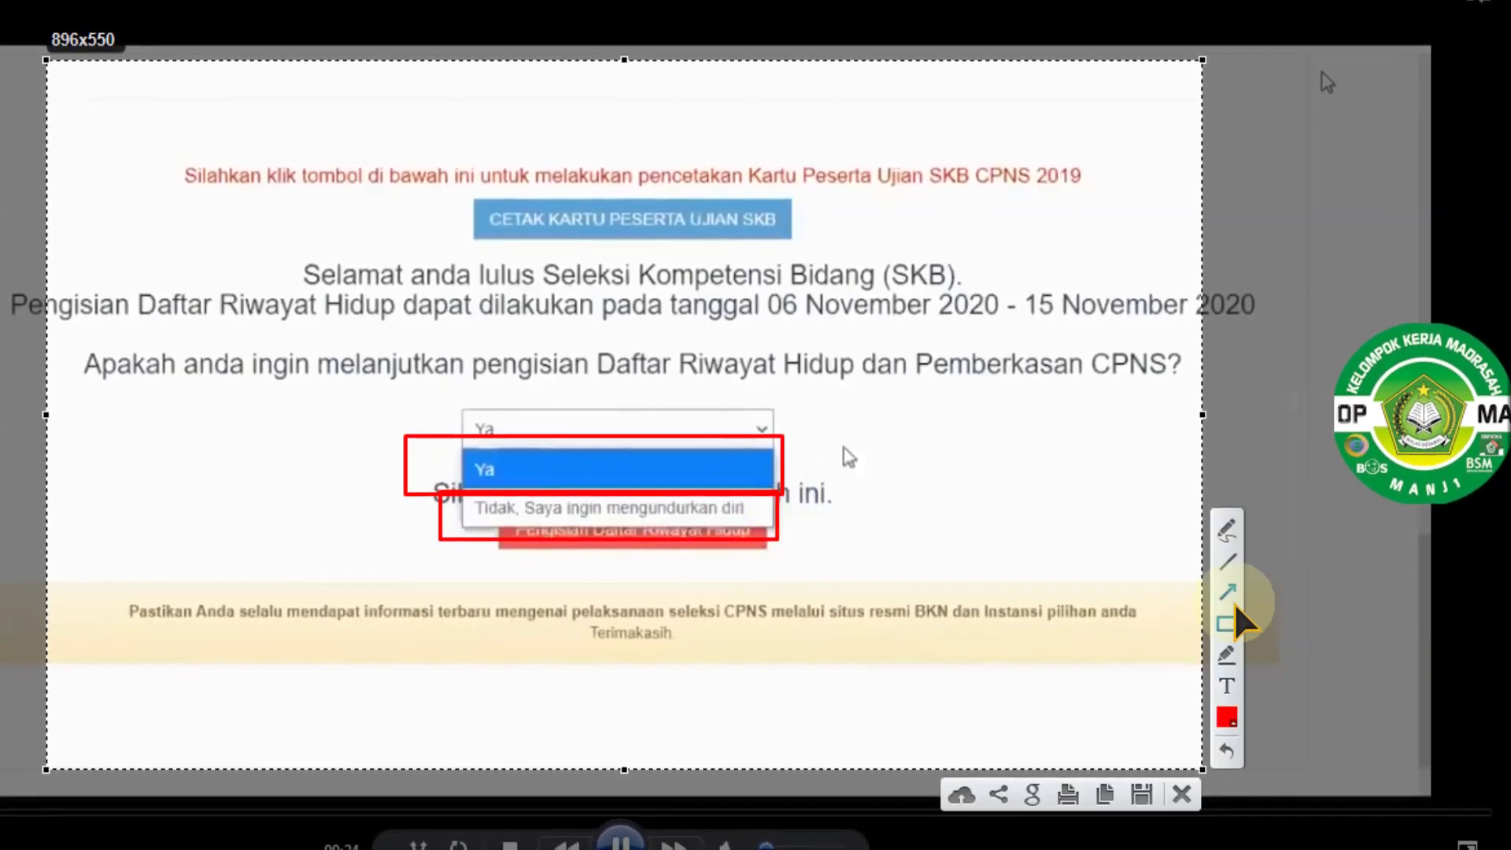
drag(1068, 376, 826, 448)
drag(988, 479, 799, 527)
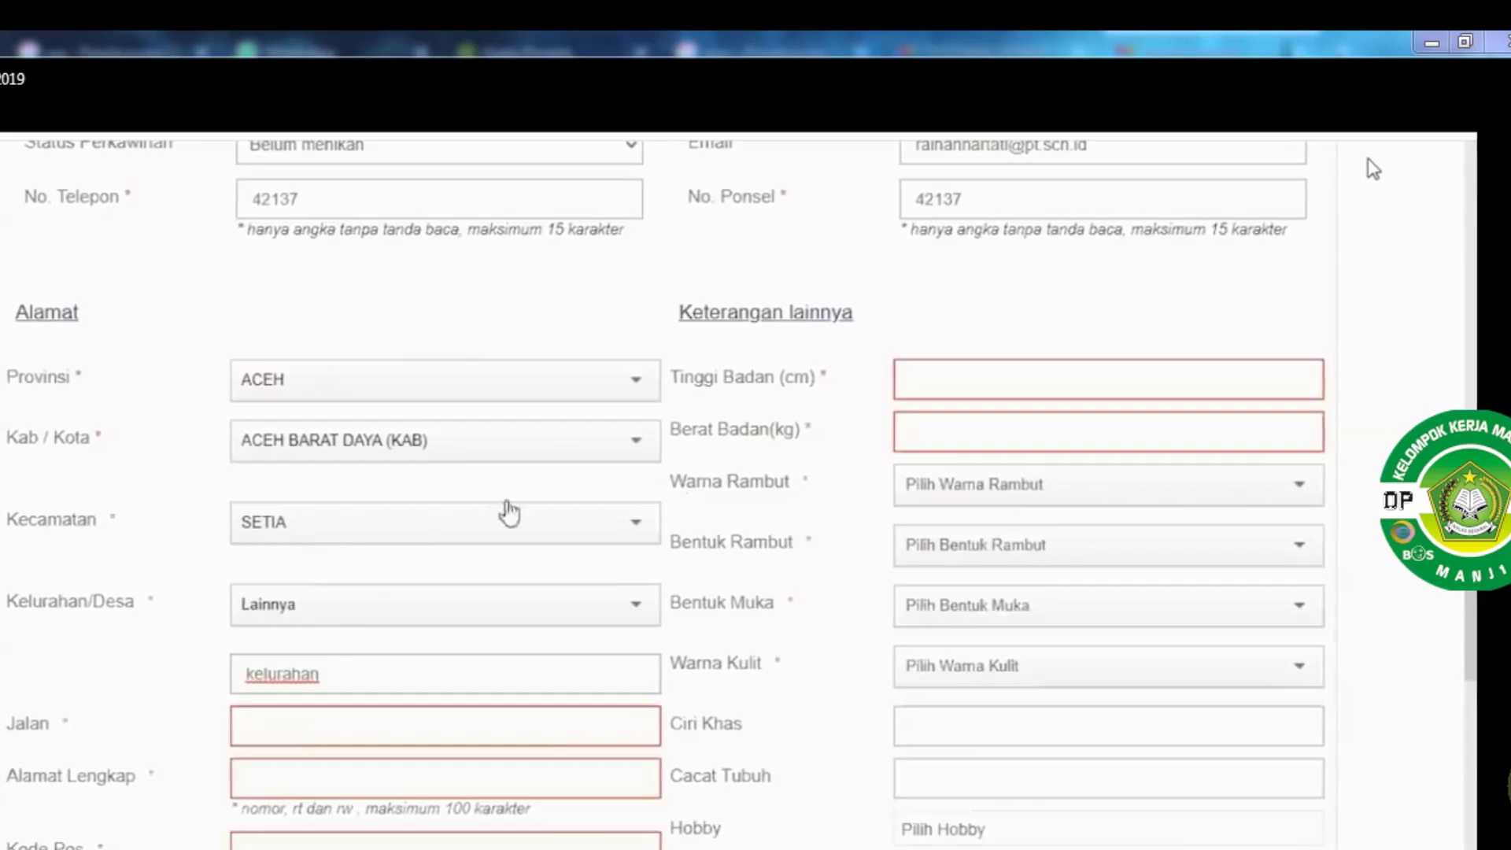
Fill Jalan with 'jalan', Alamat Lengkap with 'alamat lengkap' and Kode Pos with 12345
scroll(510, 512, down, 1)
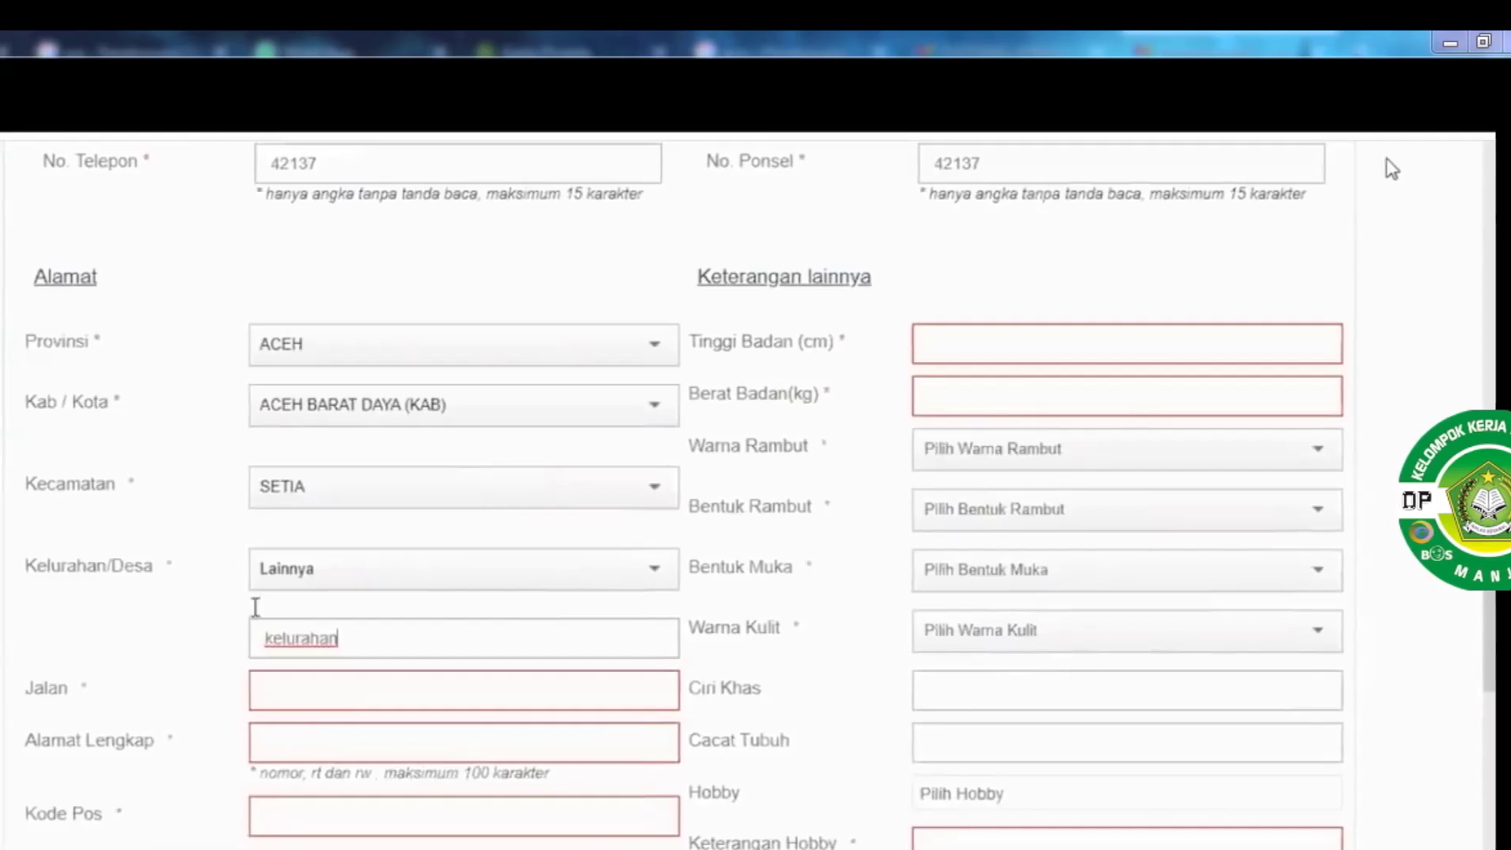
scroll(334, 529, down, 2)
click(337, 528)
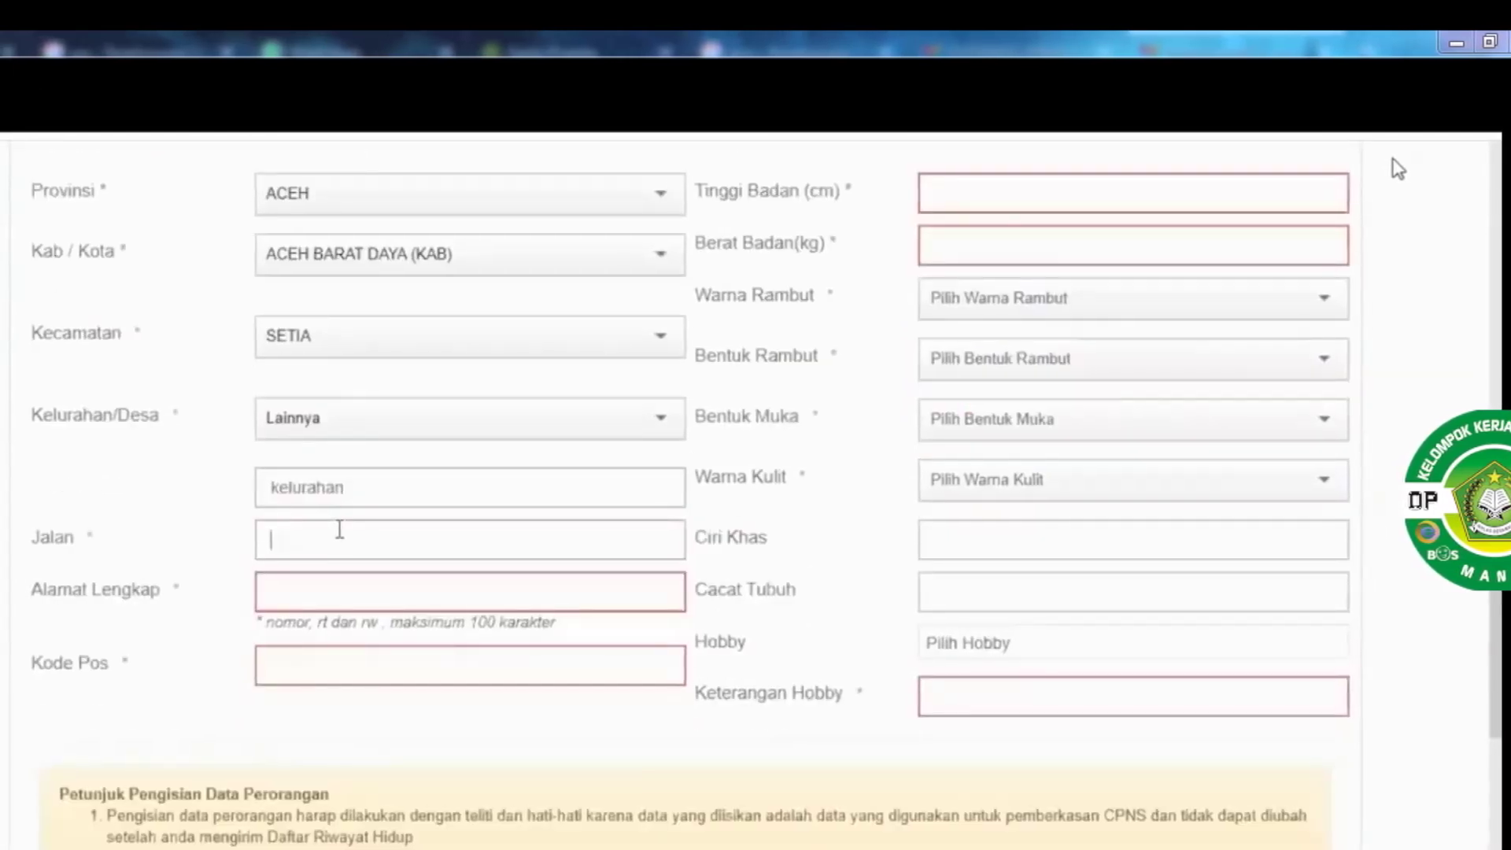
text(jalan)
key(Tab)
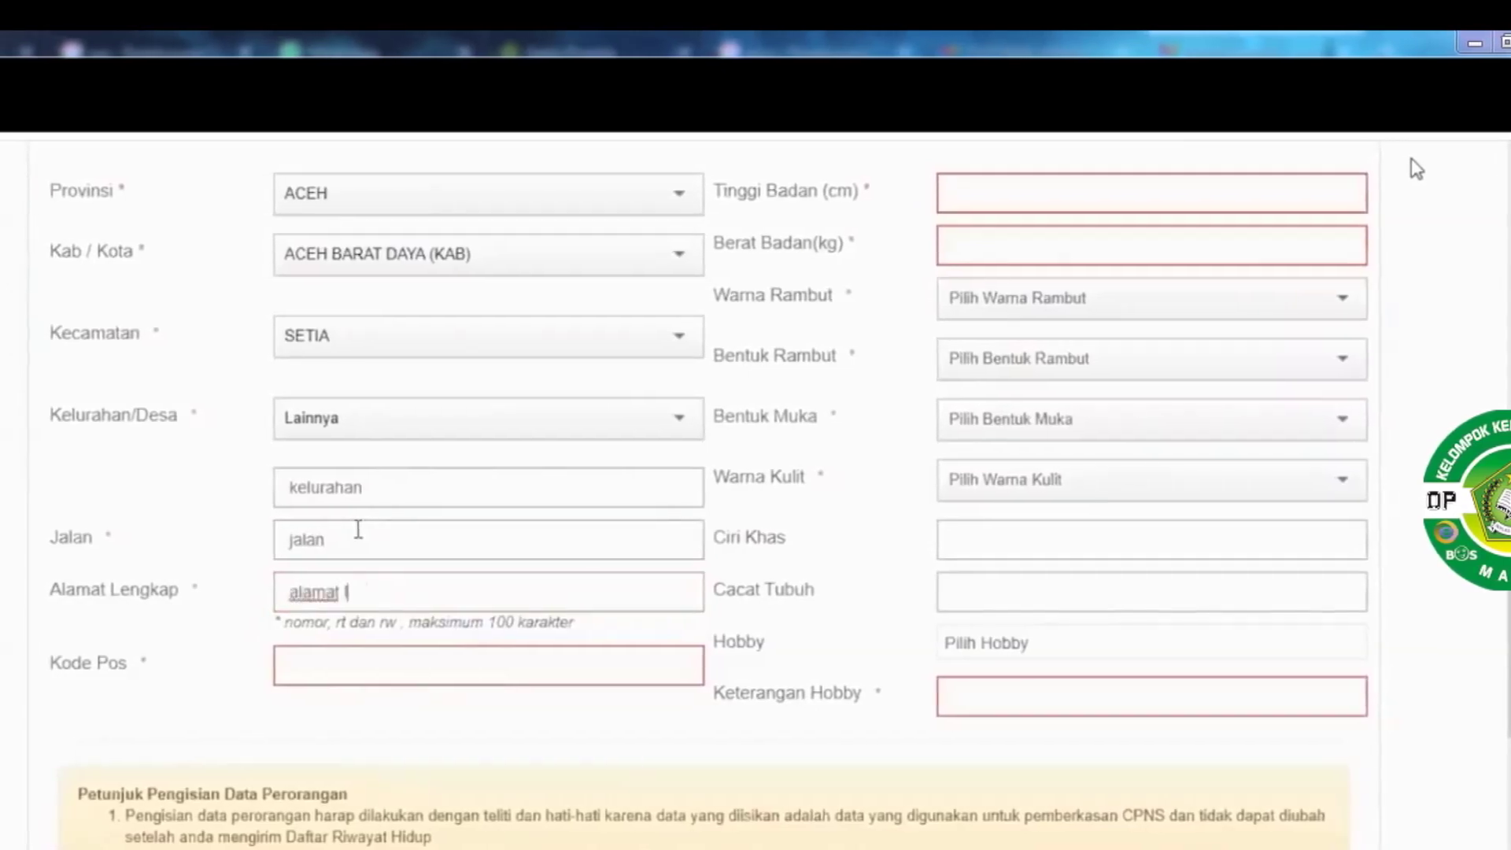
text(alamat lengkap)
key(Tab)
text(1)
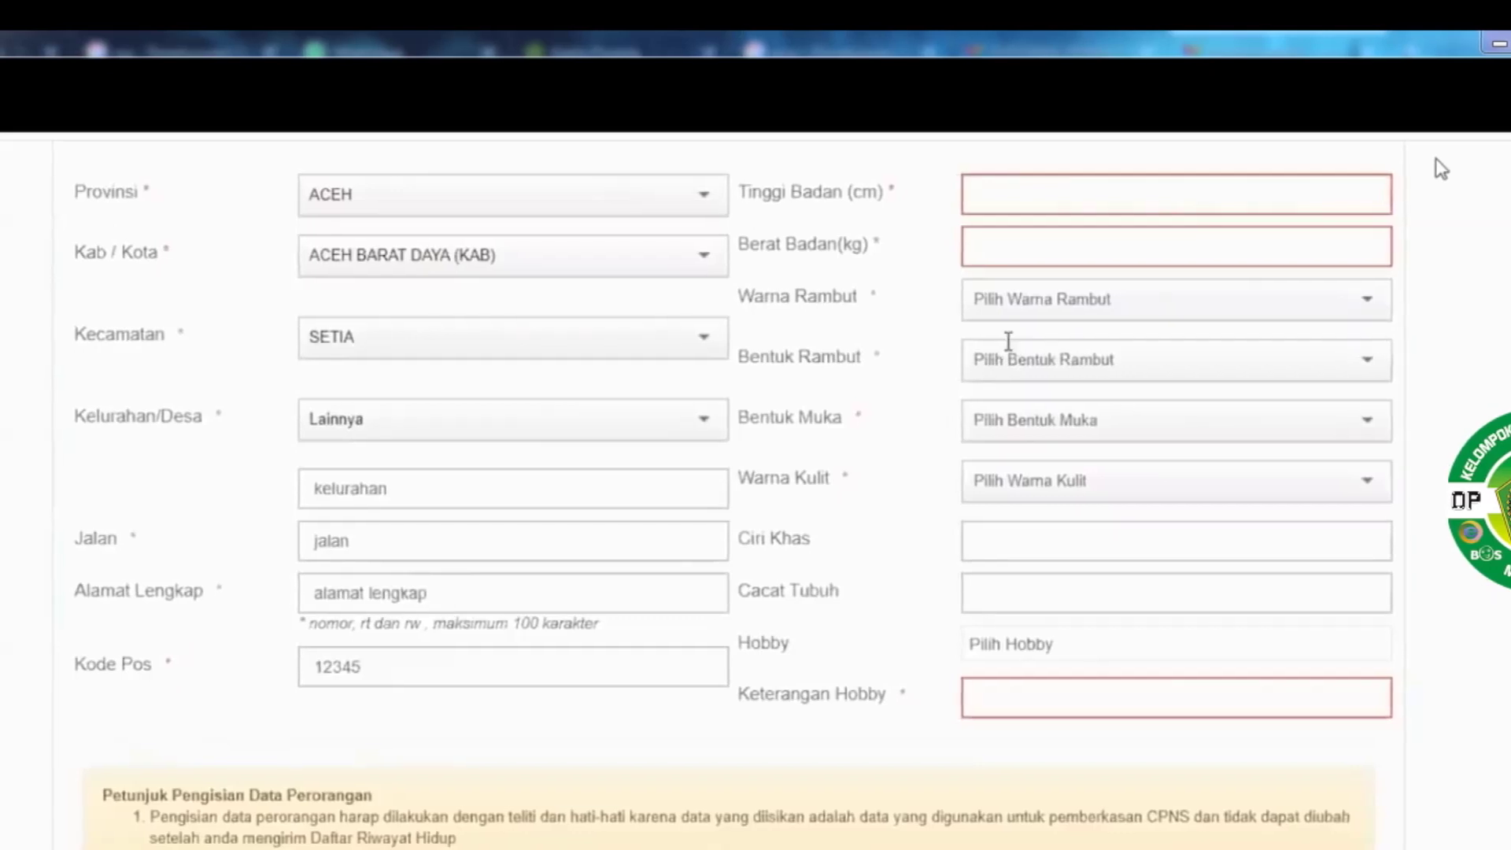
Enter height 167 and weight 45, with hair colour HITAM and hair shape LURUS
scroll(1011, 339, up, 2)
click(1013, 338)
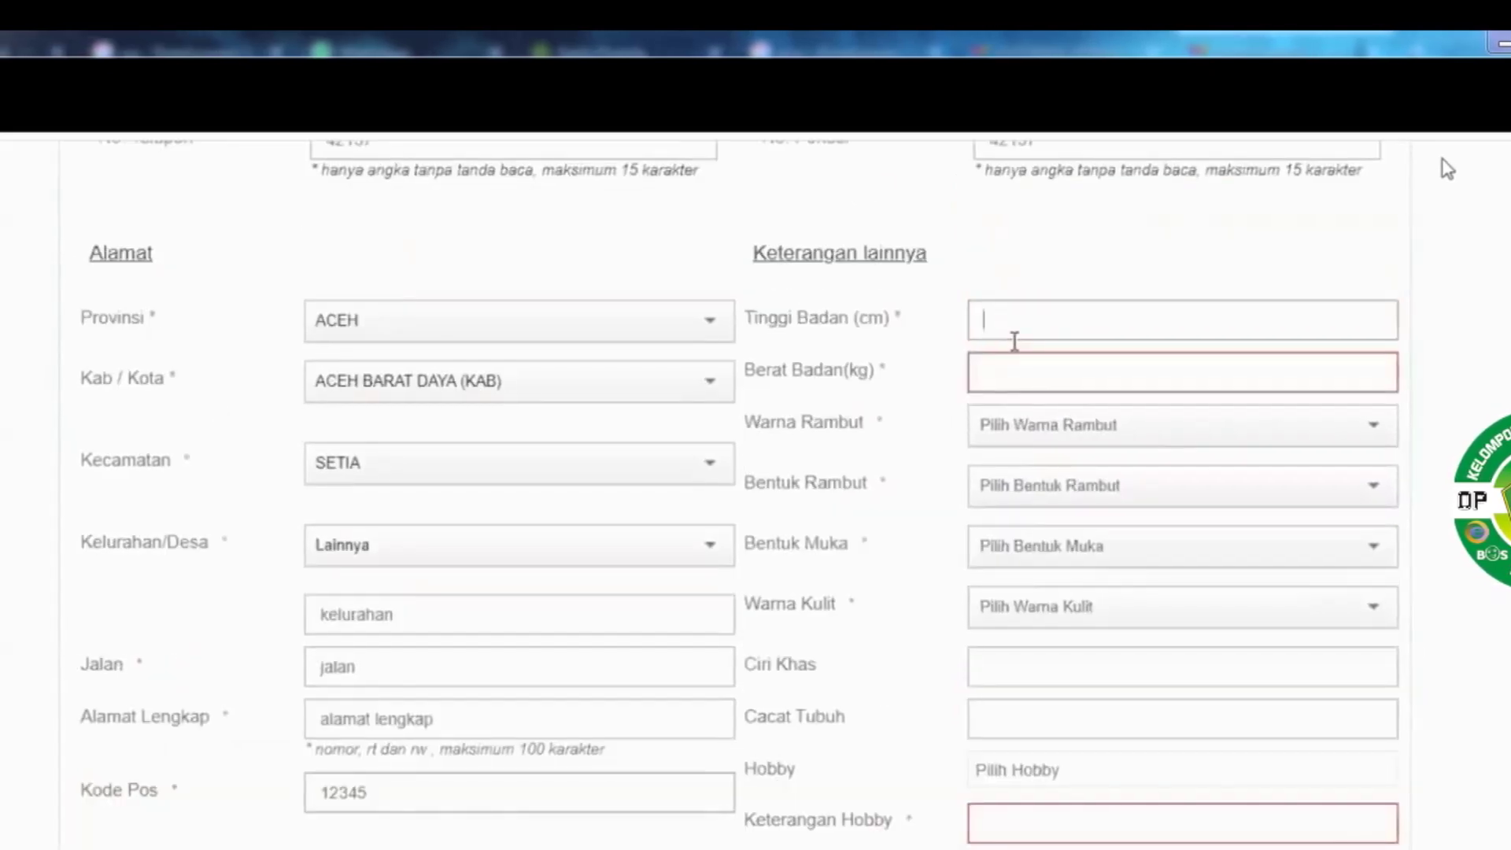
text(167)
key(Tab)
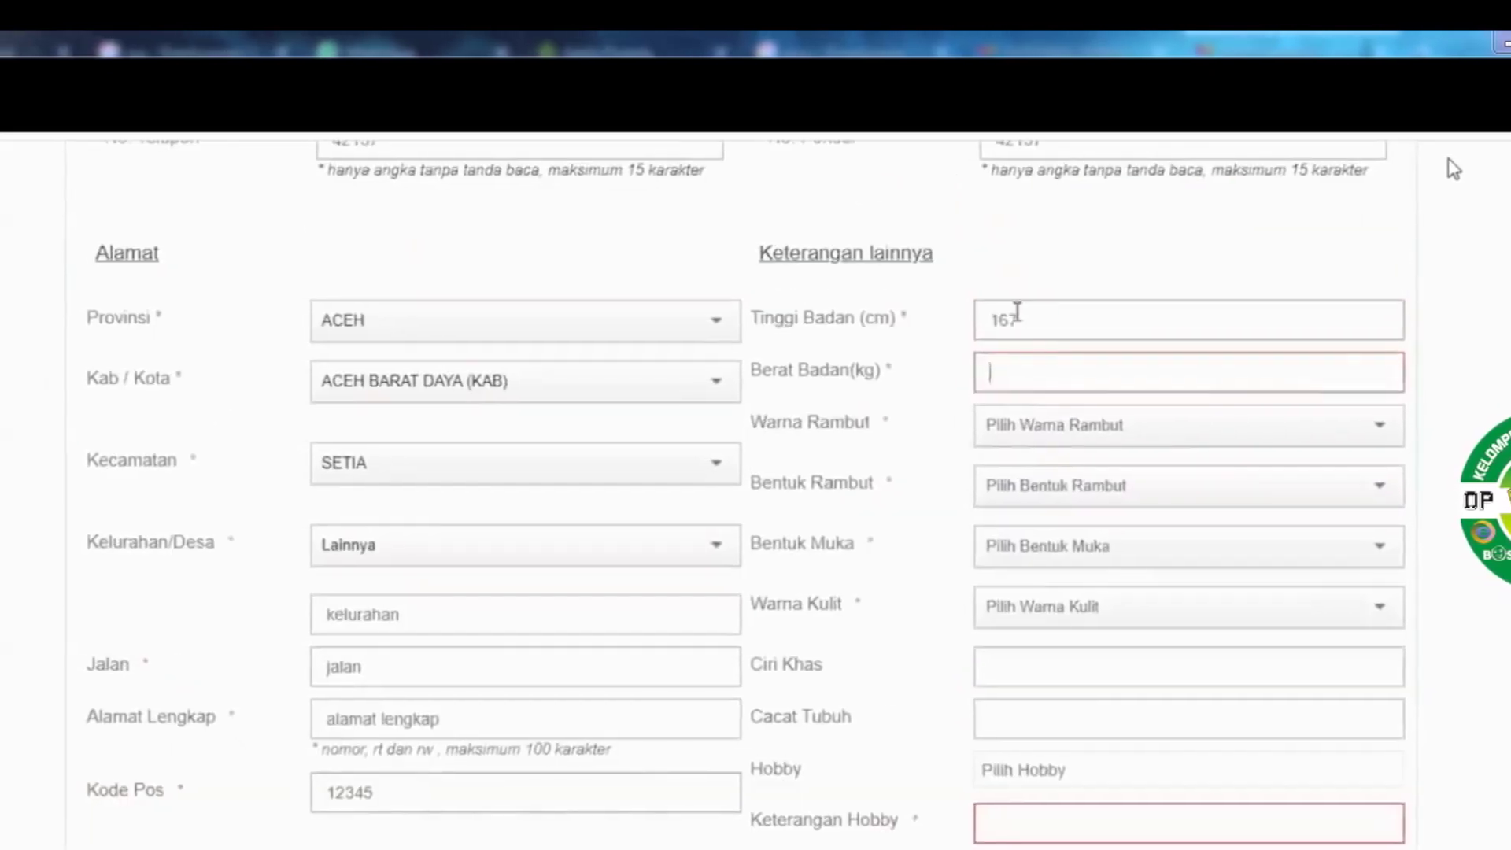
text(45)
key(Tab)
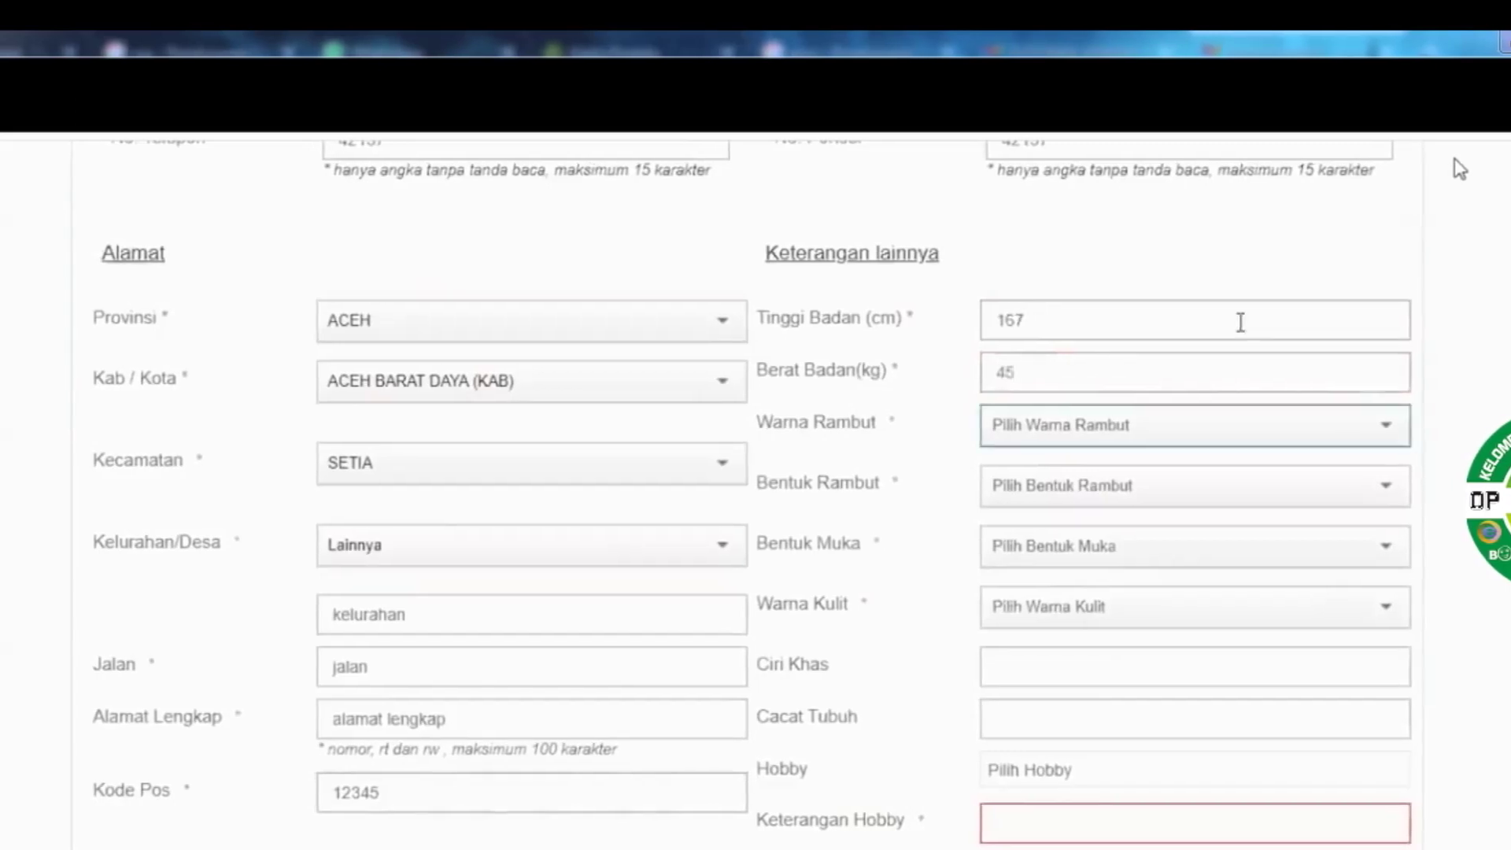
key(h)
key(Tab)
key(l)
key(Tab)
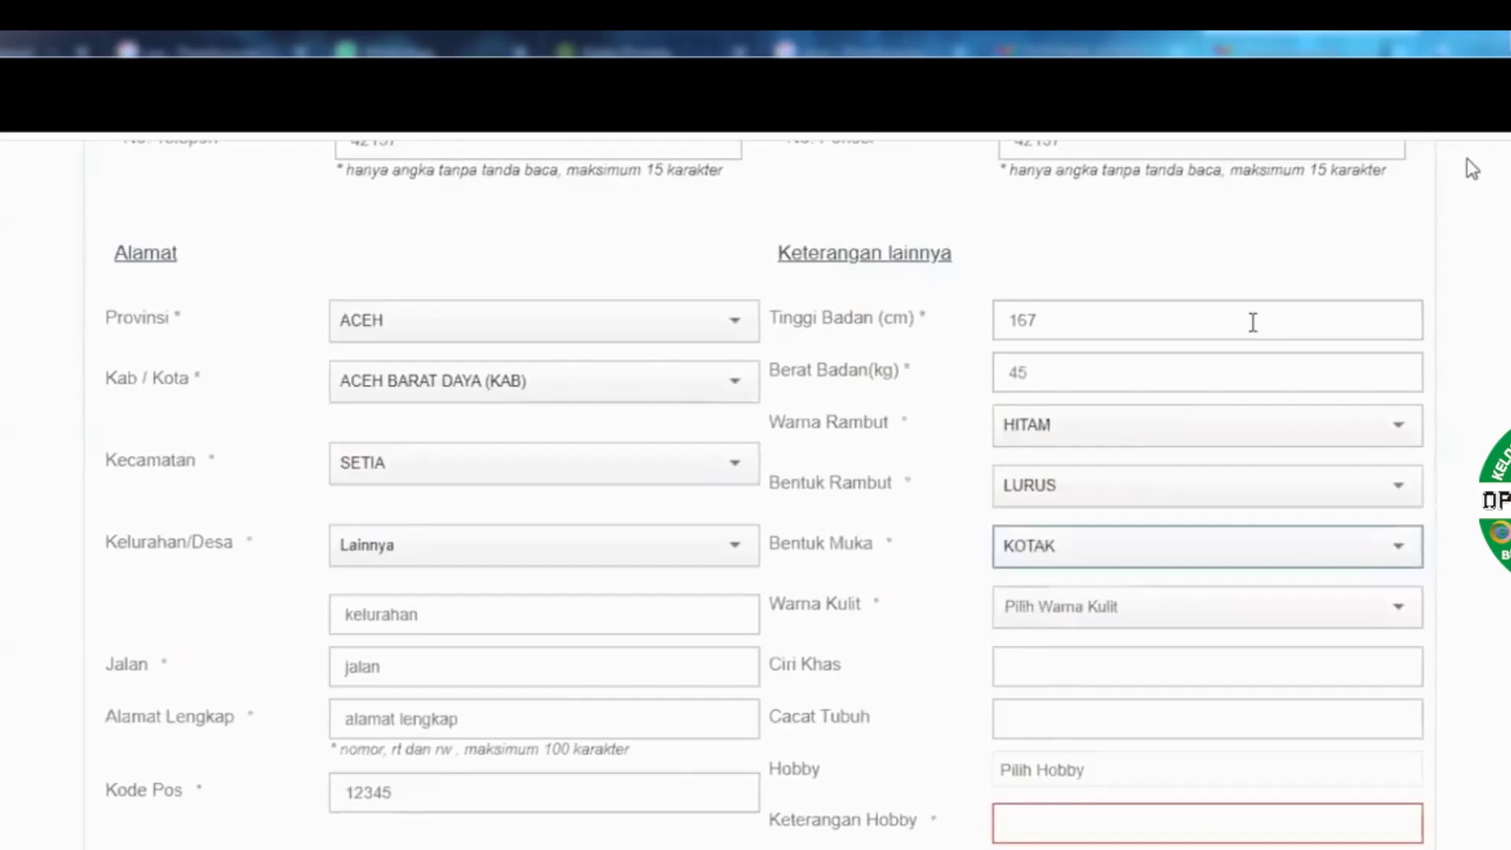
key(Tab)
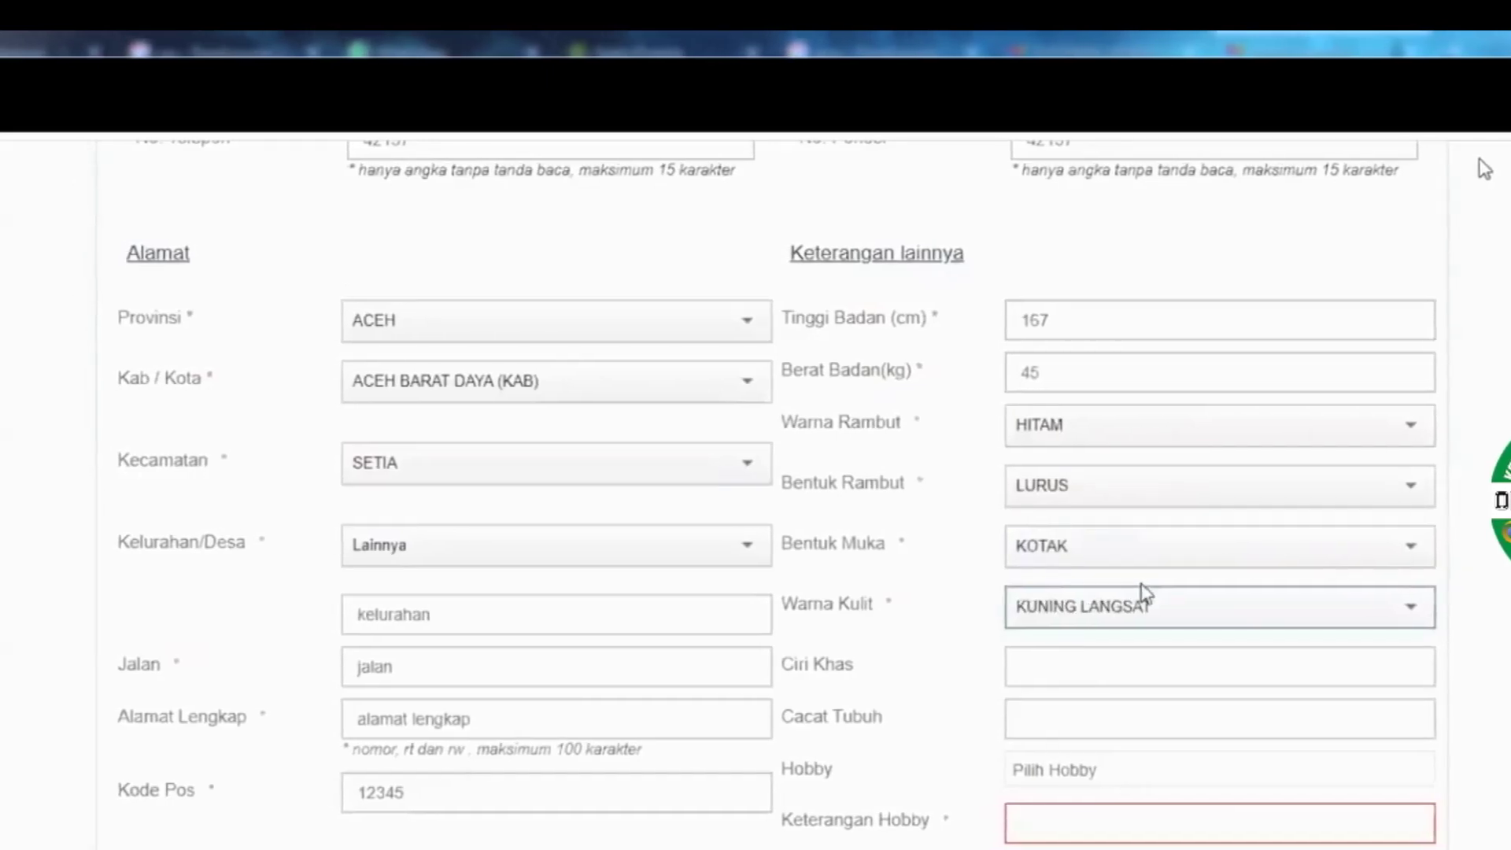
Choose hobbies OLAHRAGA and MENULIS, describe them as 'olahraga tenis', and save the personal data
scroll(1099, 566, down, 3)
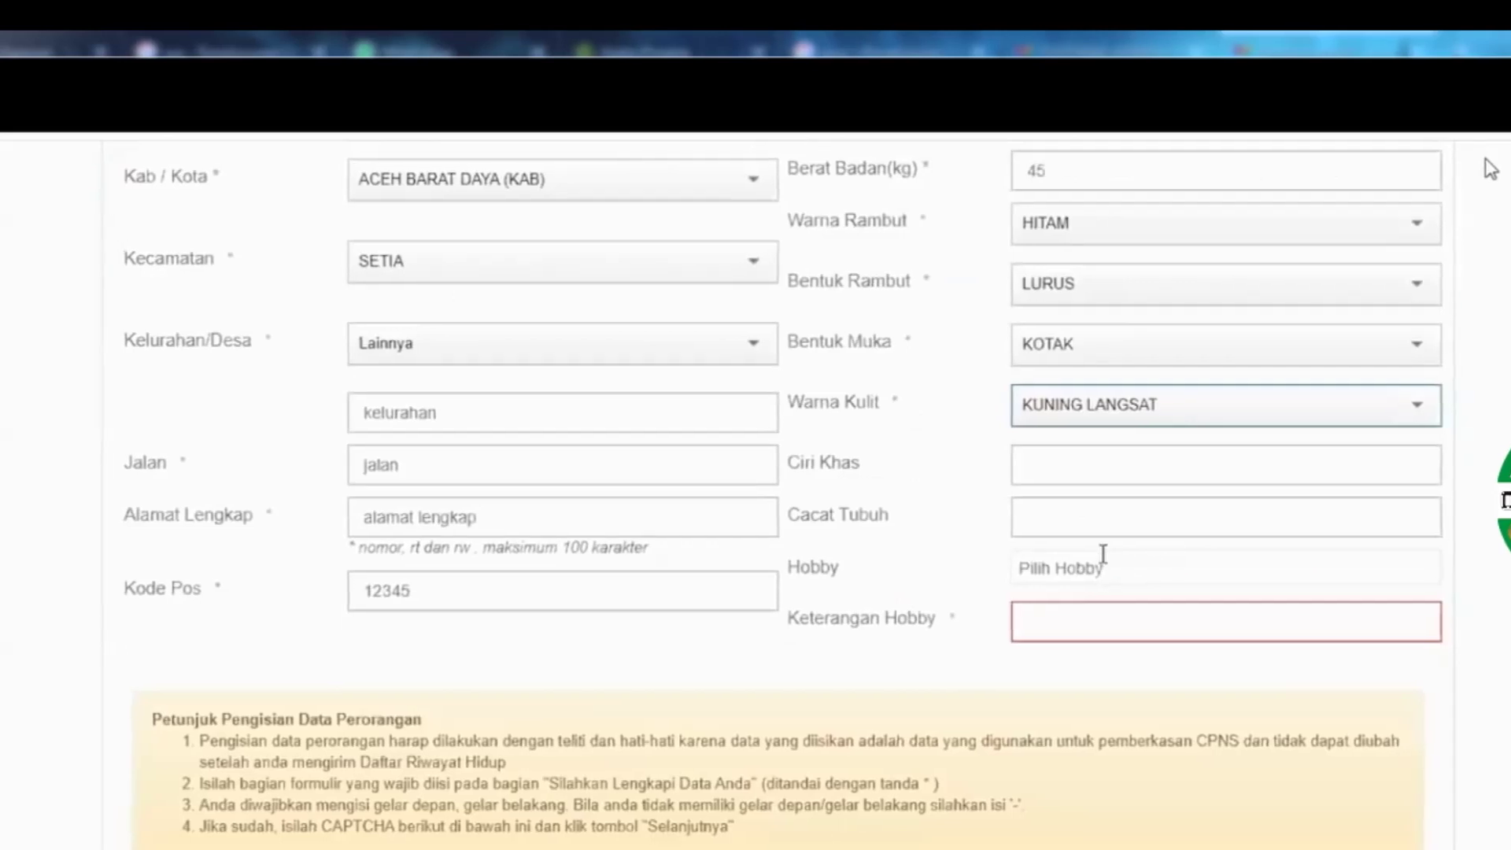
scroll(1106, 554, down, 1)
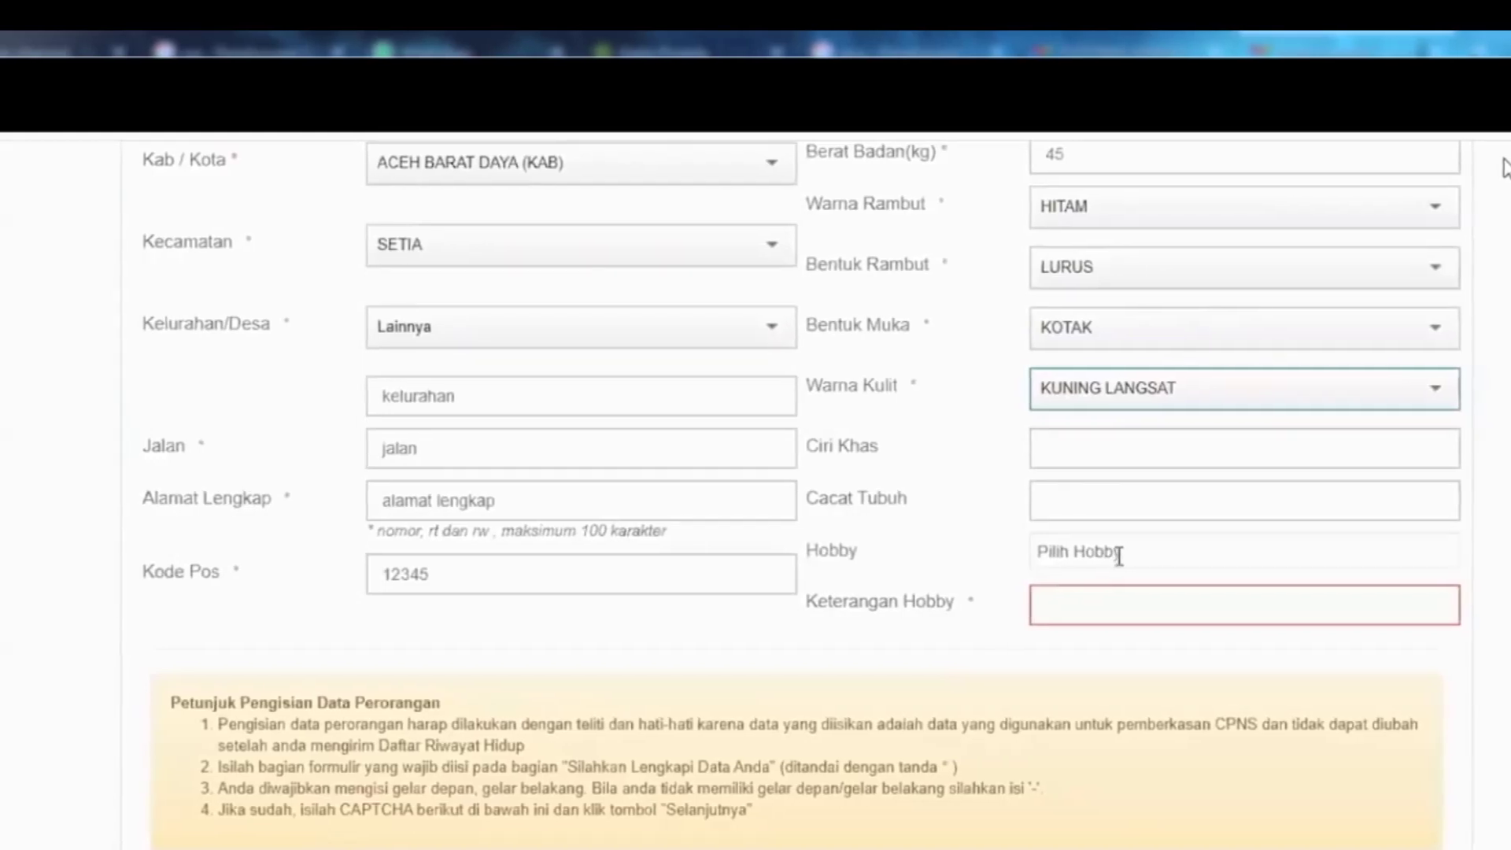
click(1118, 554)
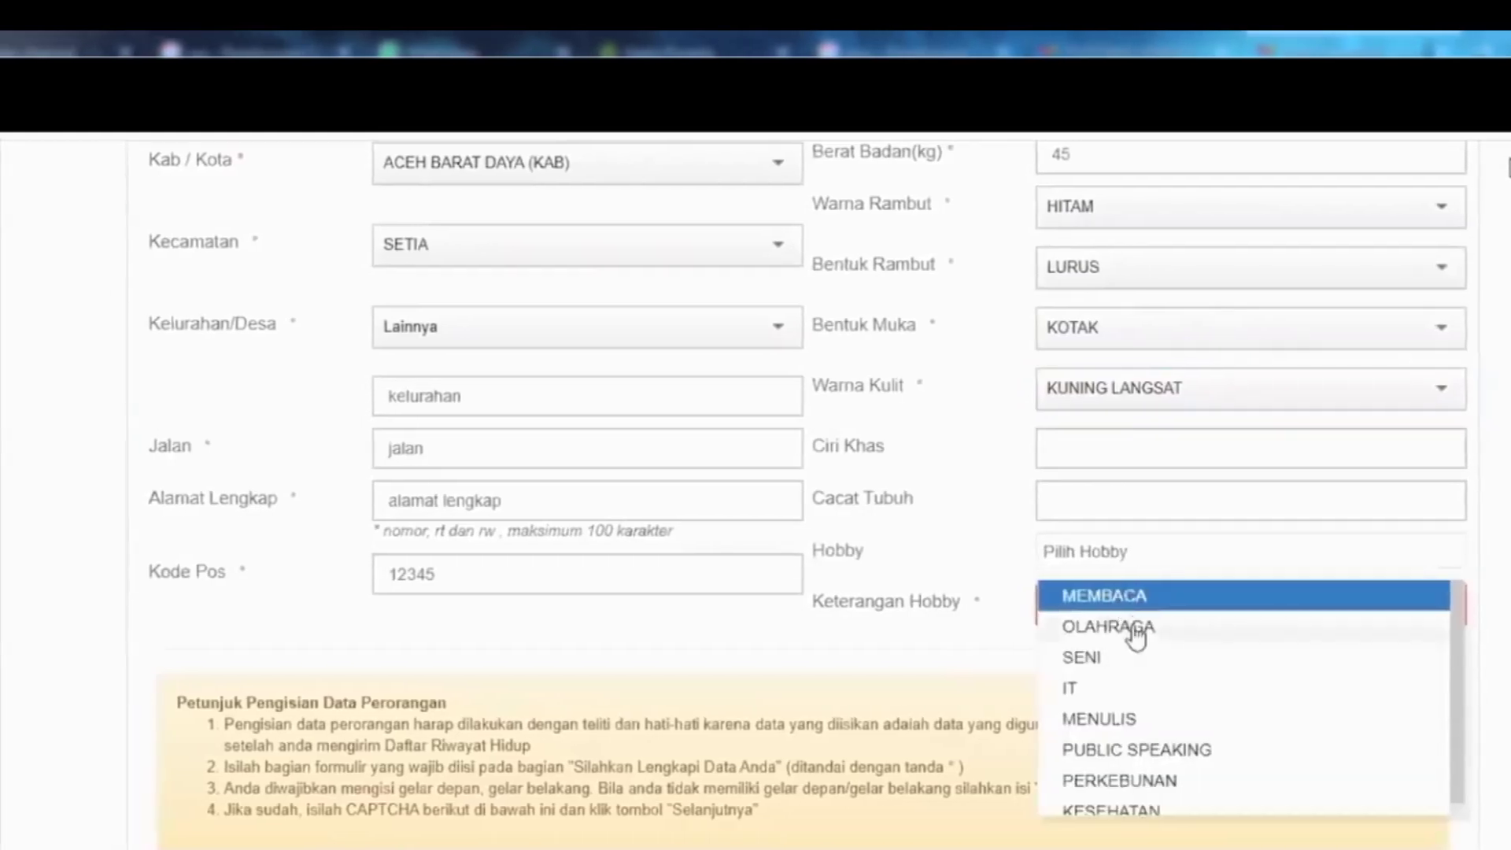
click(1133, 628)
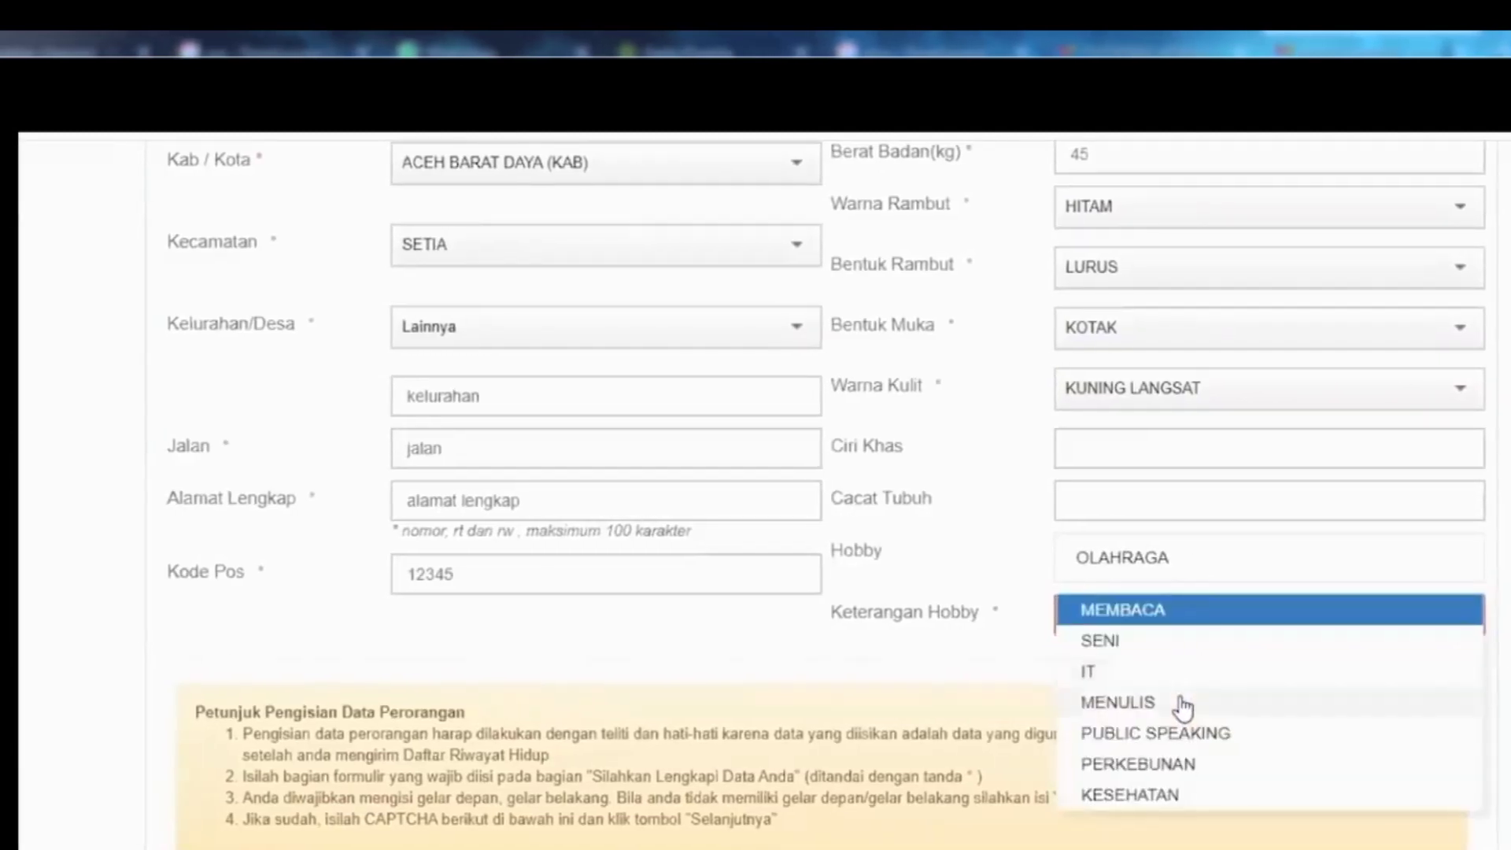
click(1182, 706)
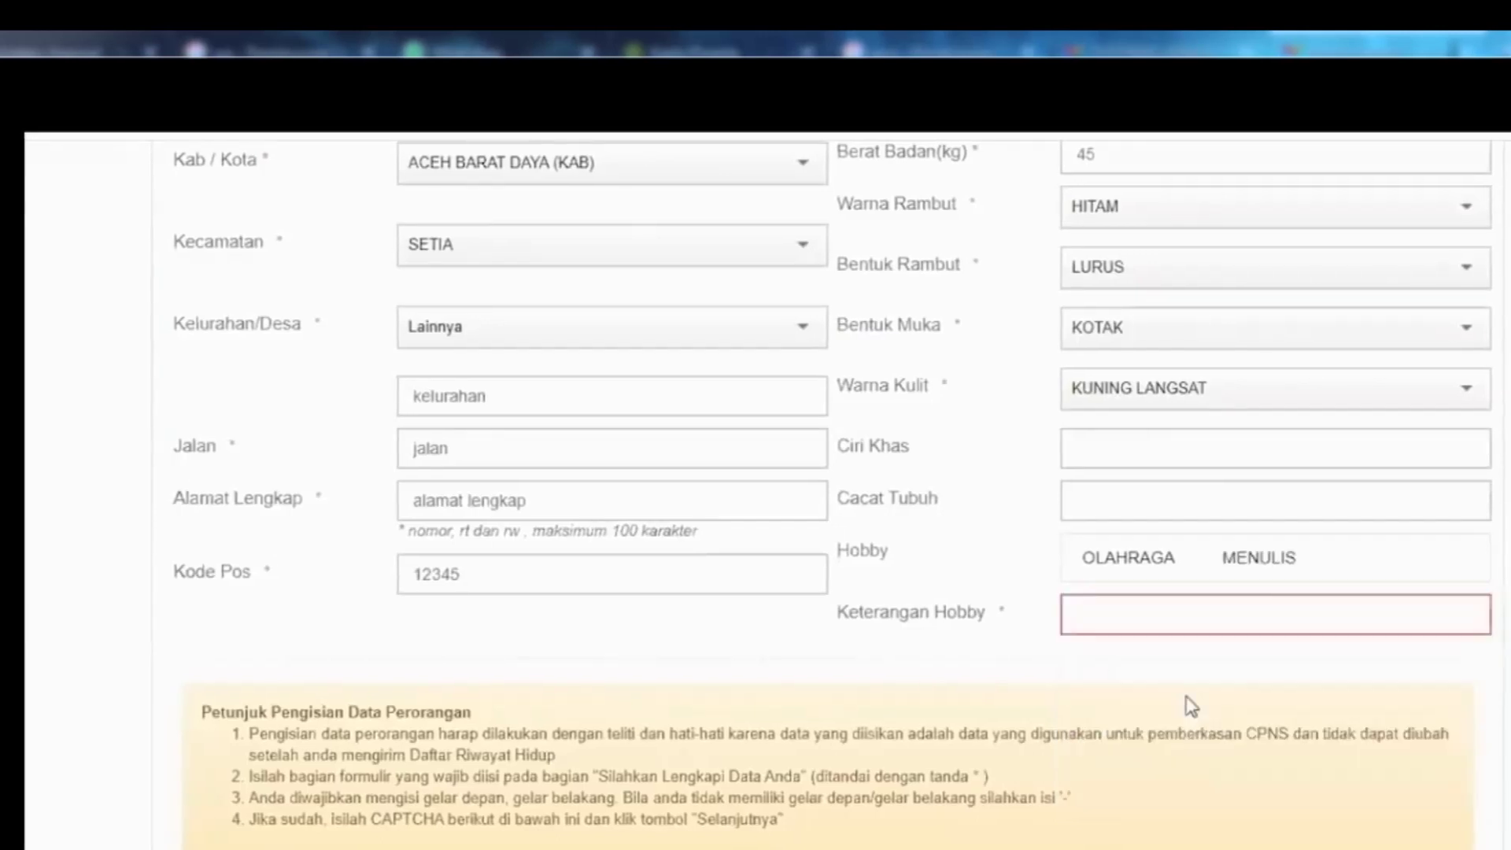
click(1095, 609)
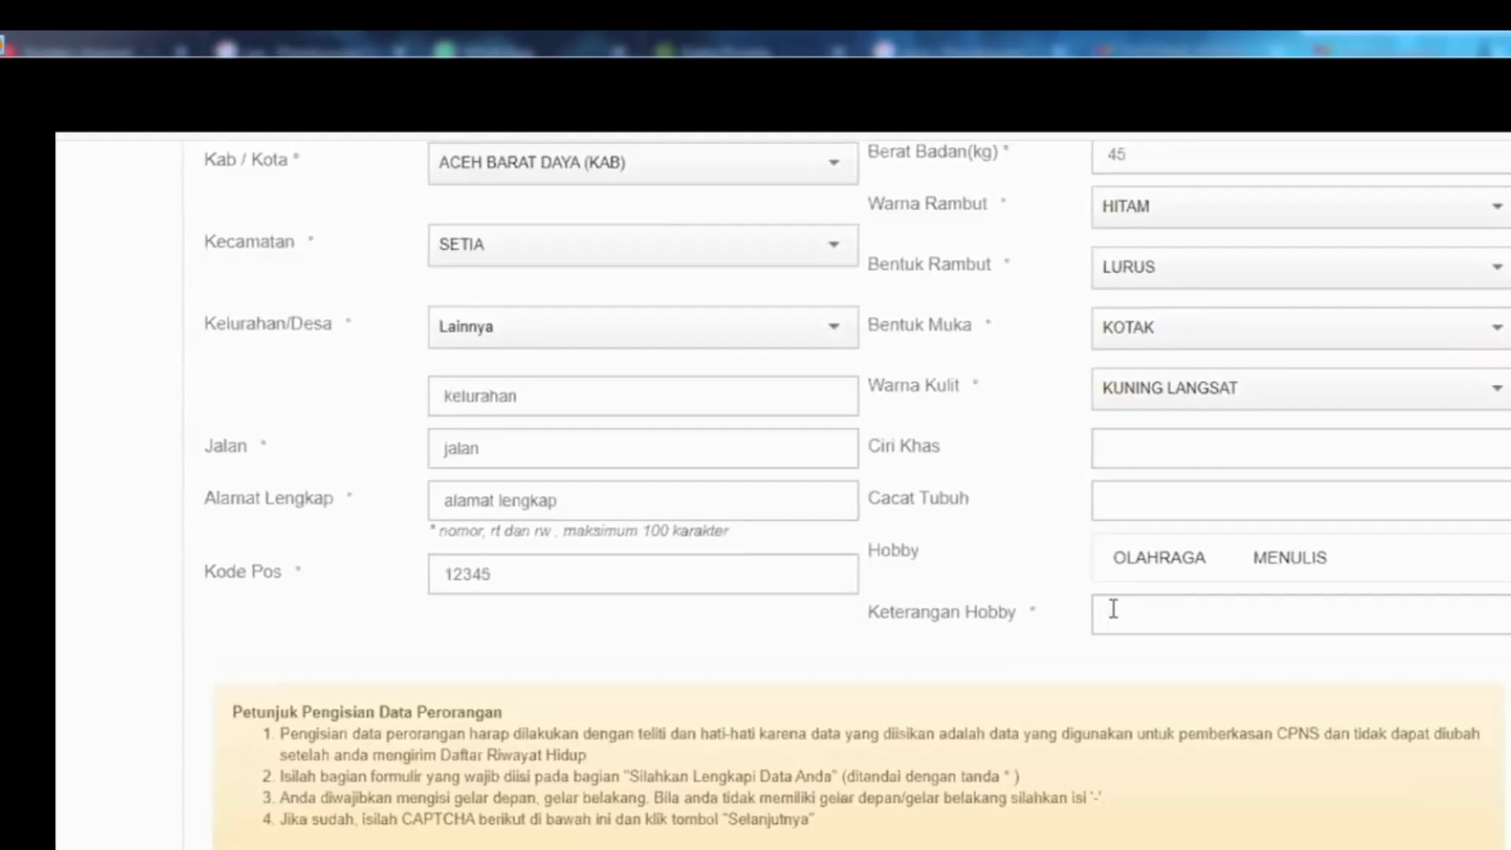
text(olahraga)
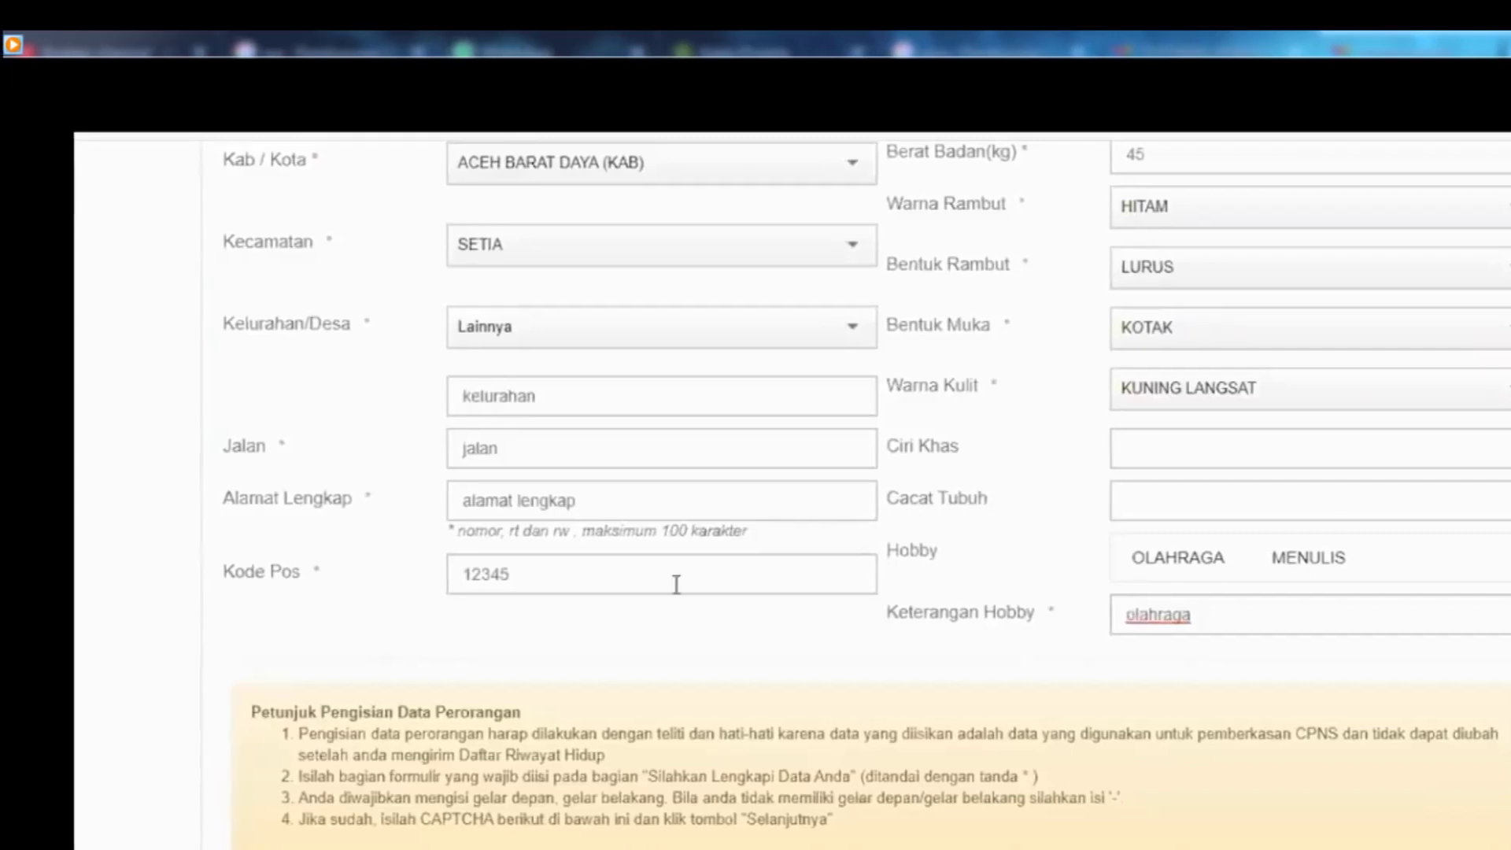
text(tenis)
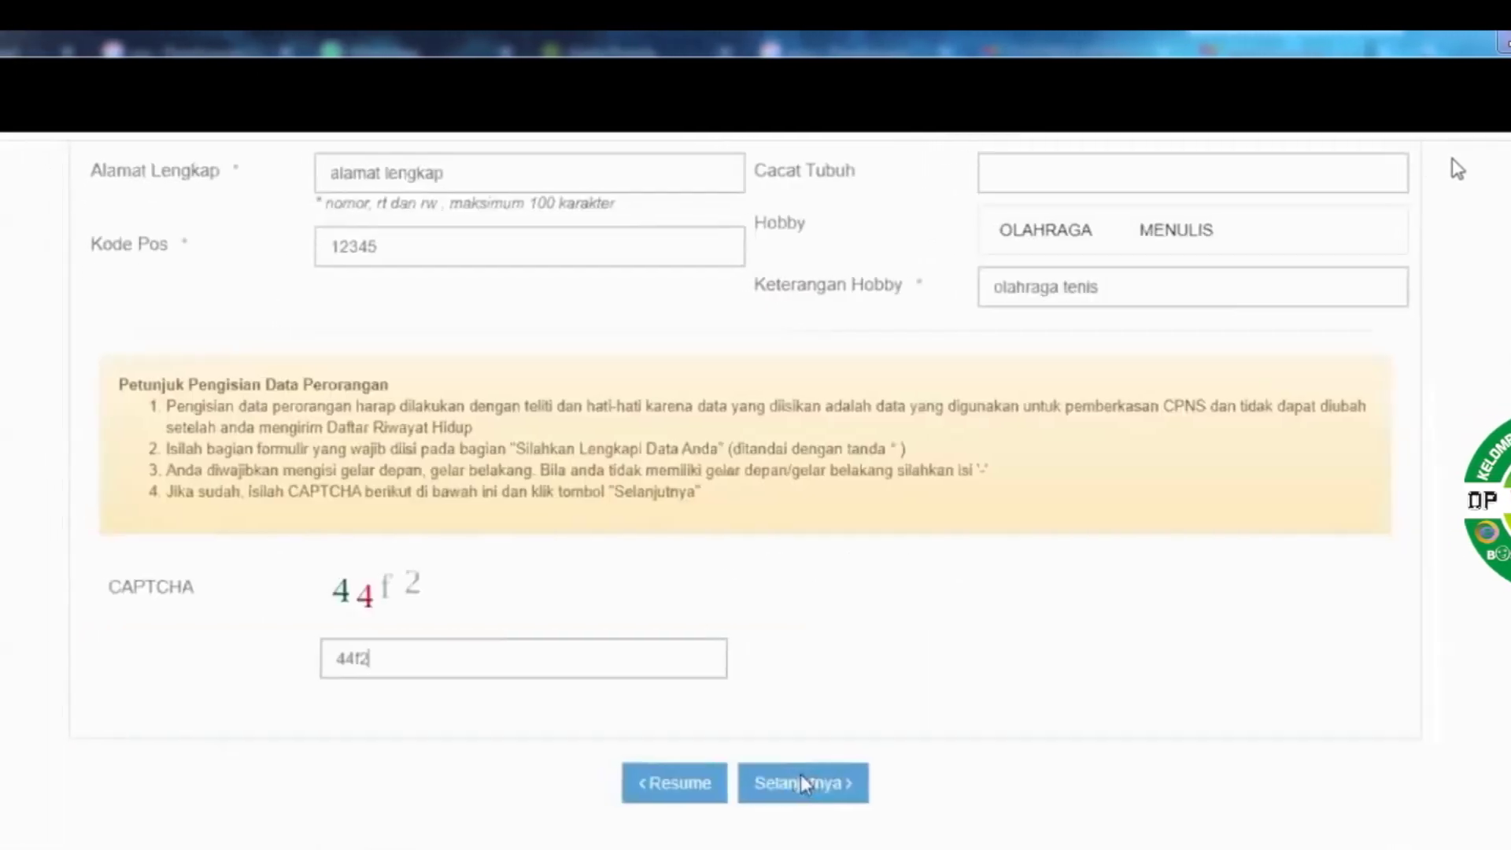
click(802, 783)
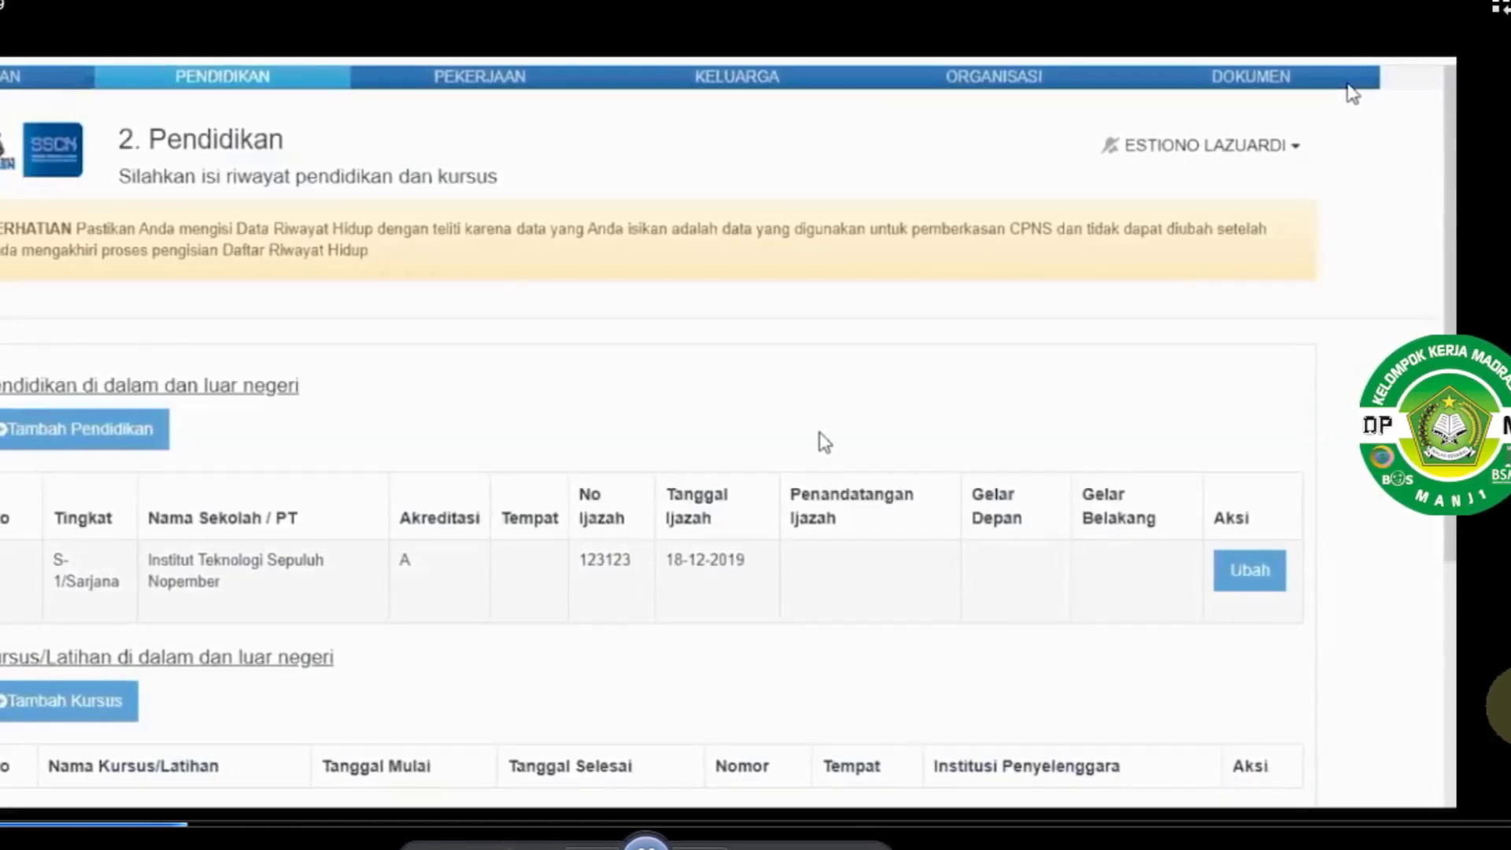
Save the S-1 record with place JAKARTA SELATAN (KOTA), official rektor, front title '-' and rear title s.kom
click(1248, 556)
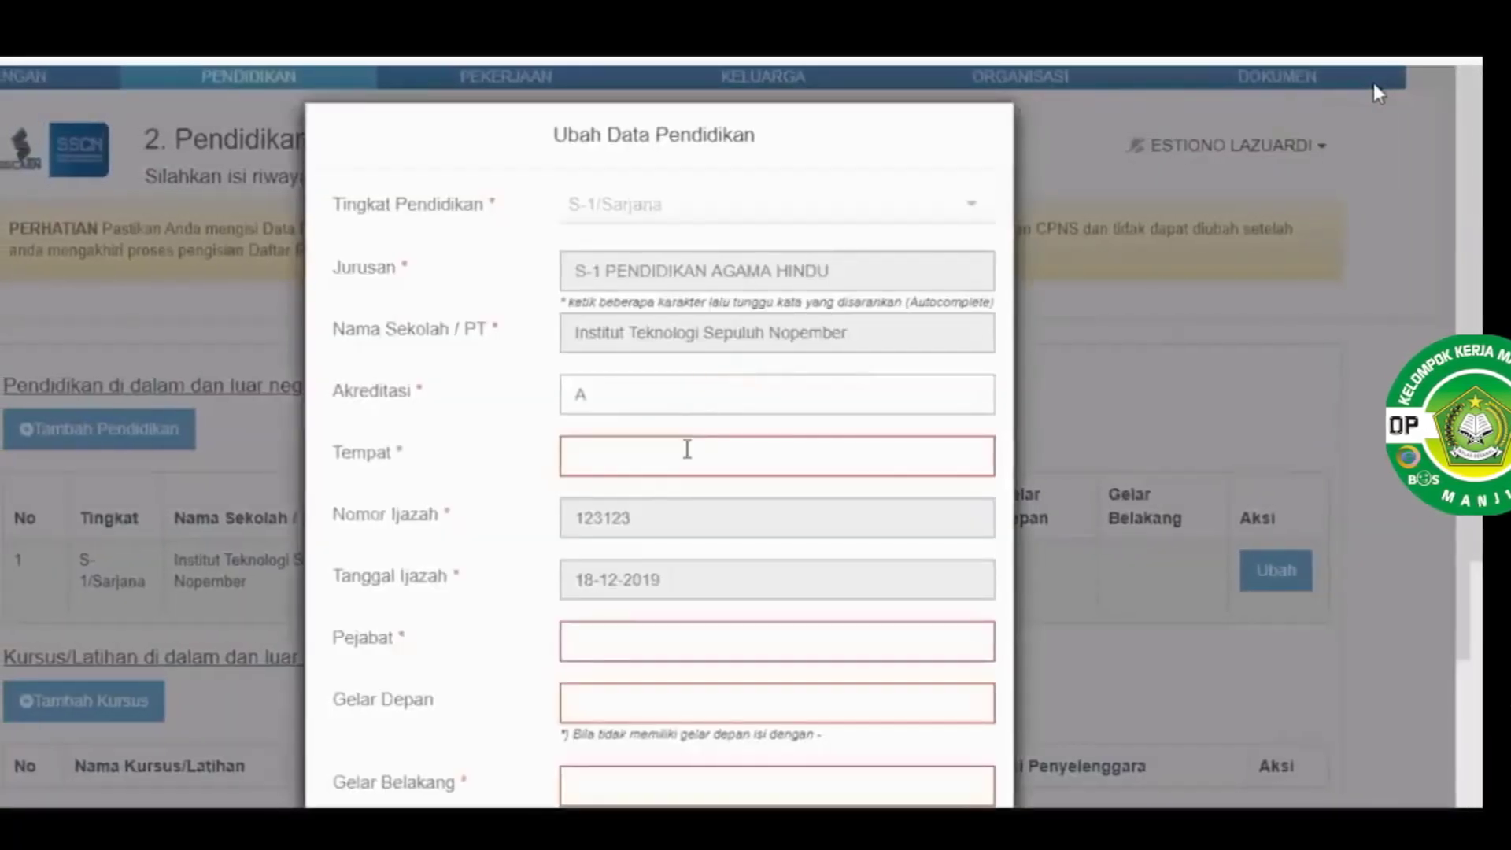
click(687, 449)
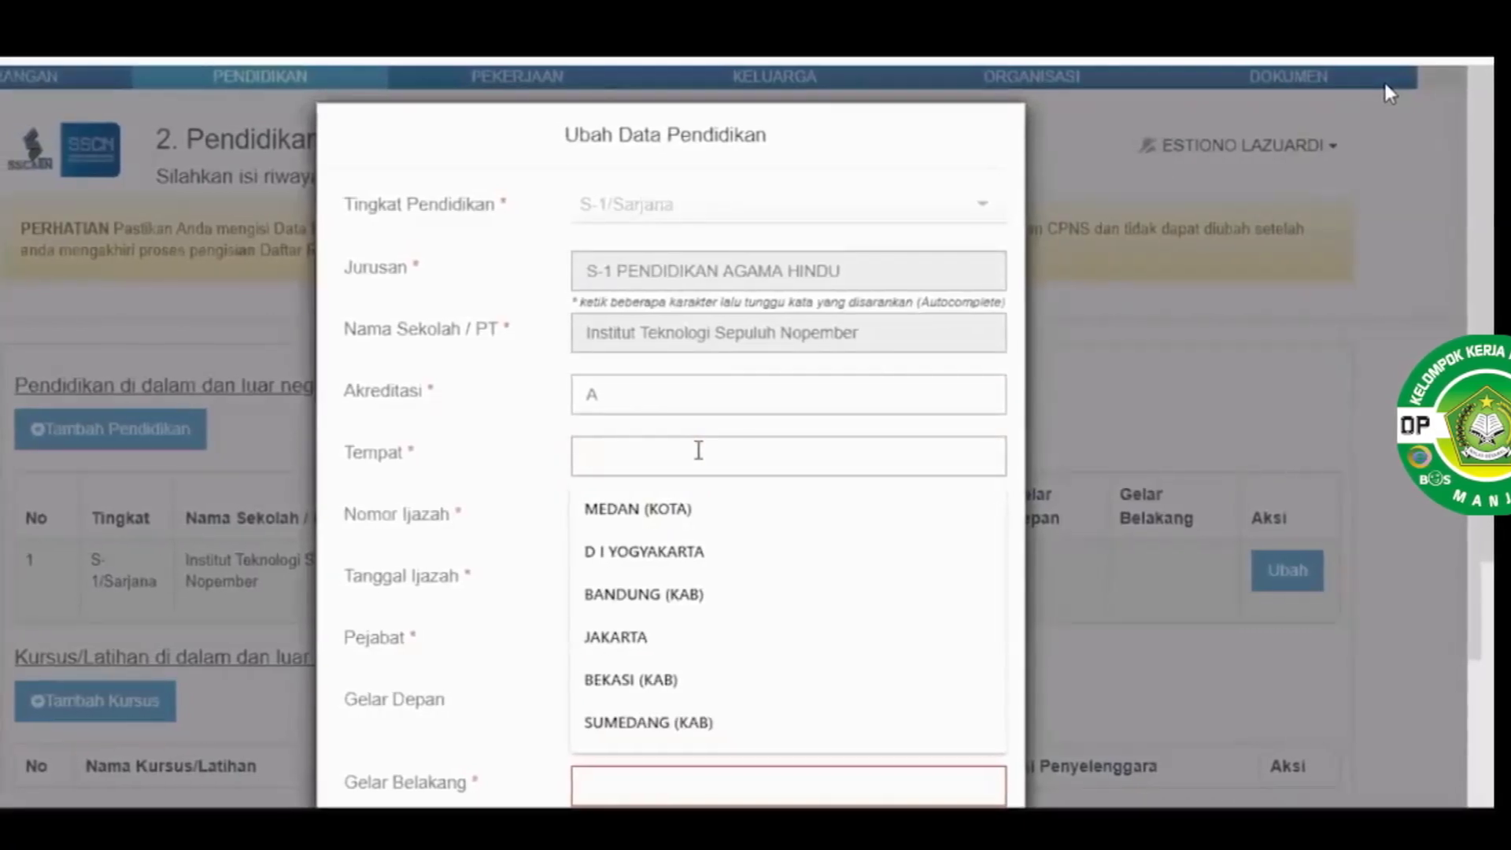
text(jakarta)
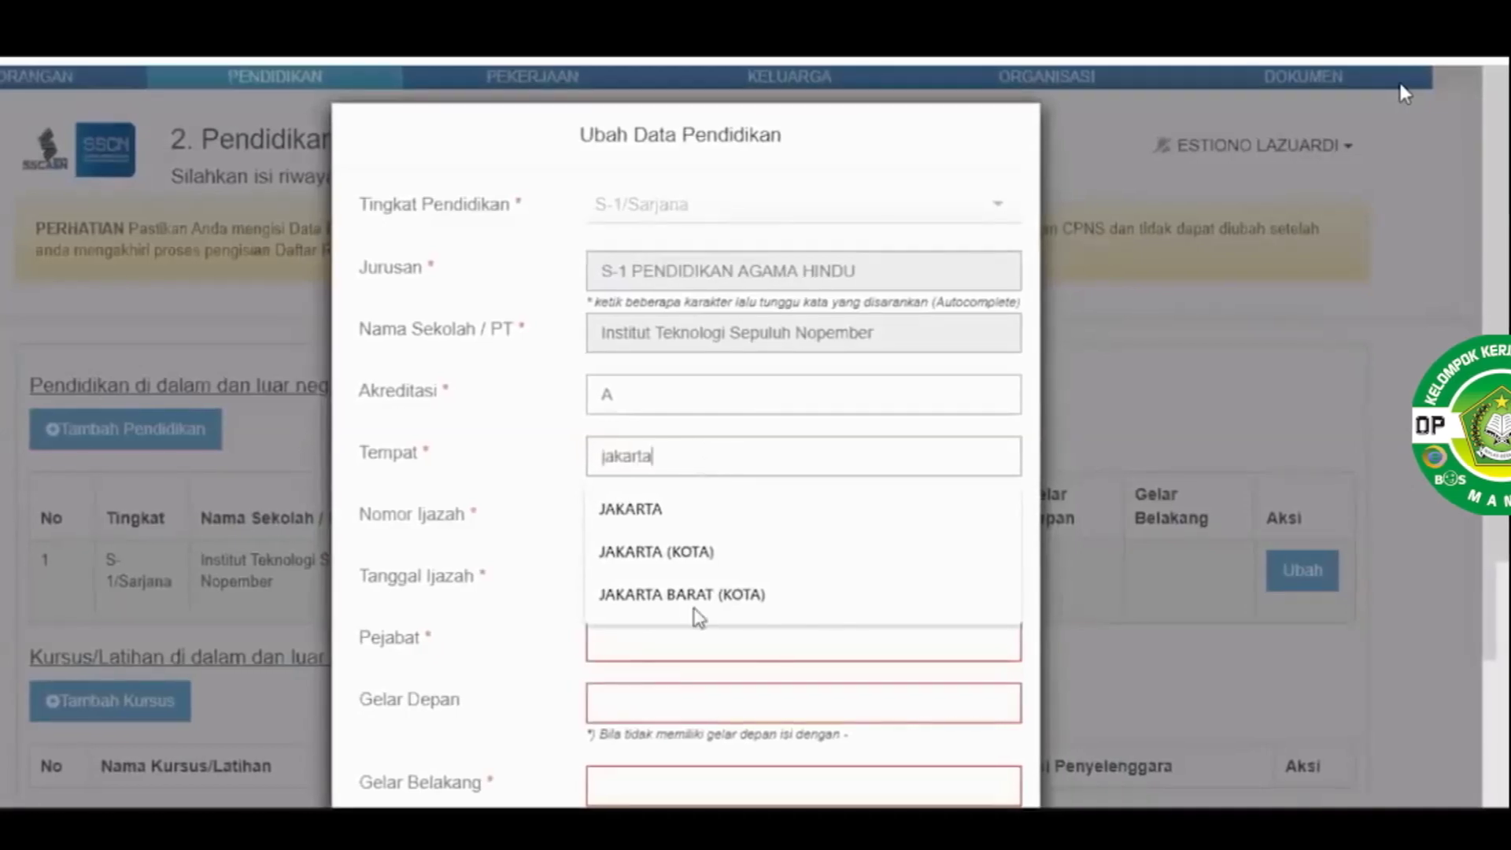
click(683, 665)
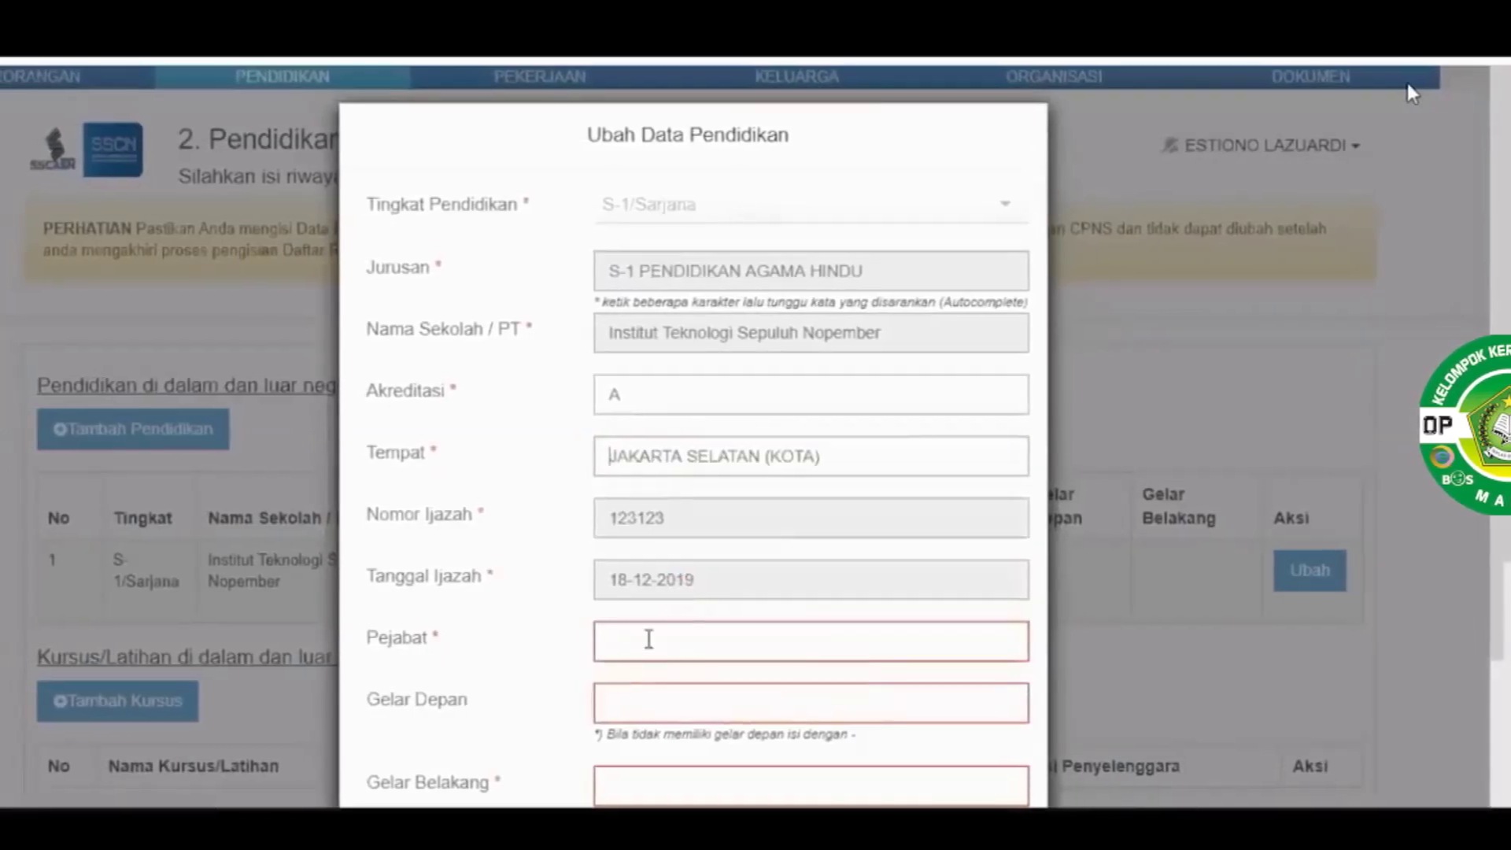
click(652, 639)
text(rekto)
key(Tab)
text(-)
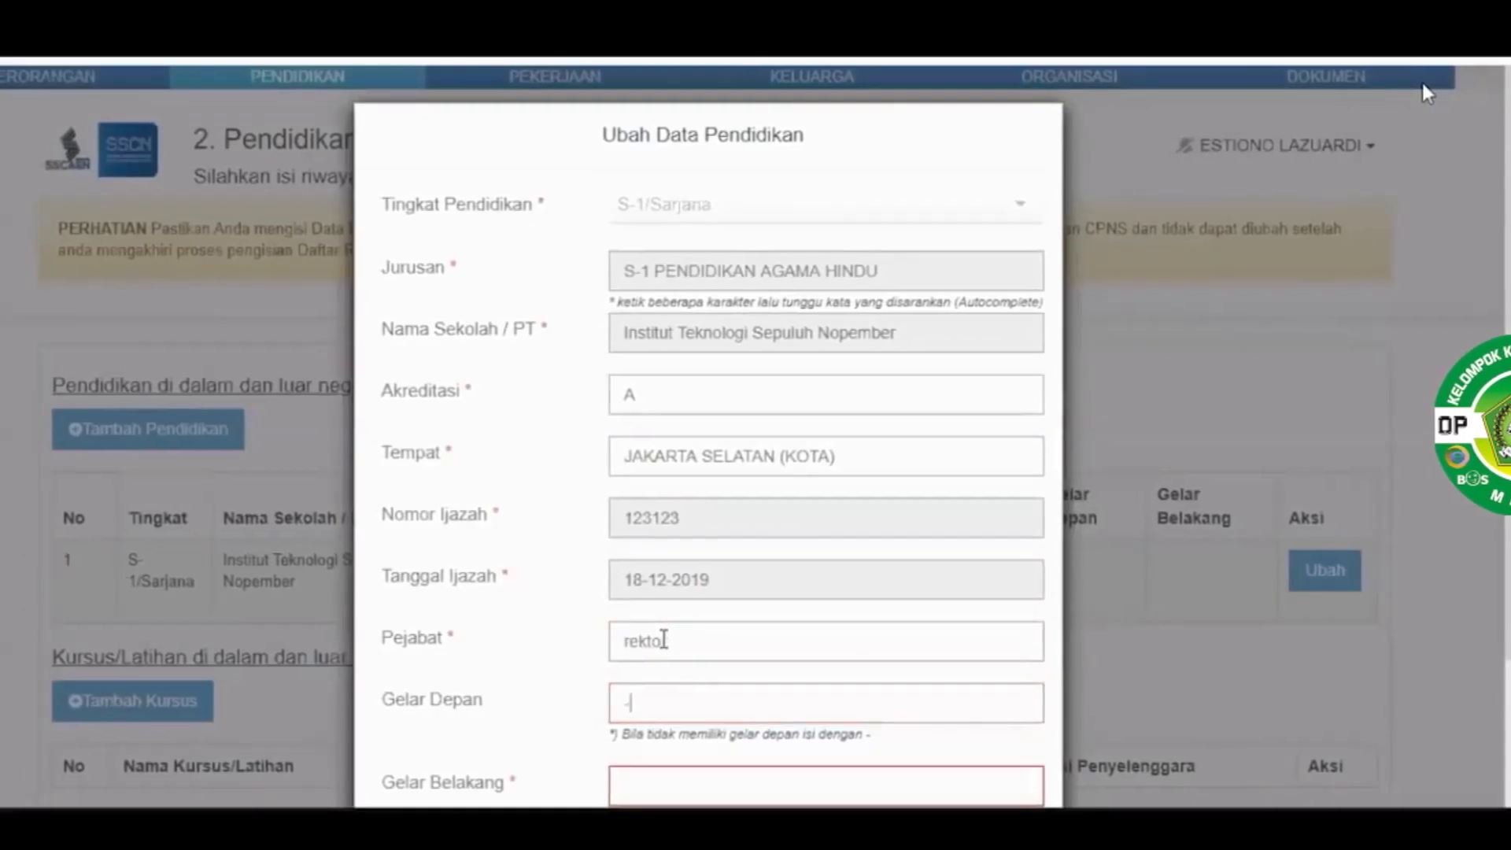
key(Tab)
text(s.)
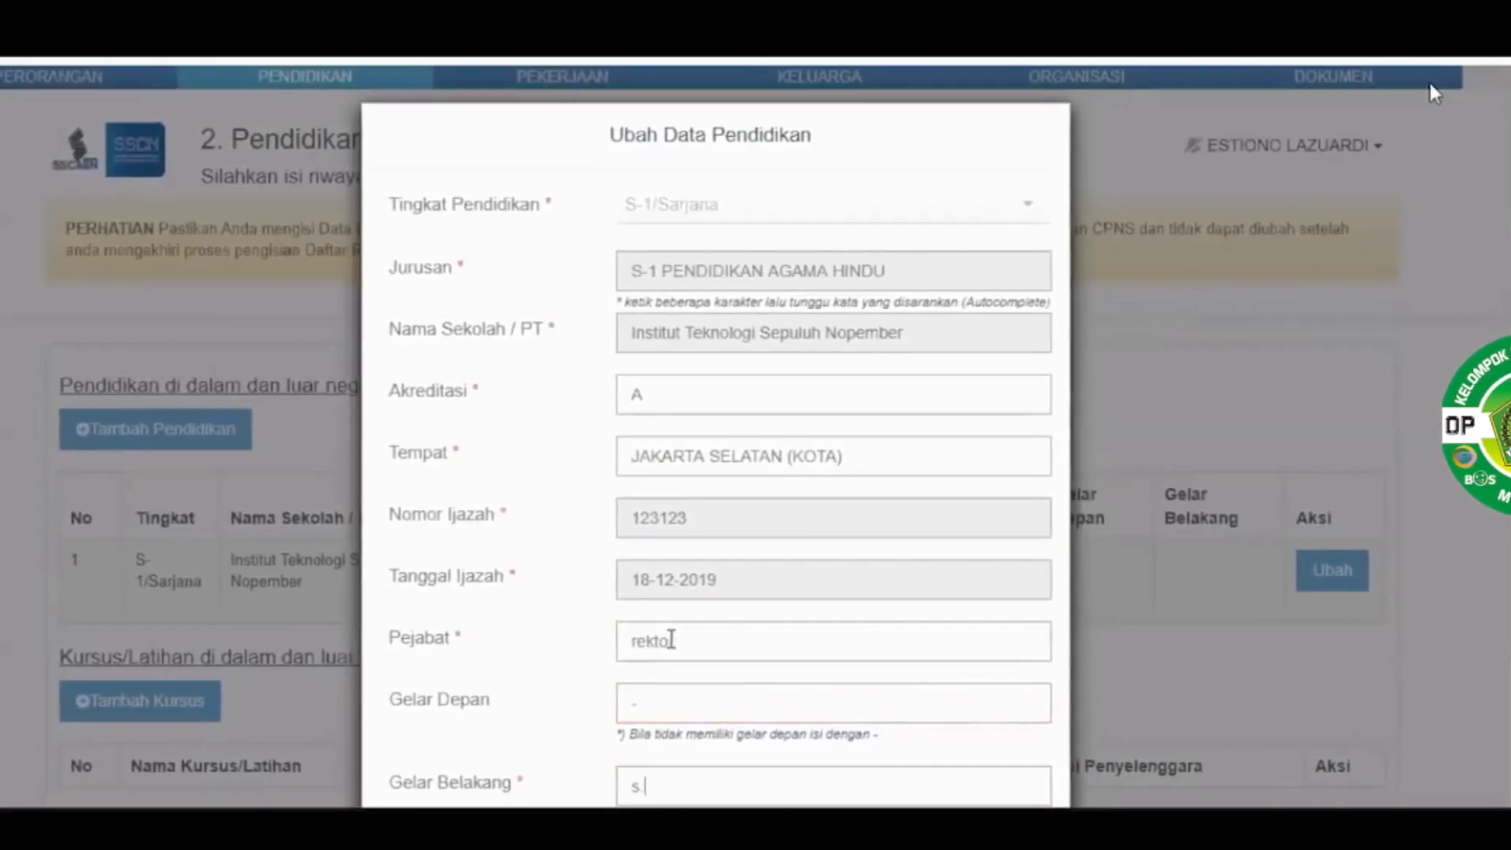
text(kom)
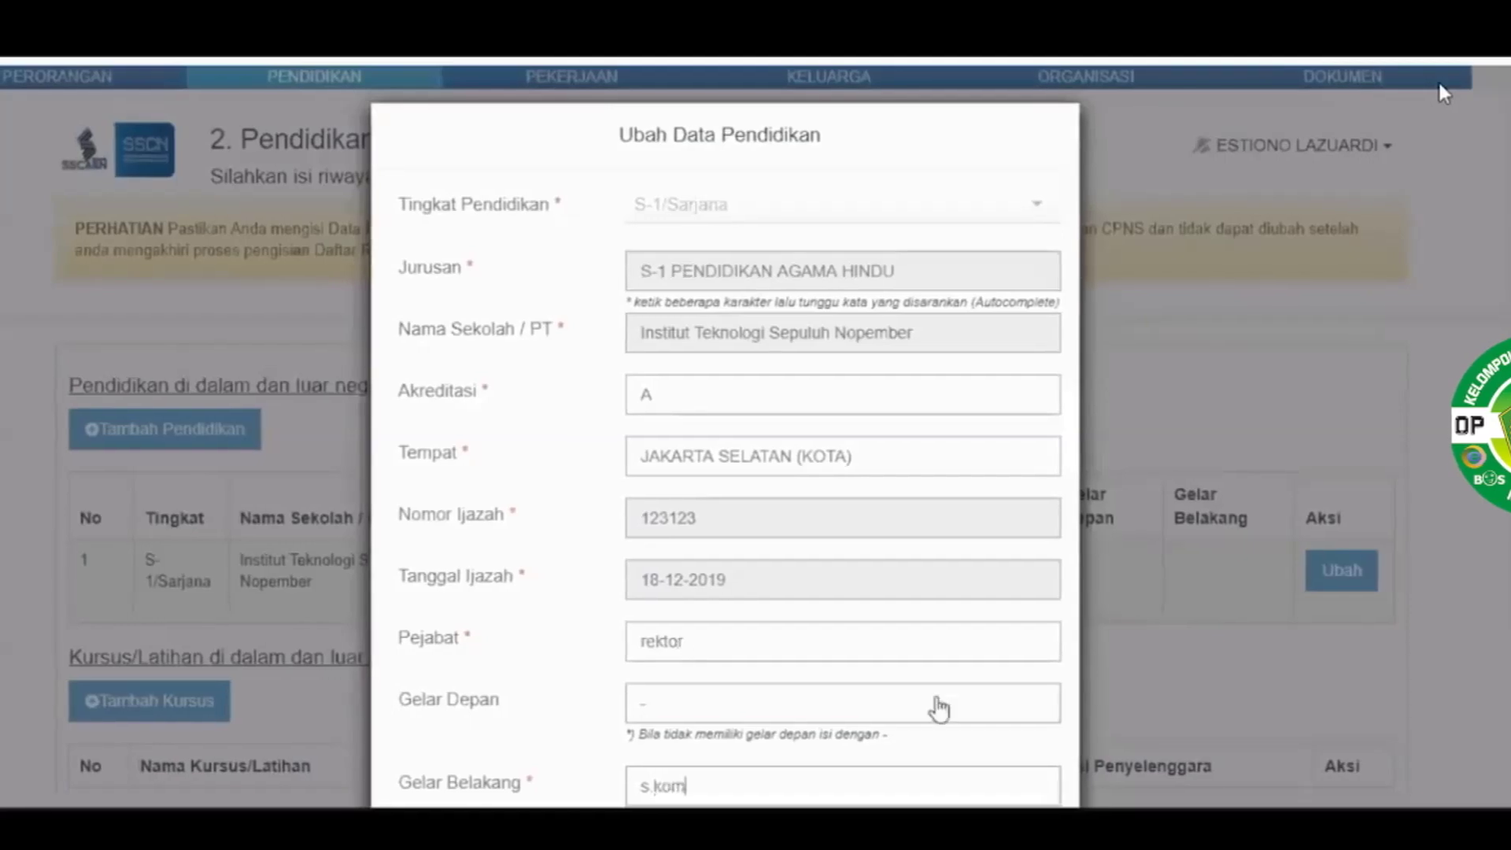
scroll(937, 704, down, 2)
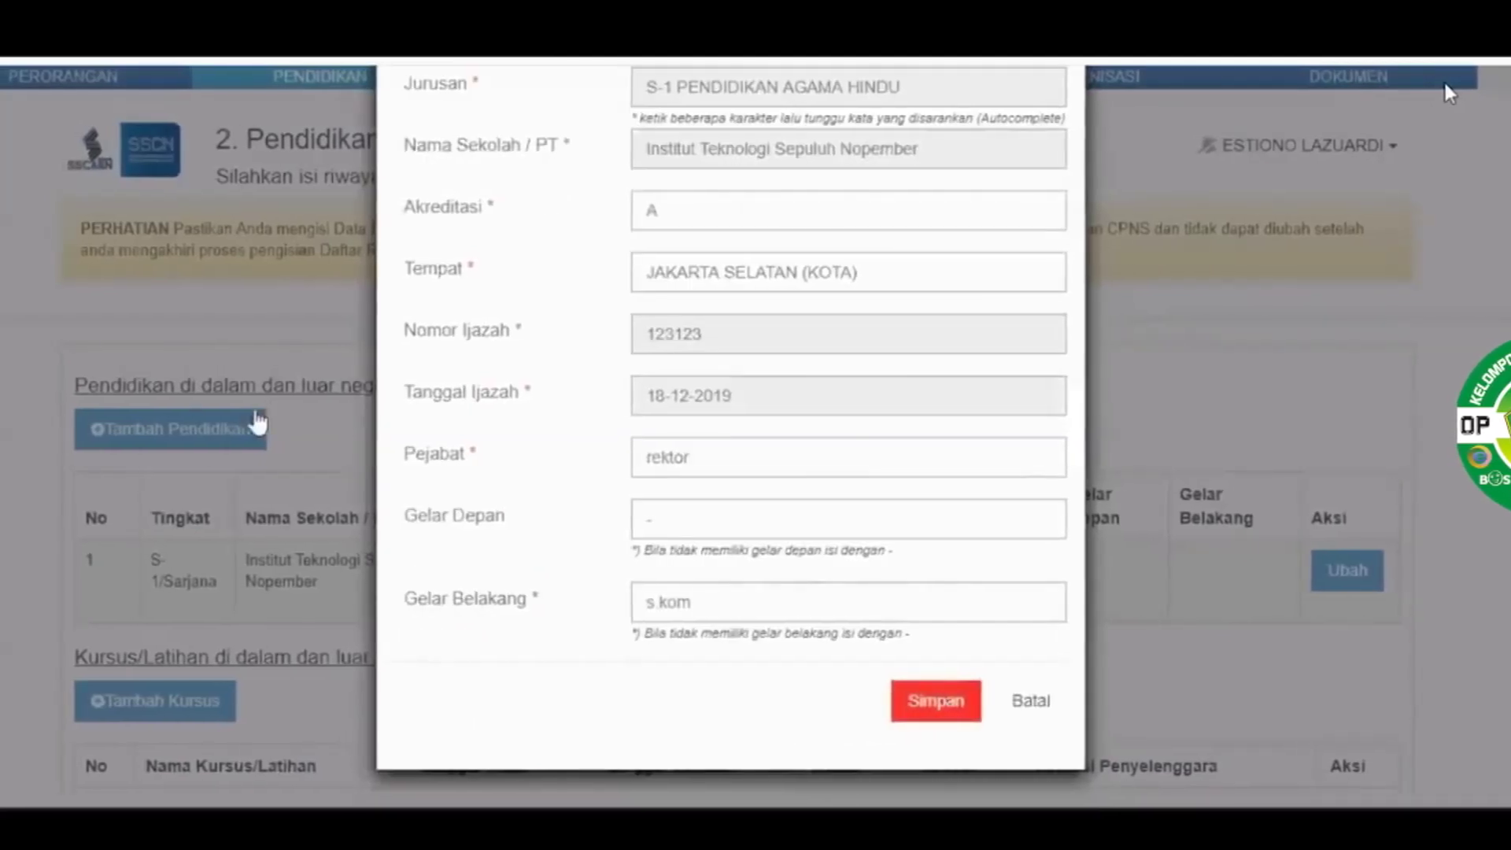
click(209, 441)
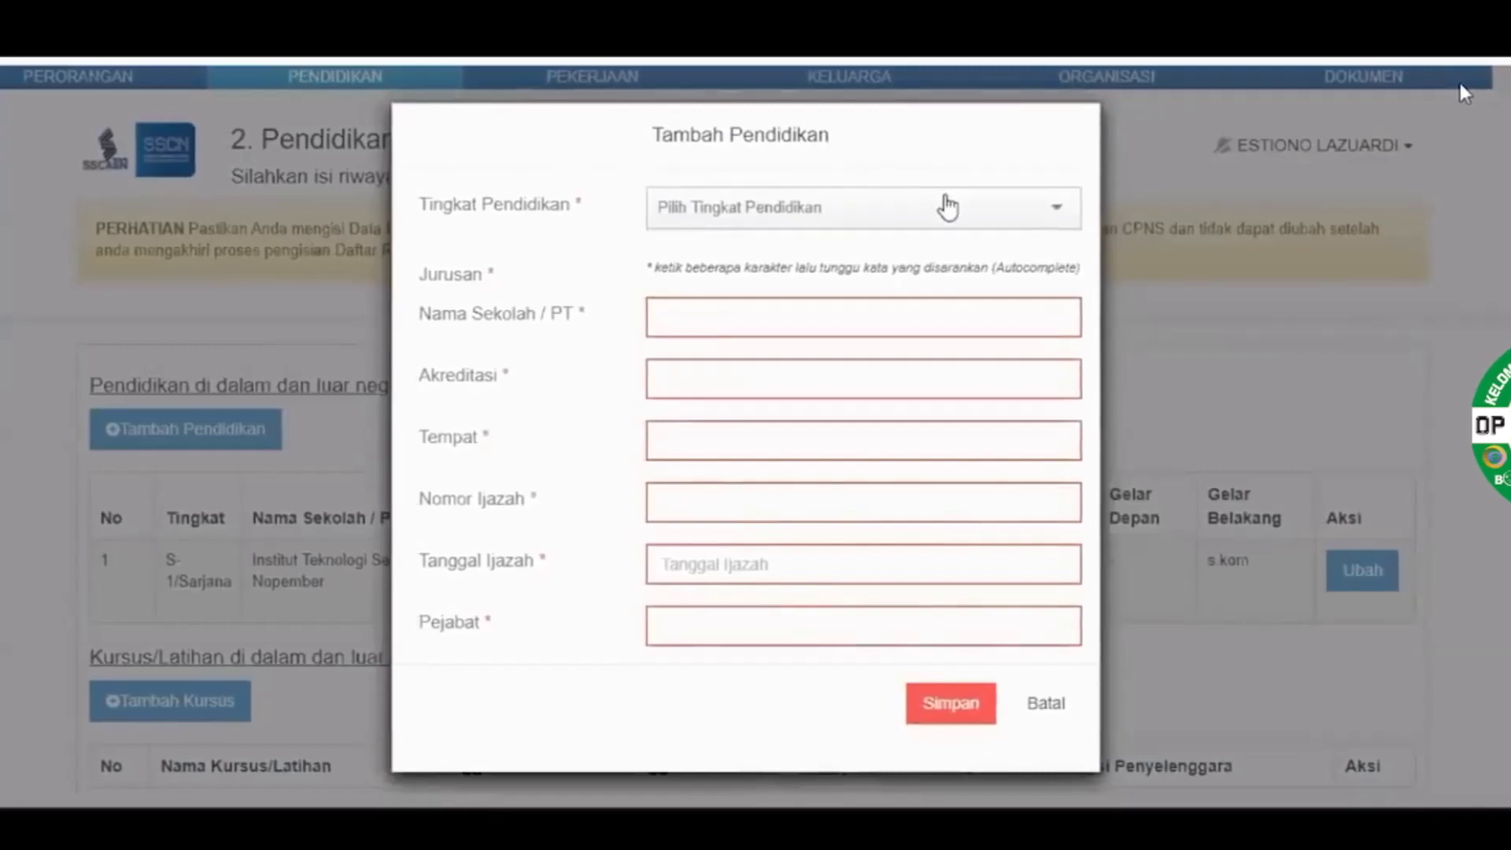
Start the new entry with level SLTA, major SMA, school name 'sma' and accreditation A
click(944, 206)
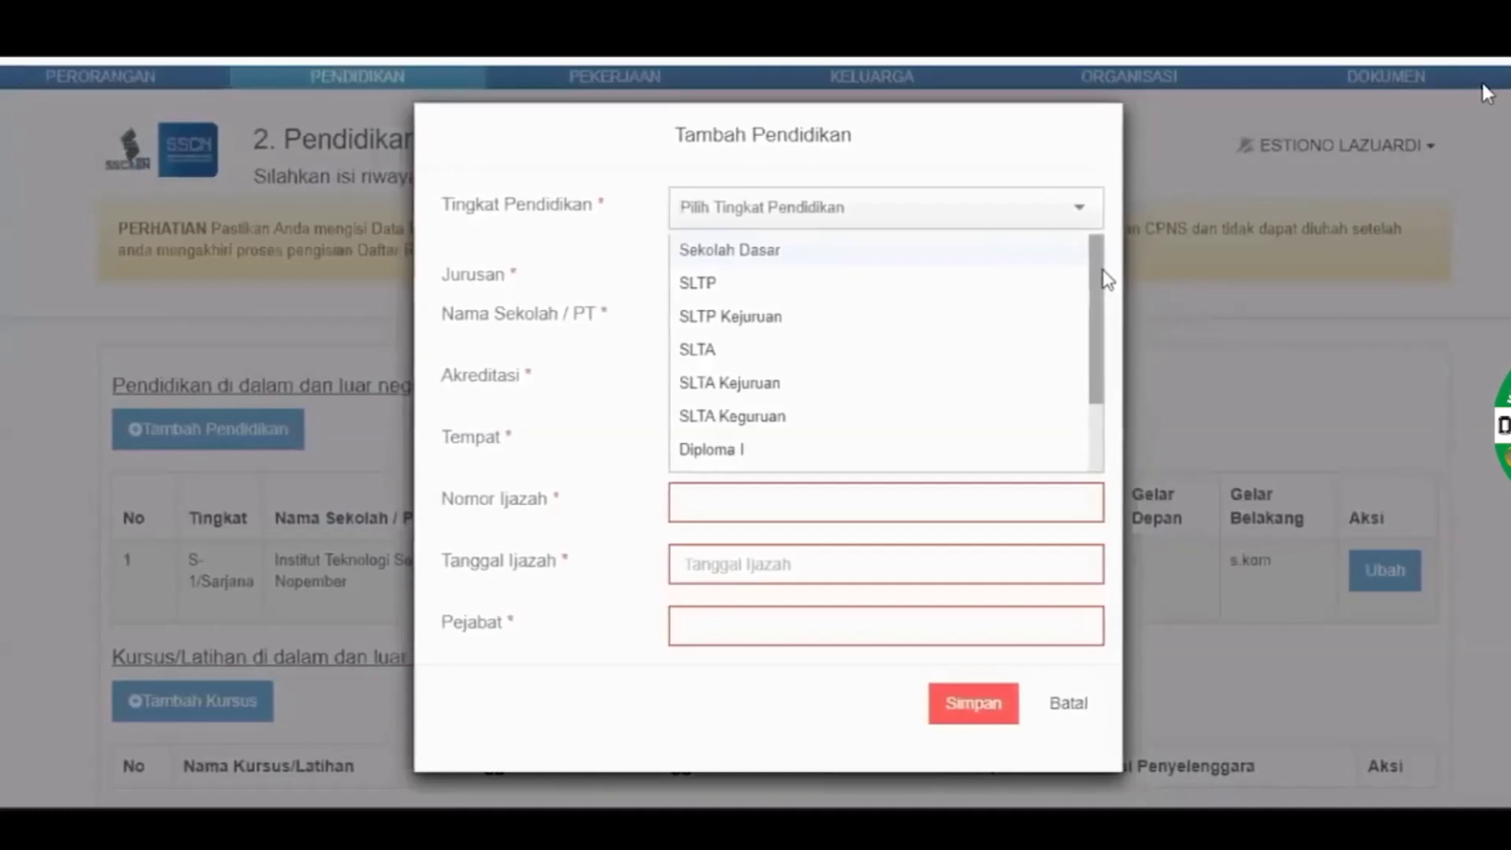
scroll(1109, 349, down, 2)
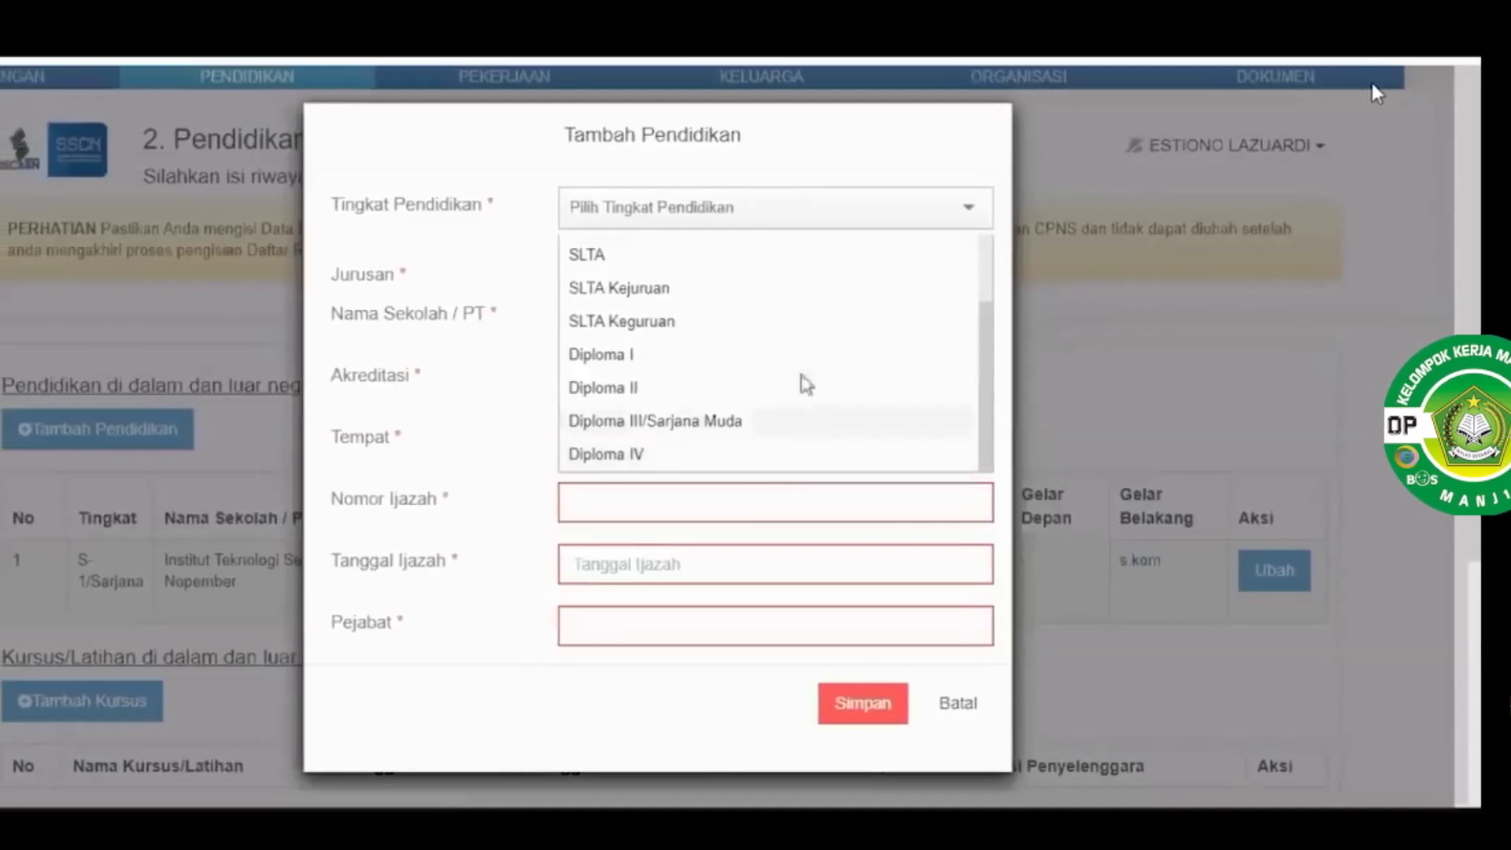
click(810, 259)
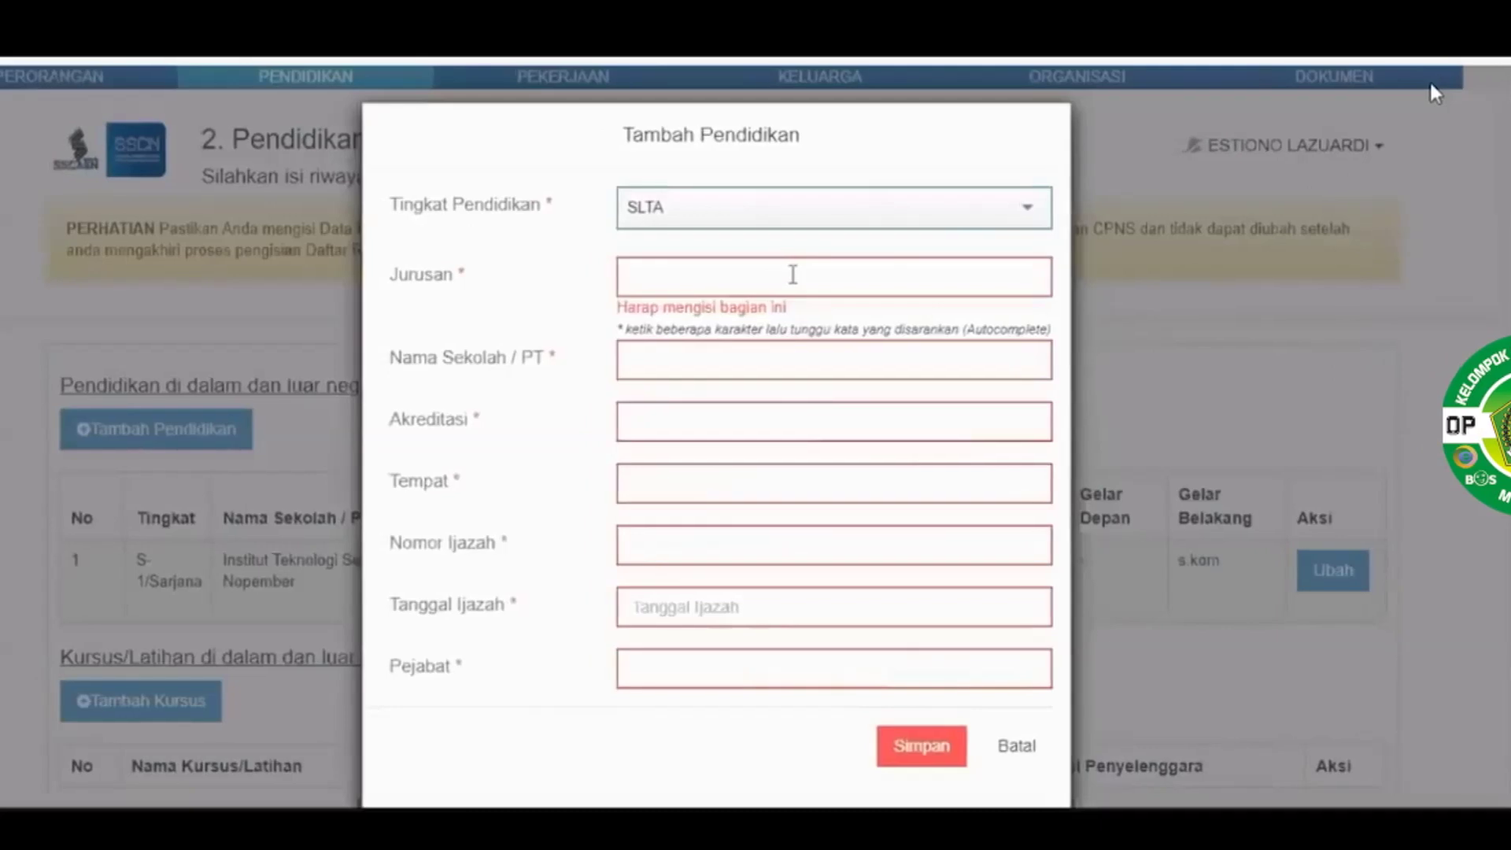
click(785, 274)
text(sma)
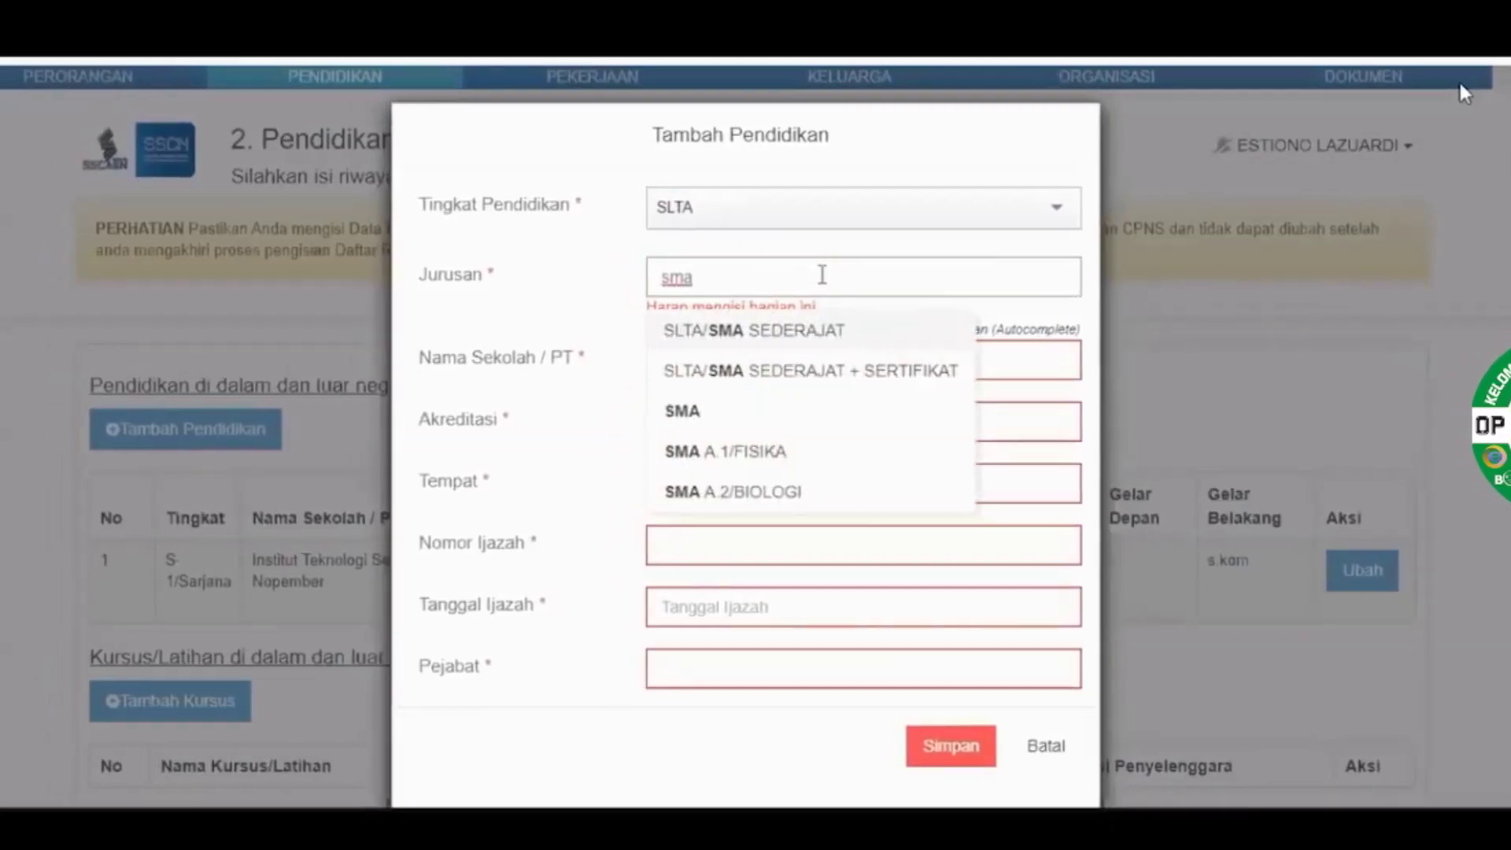
click(732, 327)
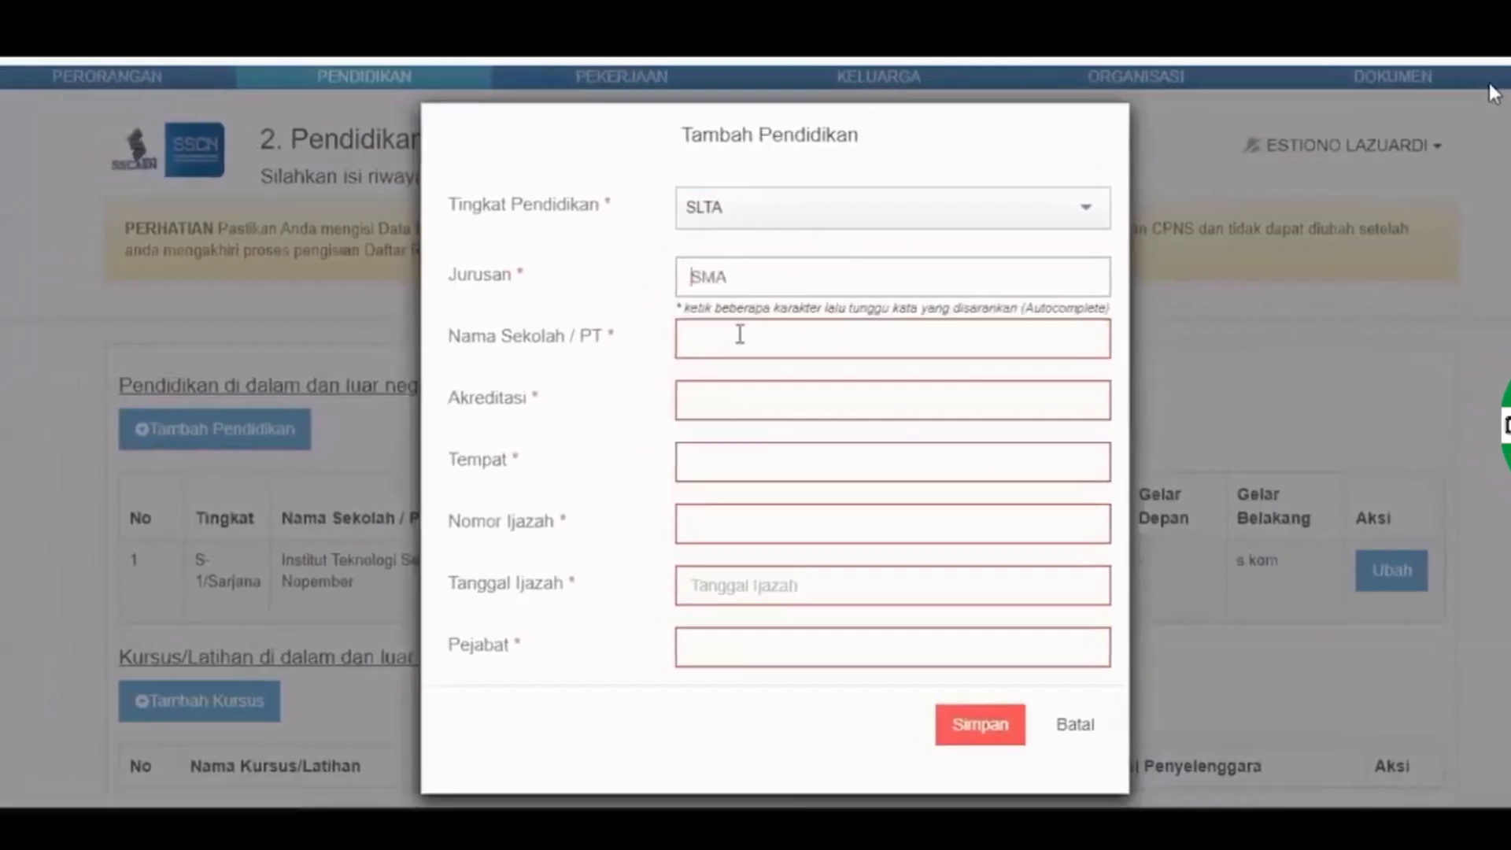
click(762, 334)
text(sma)
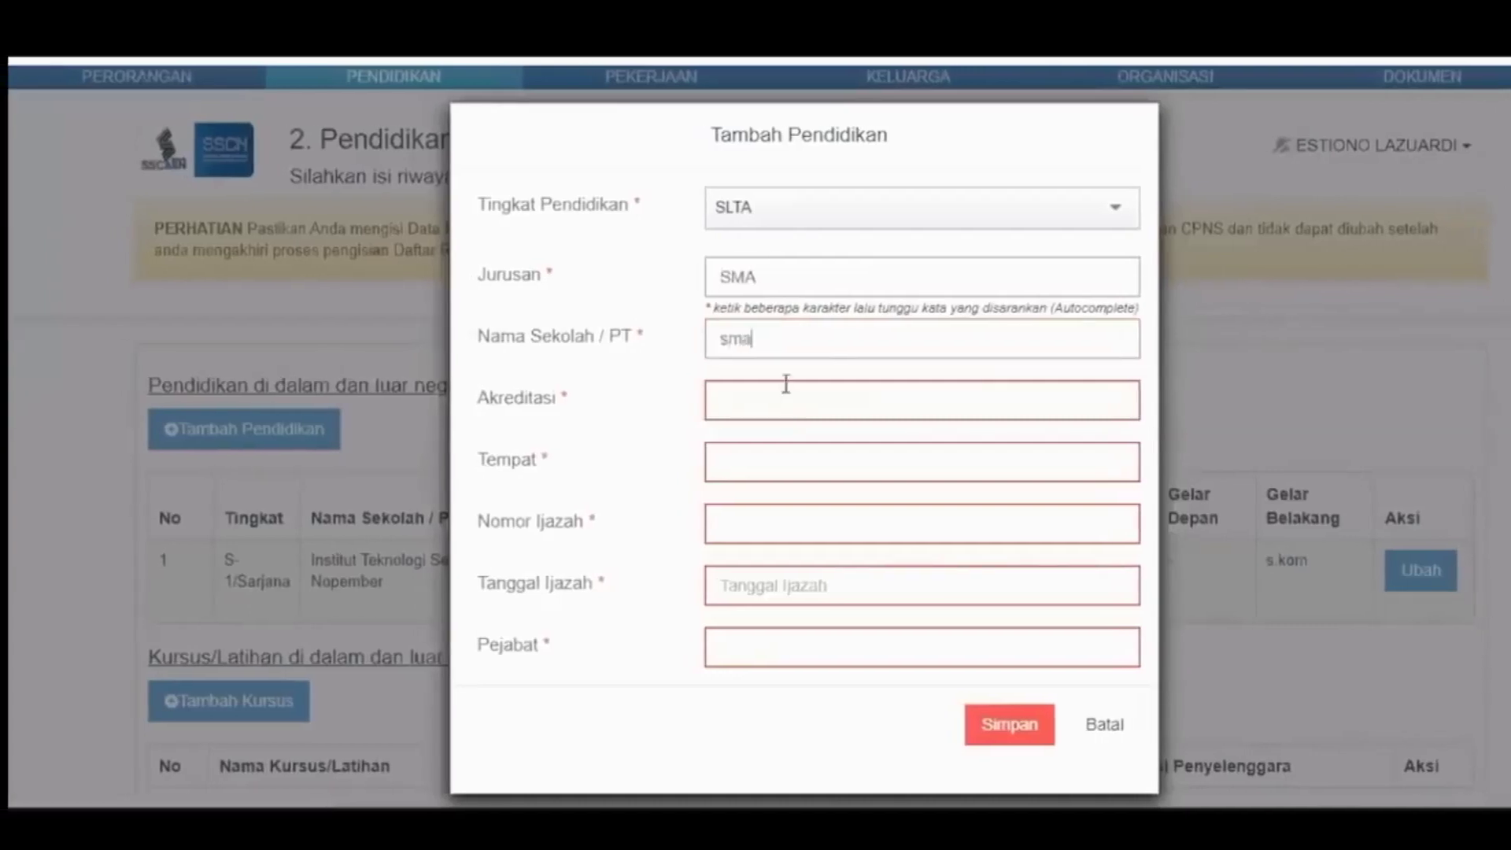
click(806, 386)
text(A)
click(783, 482)
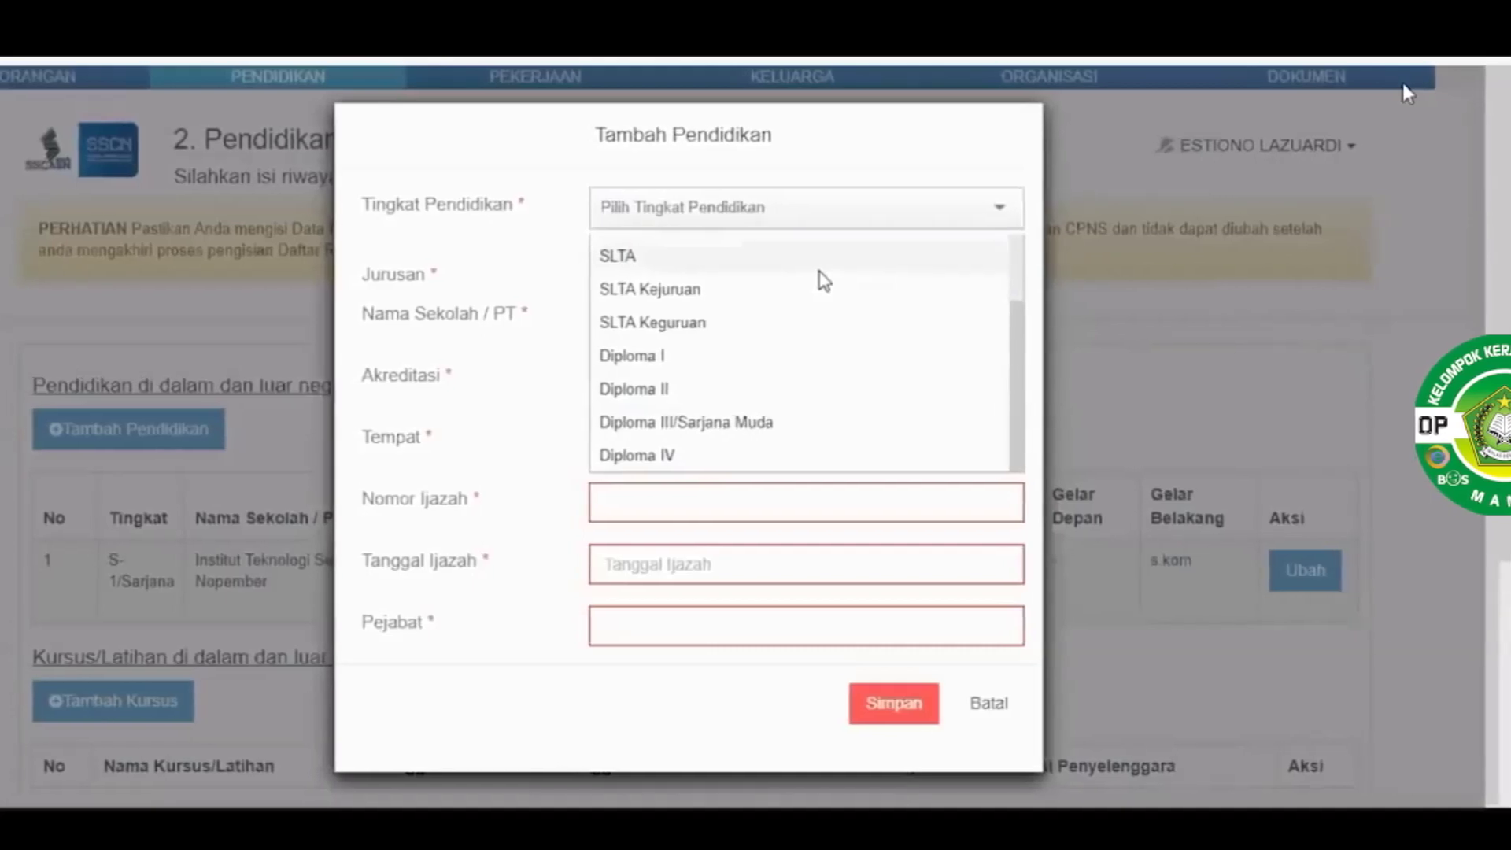
Re-select SLTA and SMA, re-enter accreditation A, and set the place of study to PAPUA
click(761, 266)
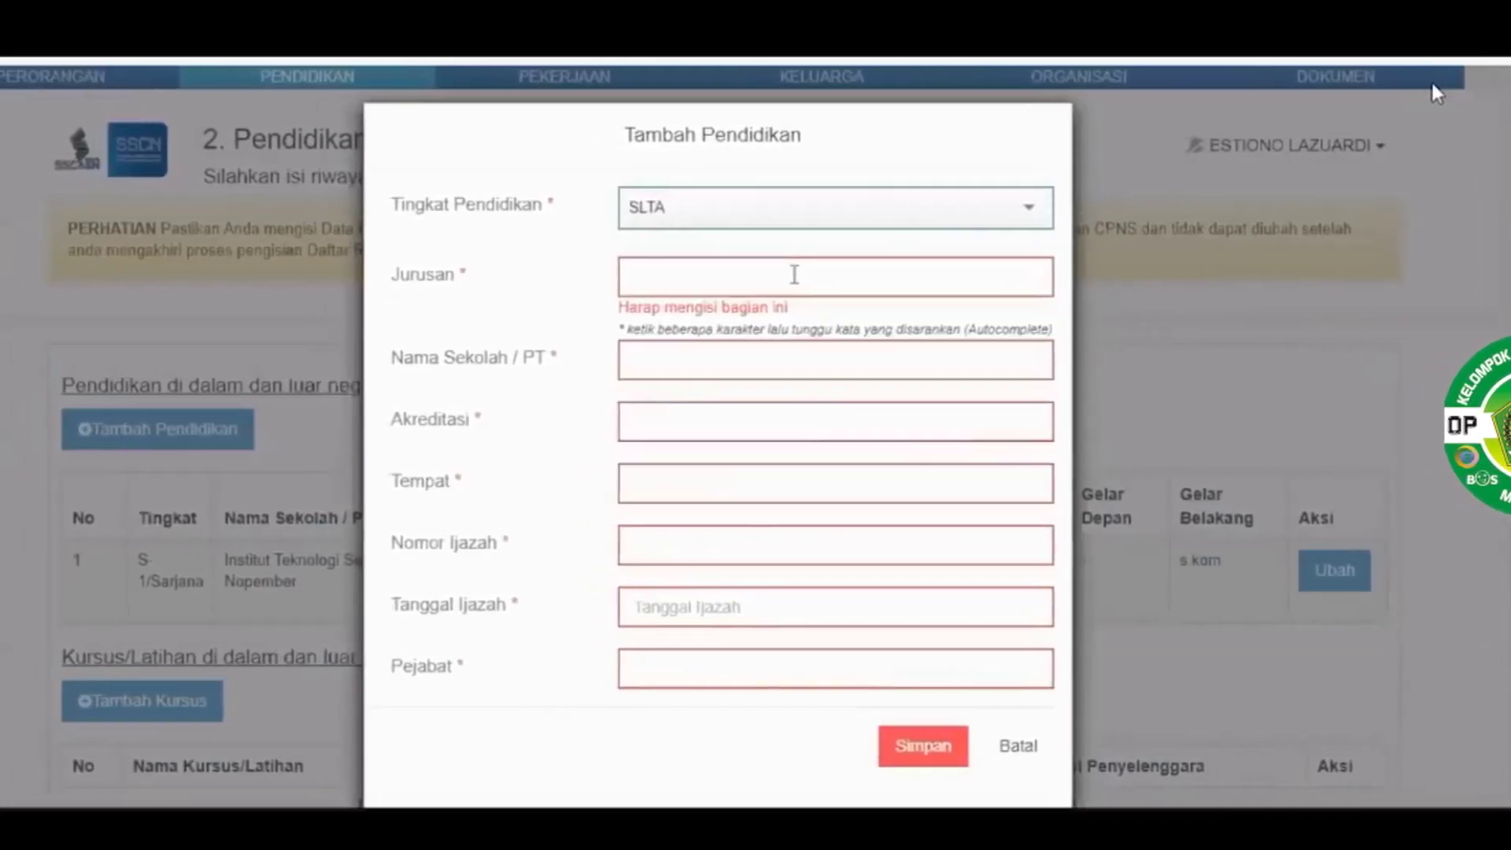
click(791, 275)
text(sma)
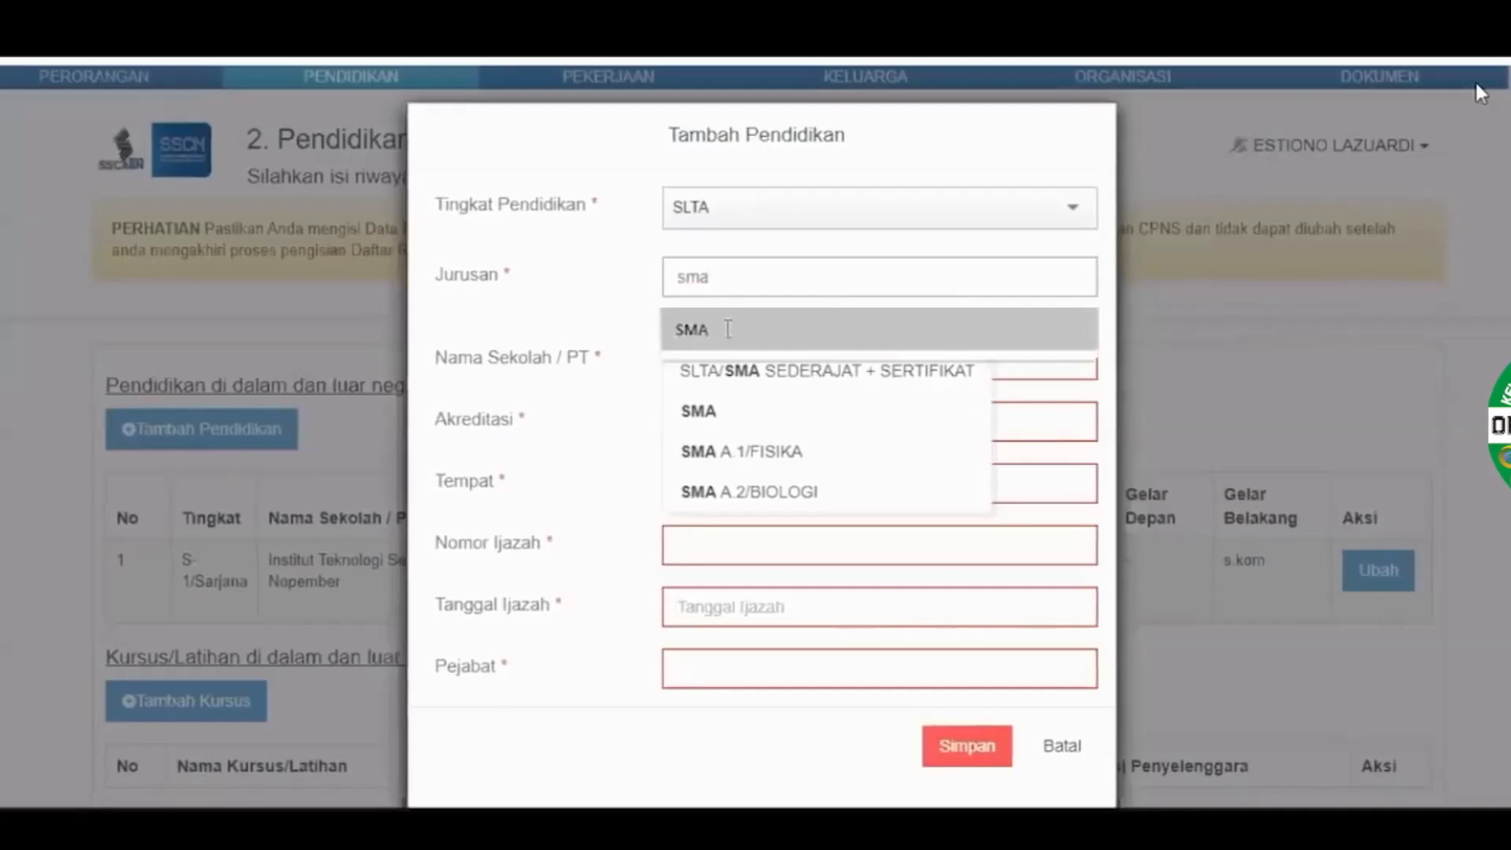
click(722, 329)
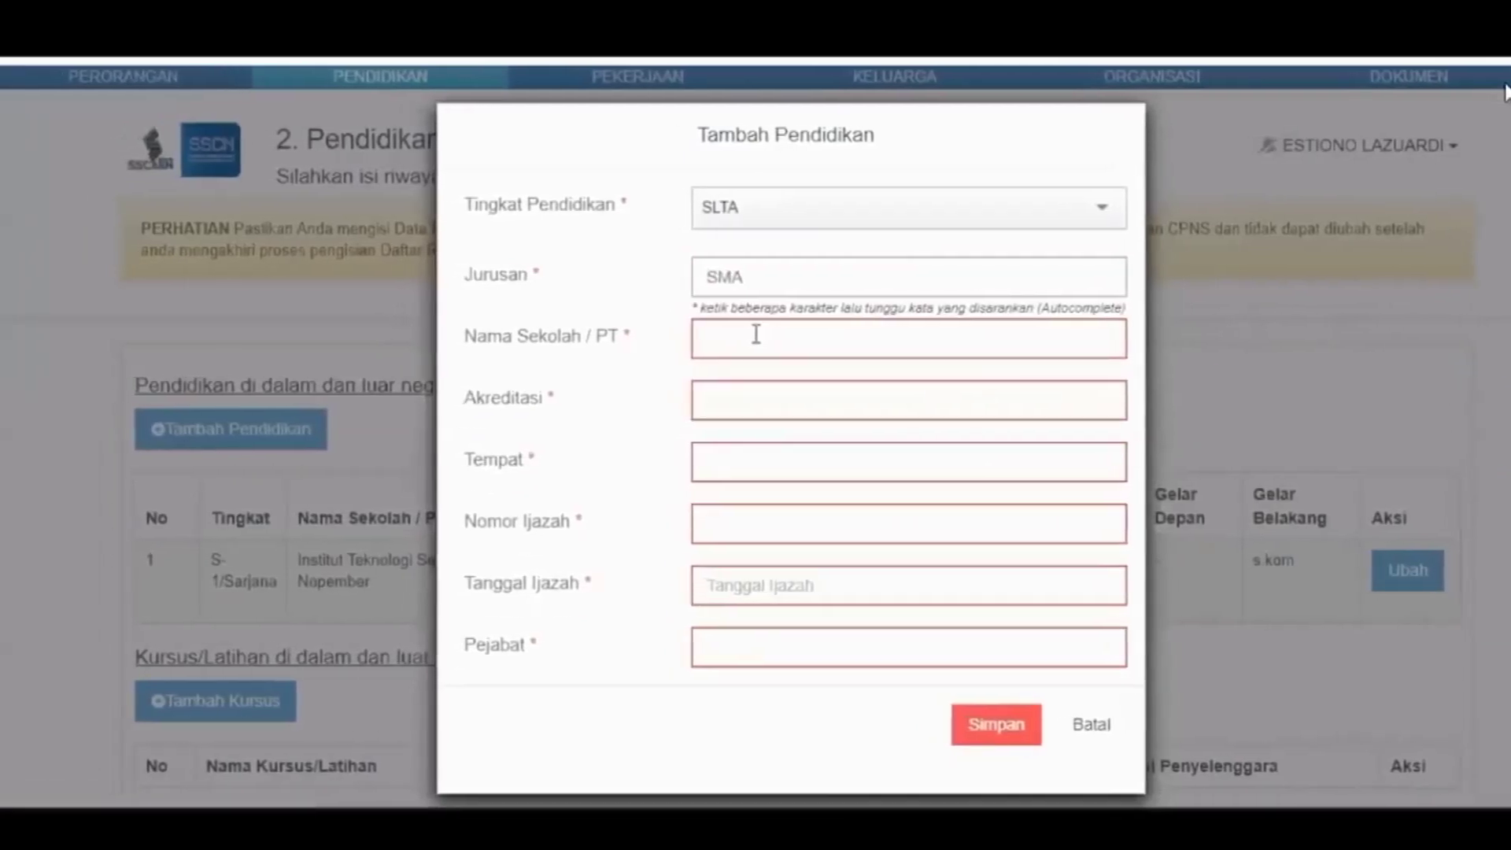
click(808, 384)
text(A)
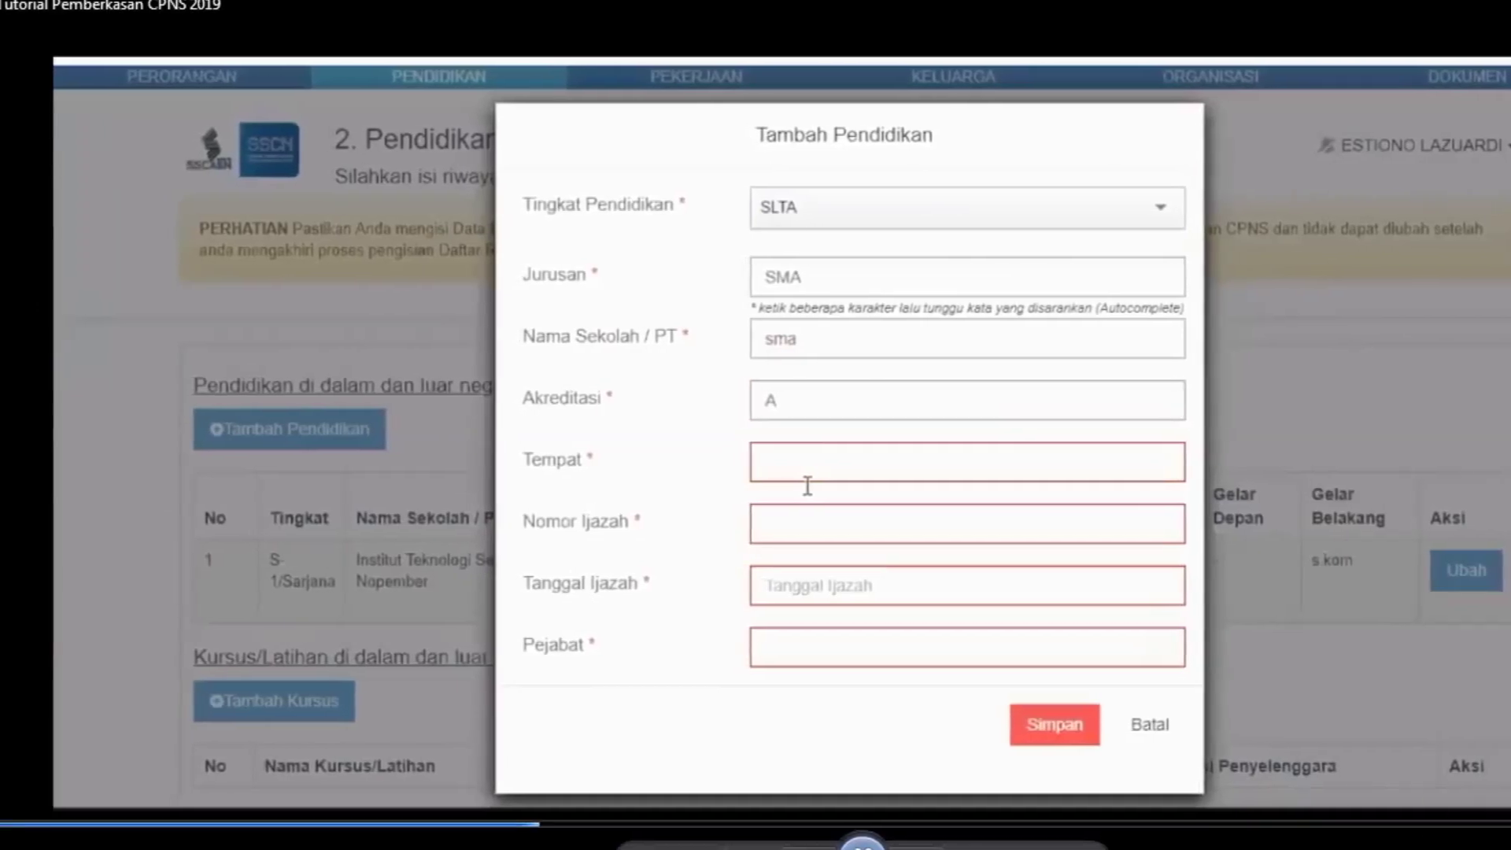
click(799, 481)
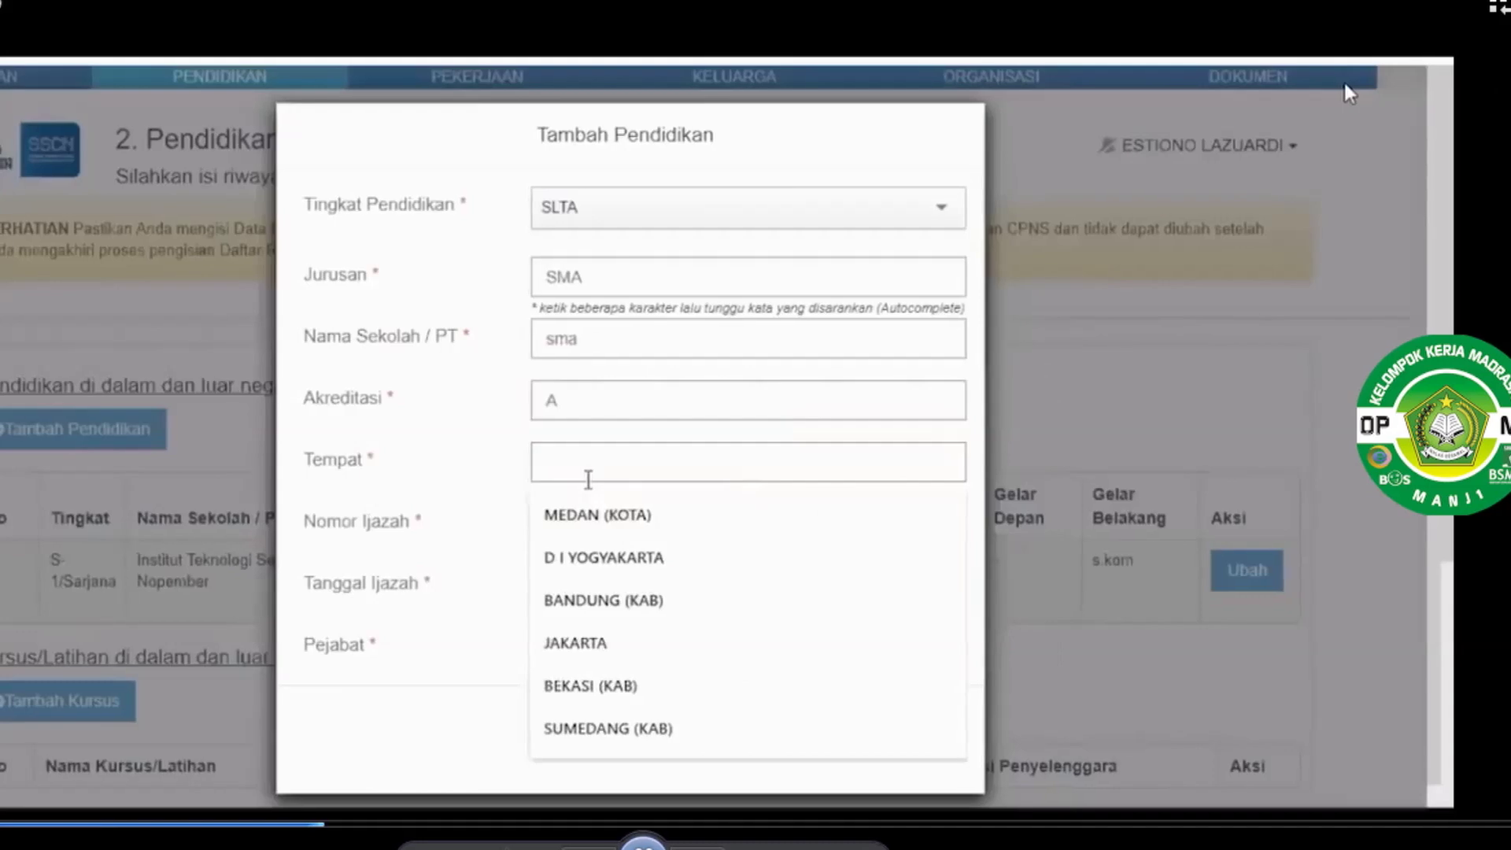
text(papua)
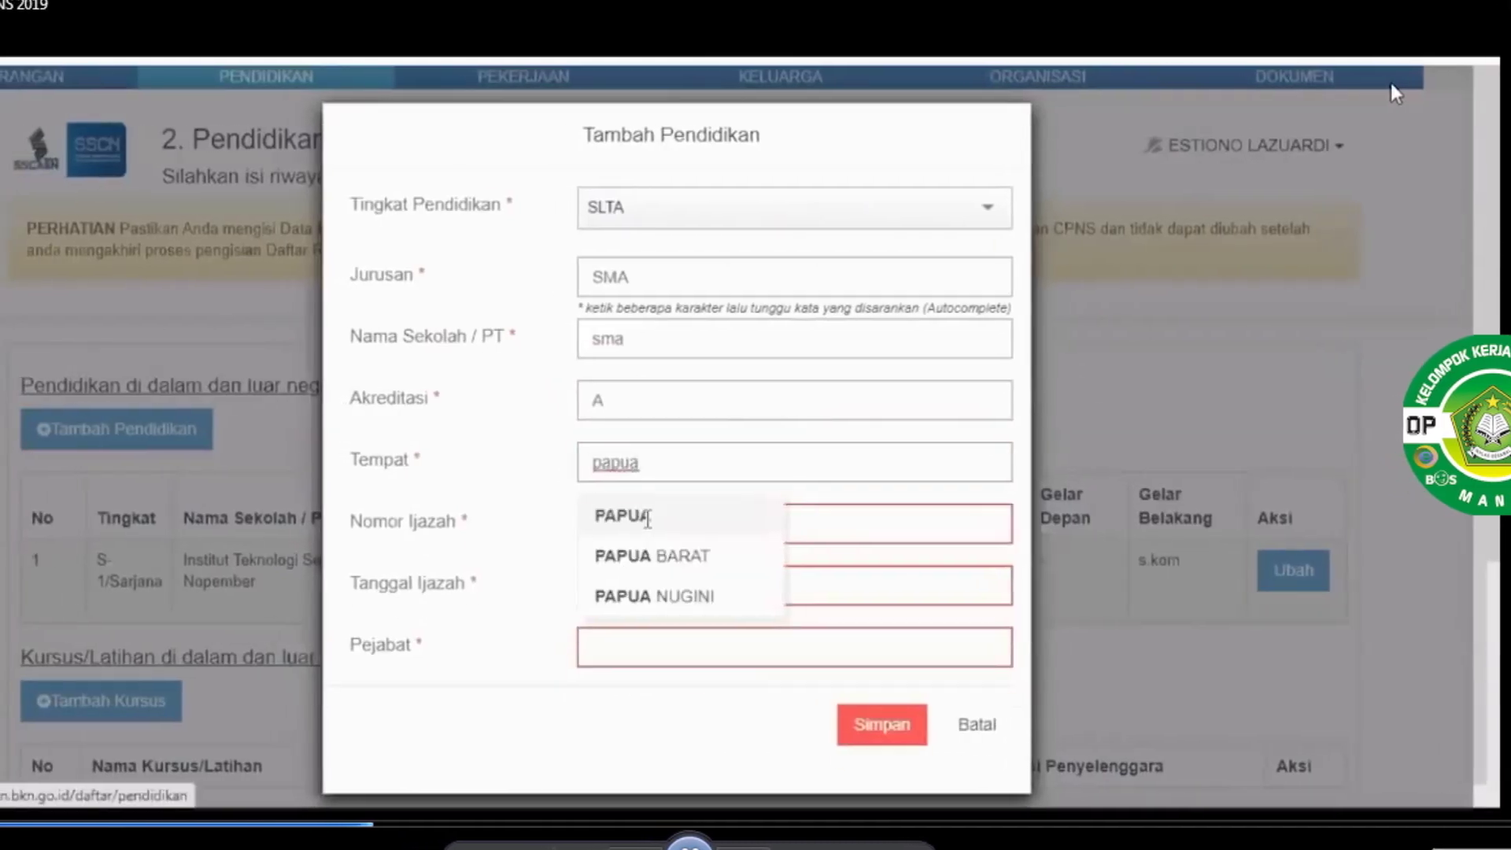
click(636, 520)
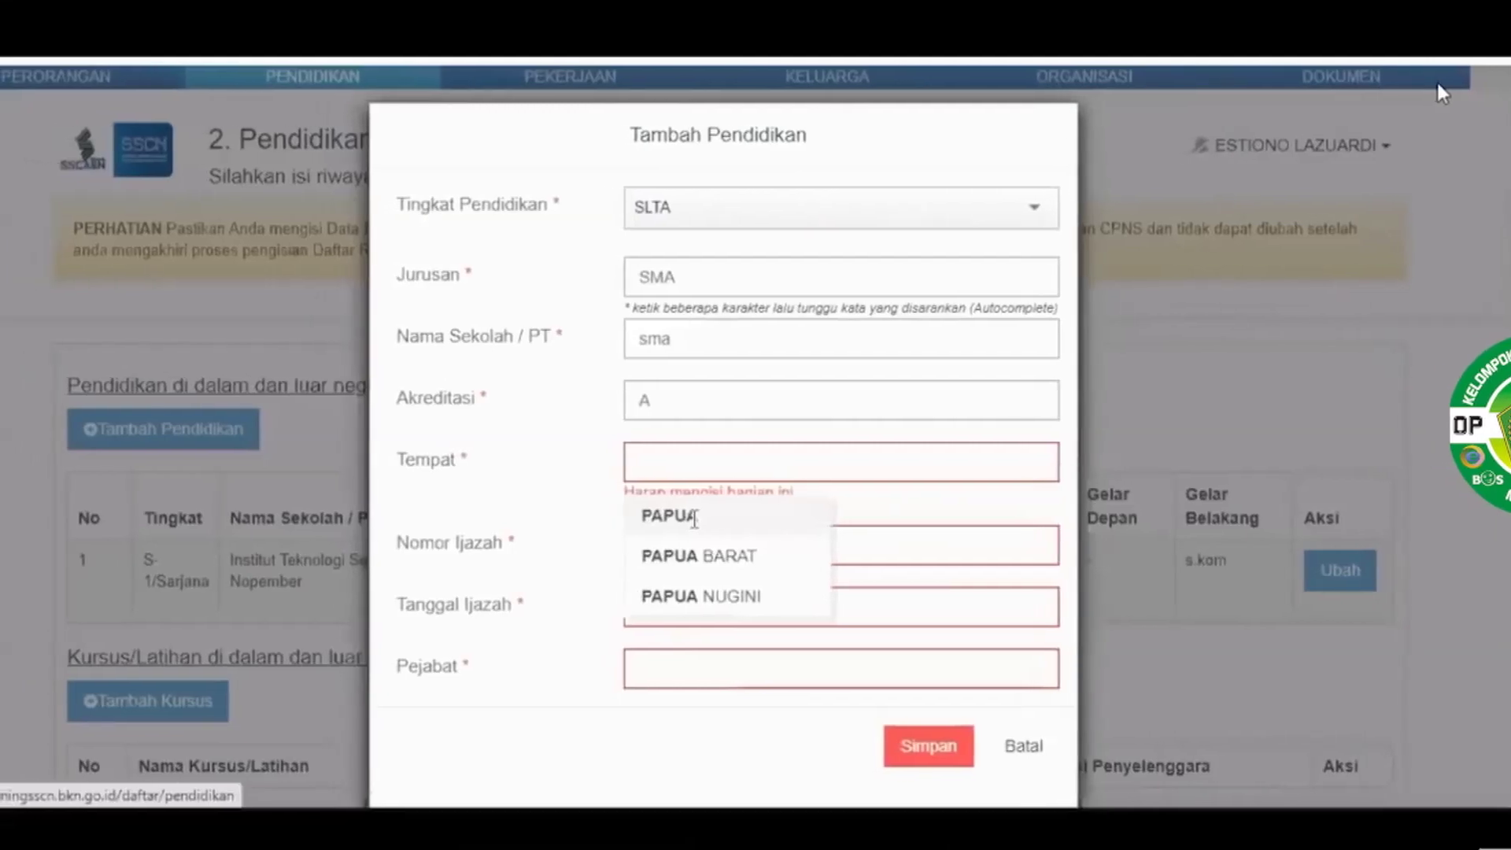
click(681, 520)
Enter diploma number 123456, diploma date 16-06-2020 and issuing official kepsek
click(684, 526)
text(12345)
click(694, 584)
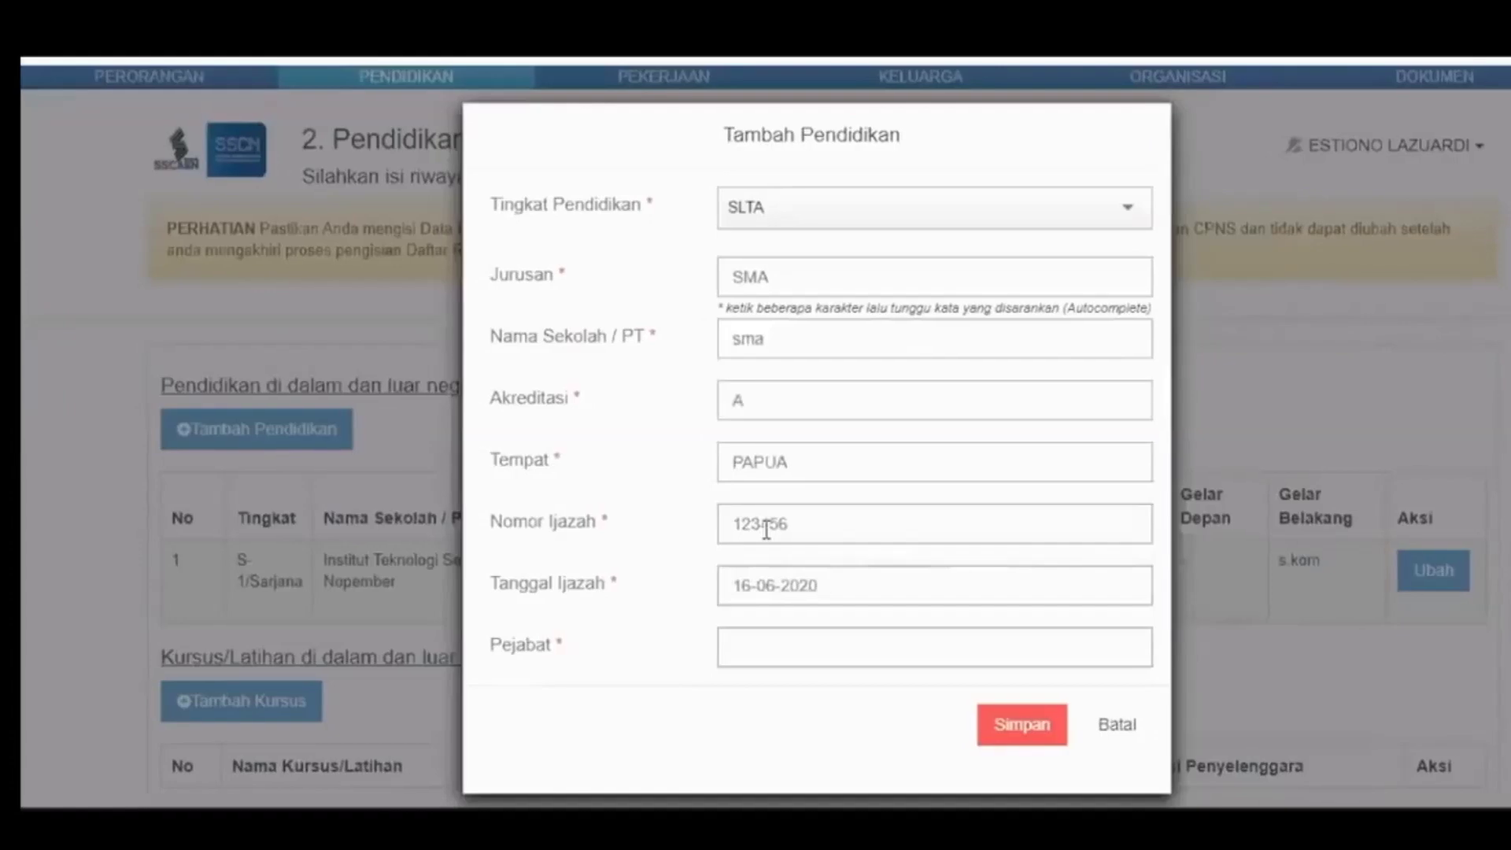
click(787, 640)
text(p)
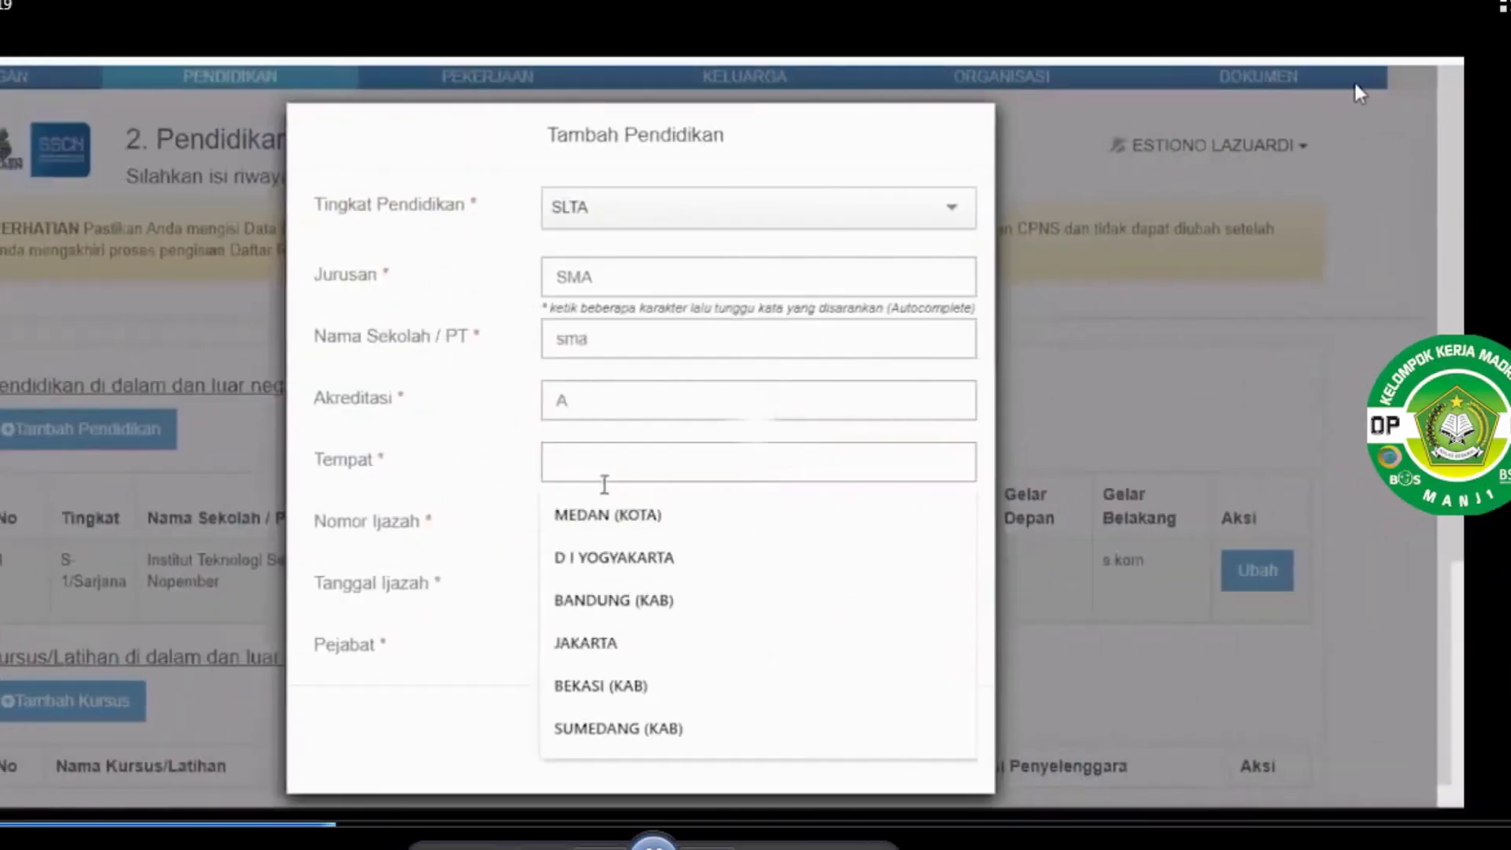
text(papua)
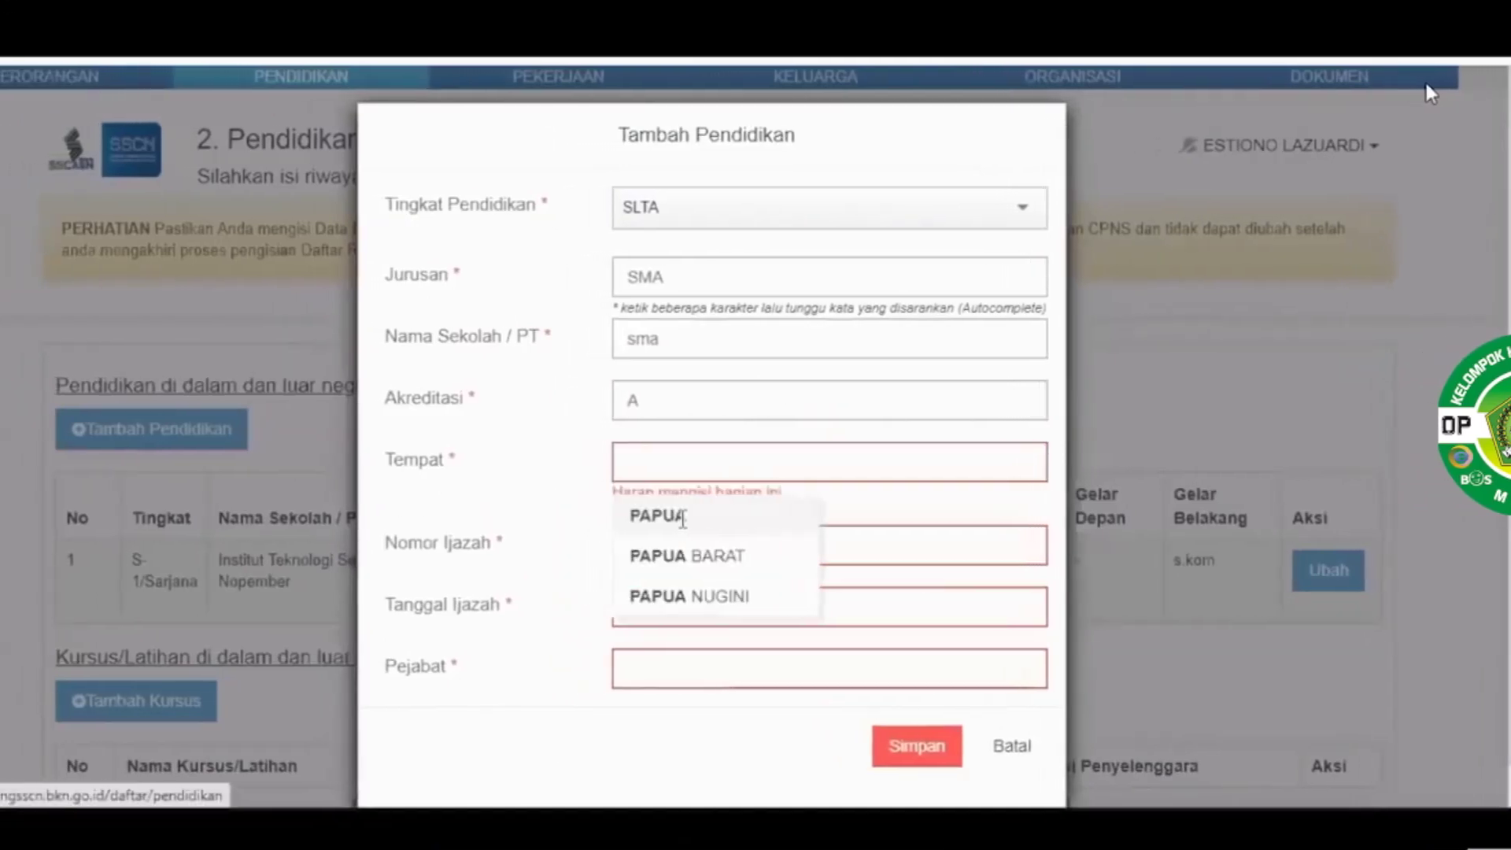
click(681, 517)
click(688, 527)
text(6)
key(Tab)
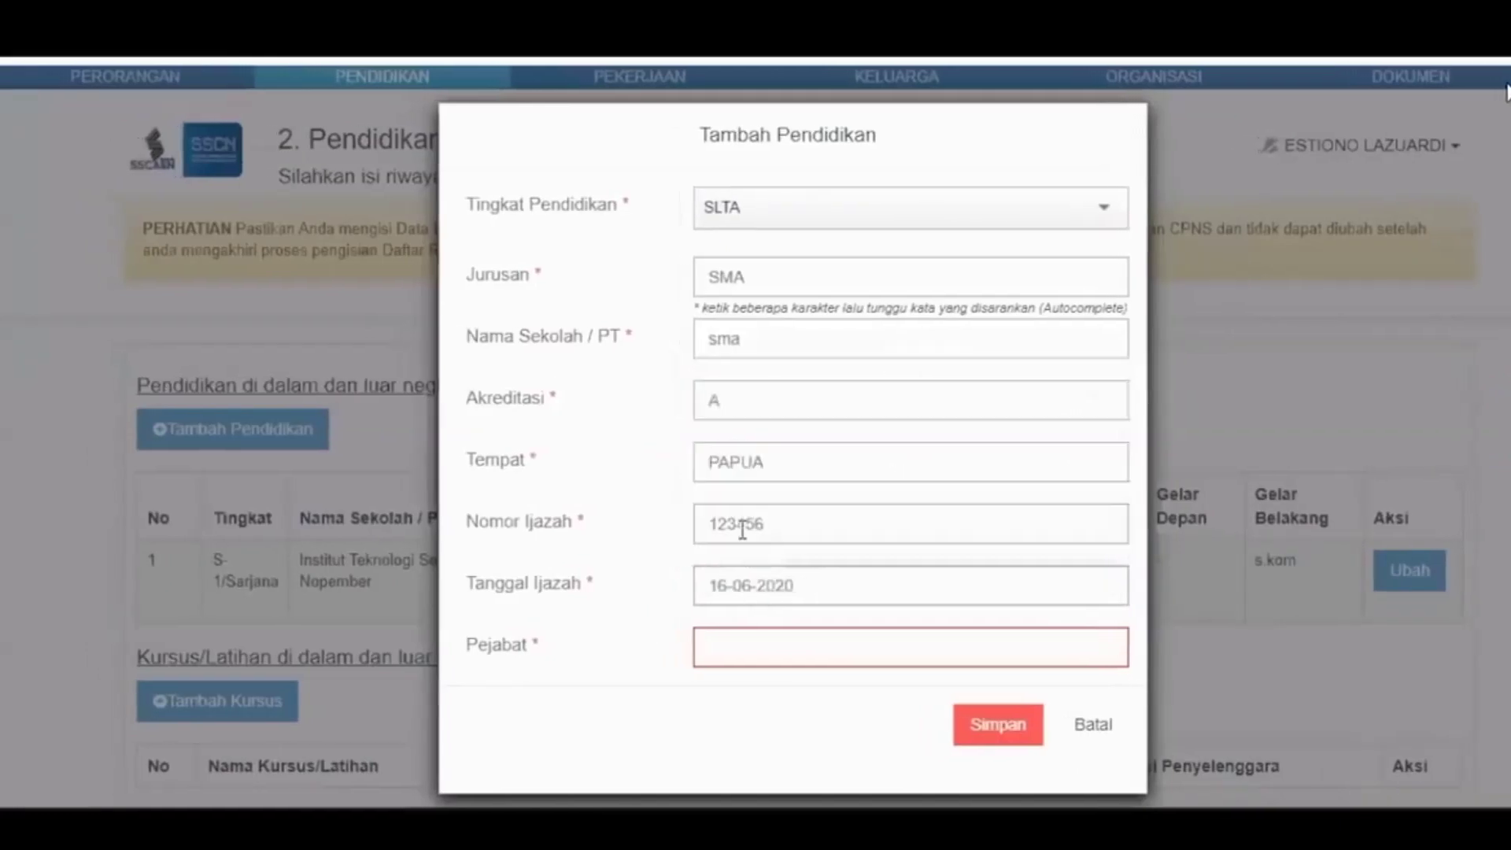
key(Tab)
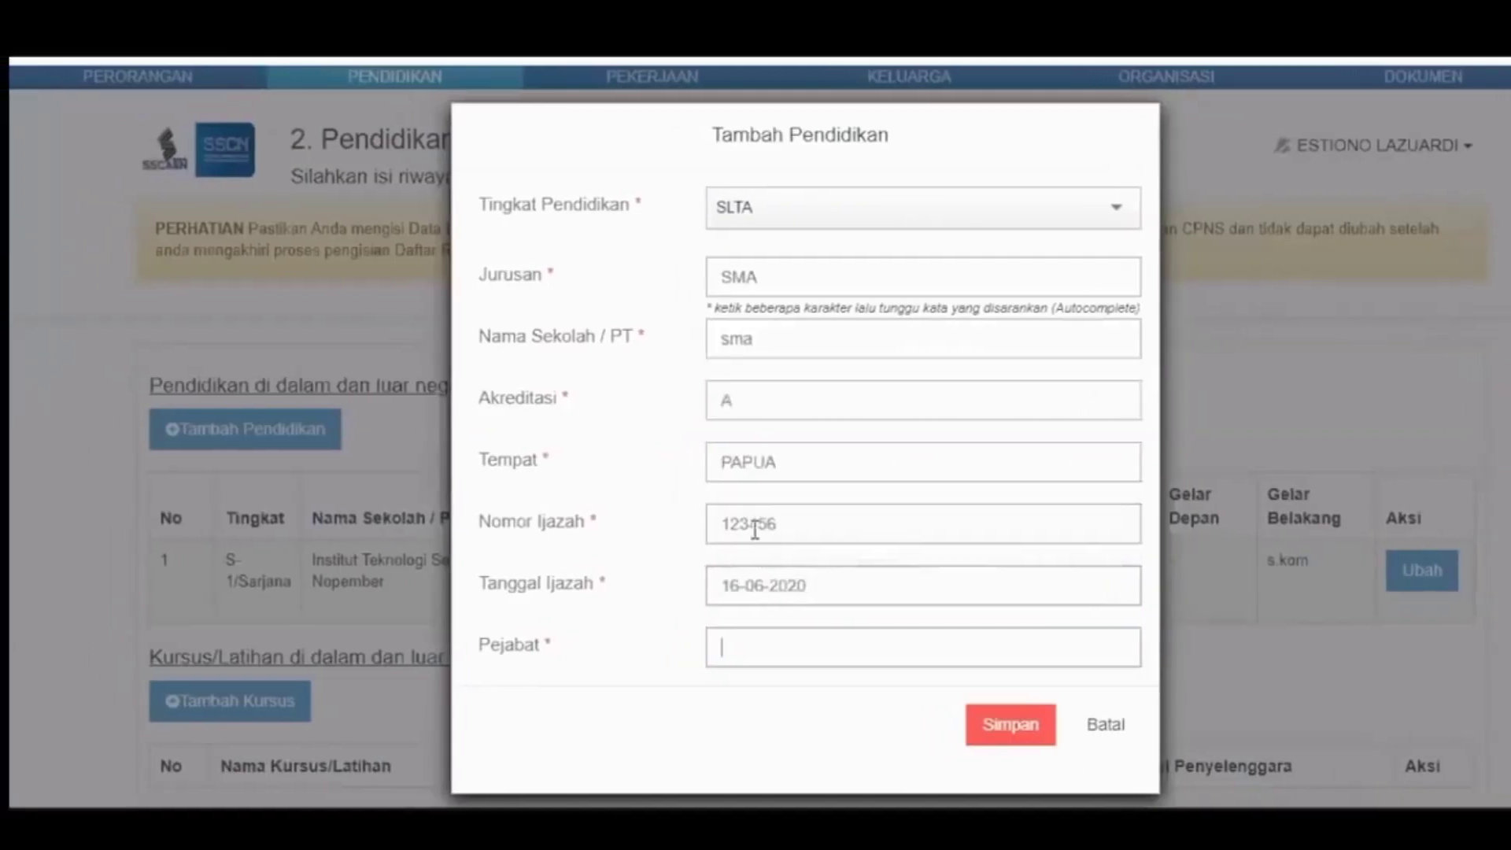
text(p)
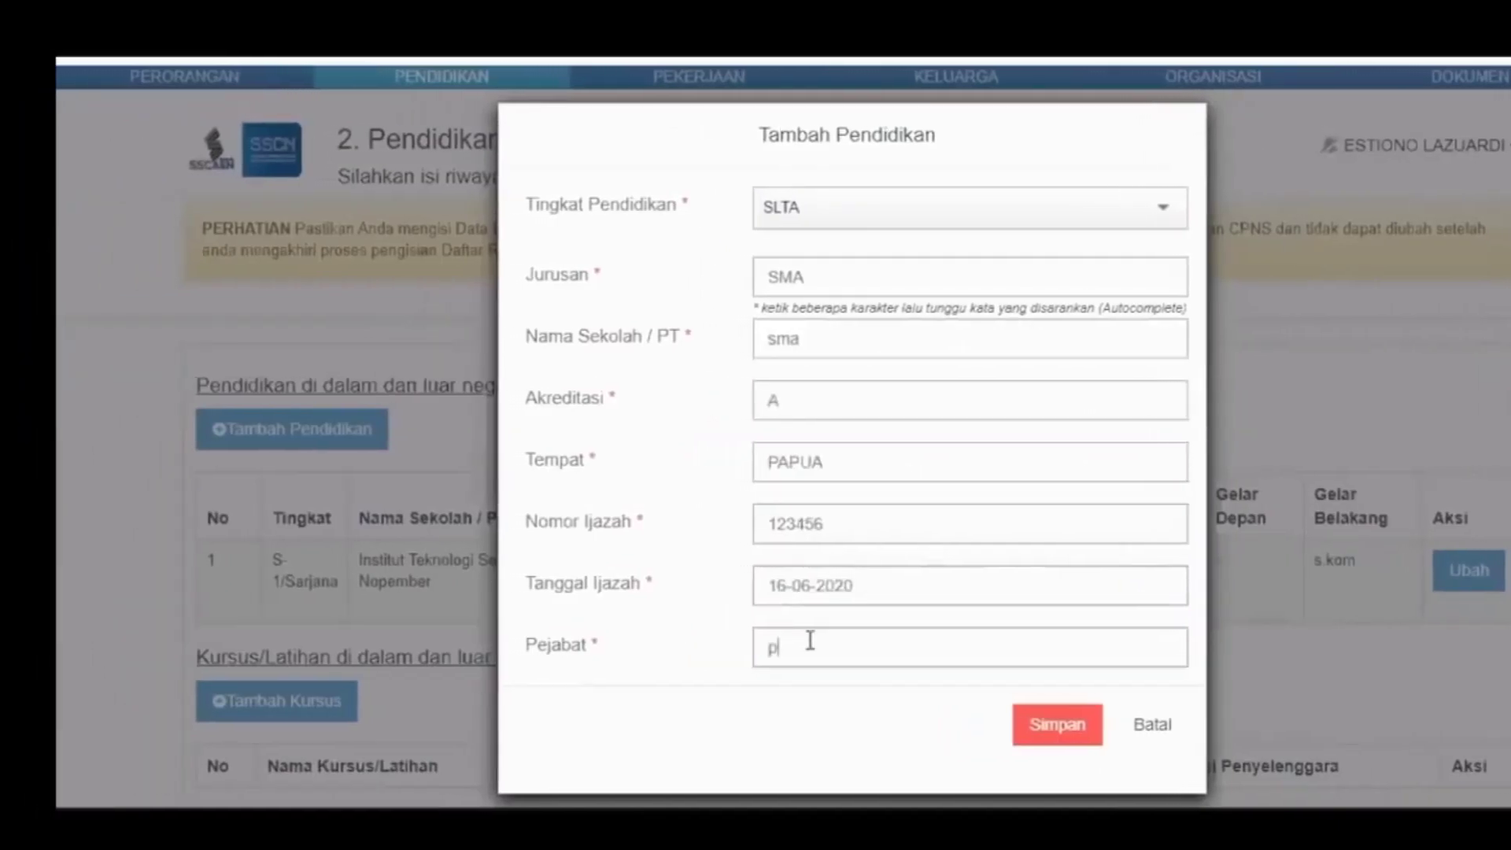
text(epsek)
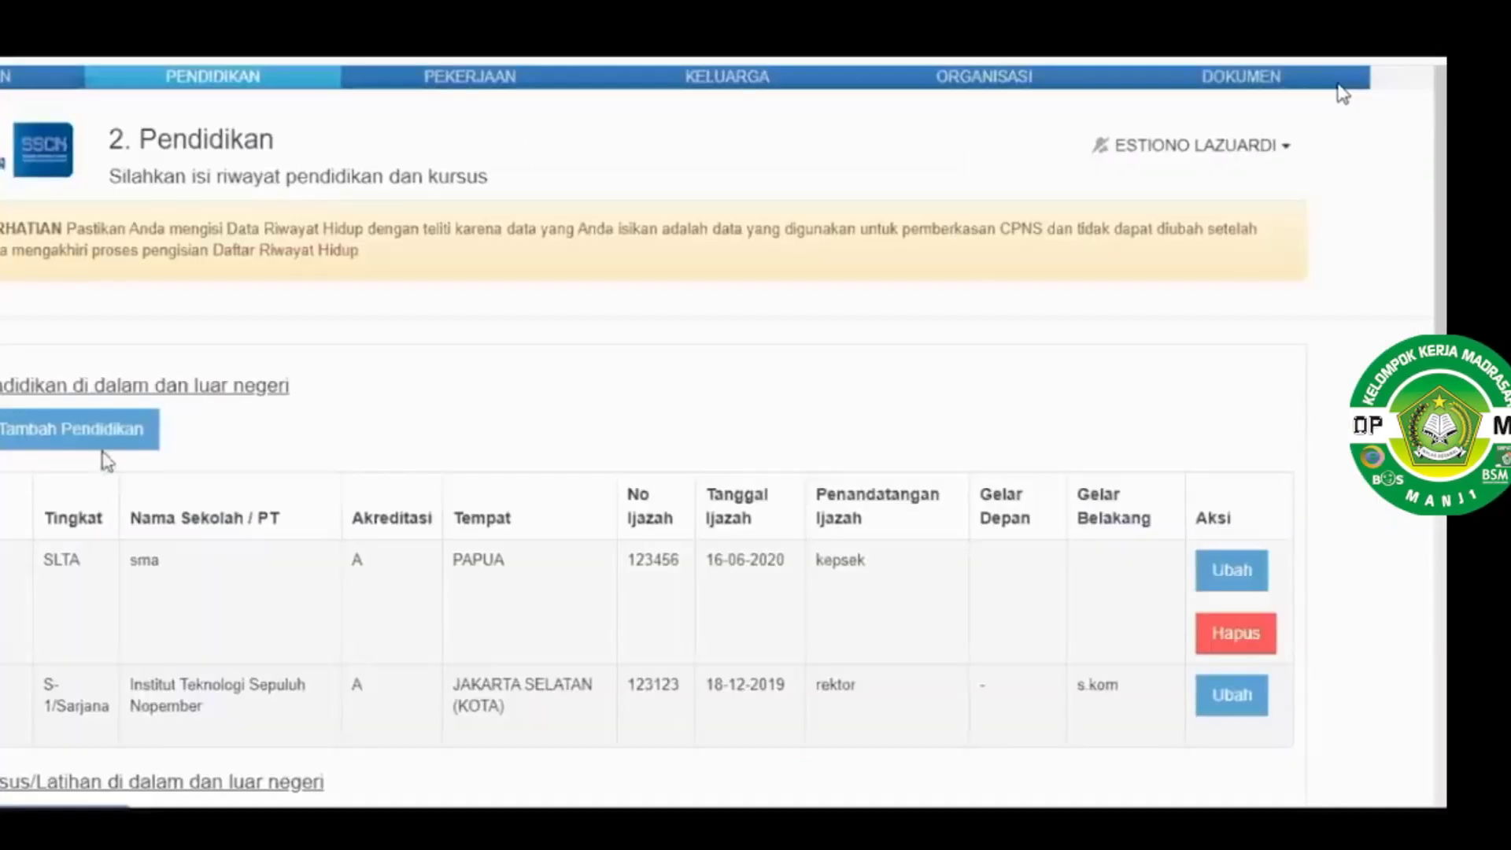
scroll(98, 445, down, 4)
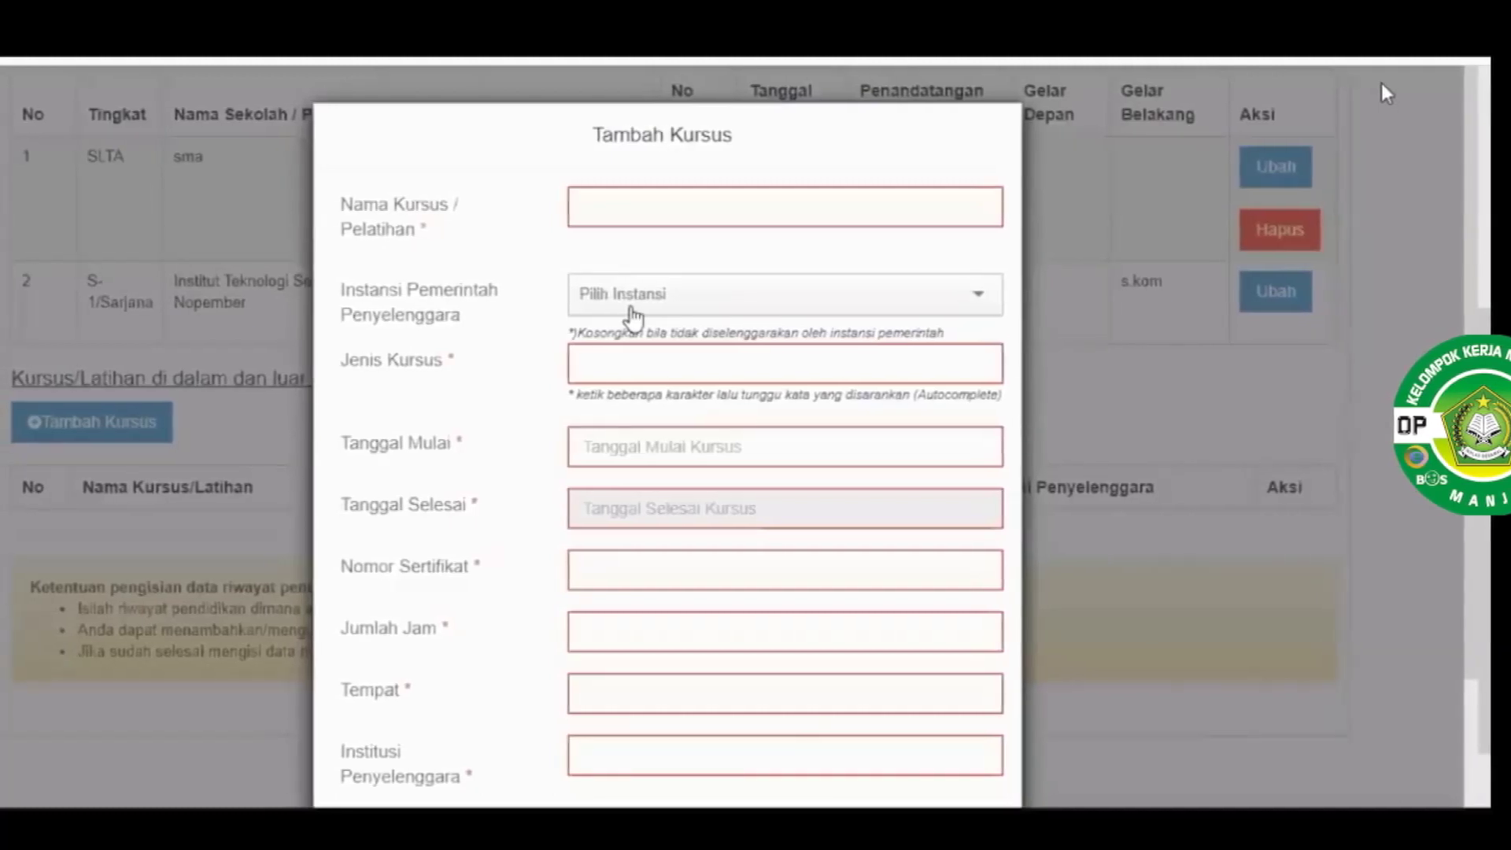
Check the course organiser agency list without choosing one, then cancel the course entry
click(633, 311)
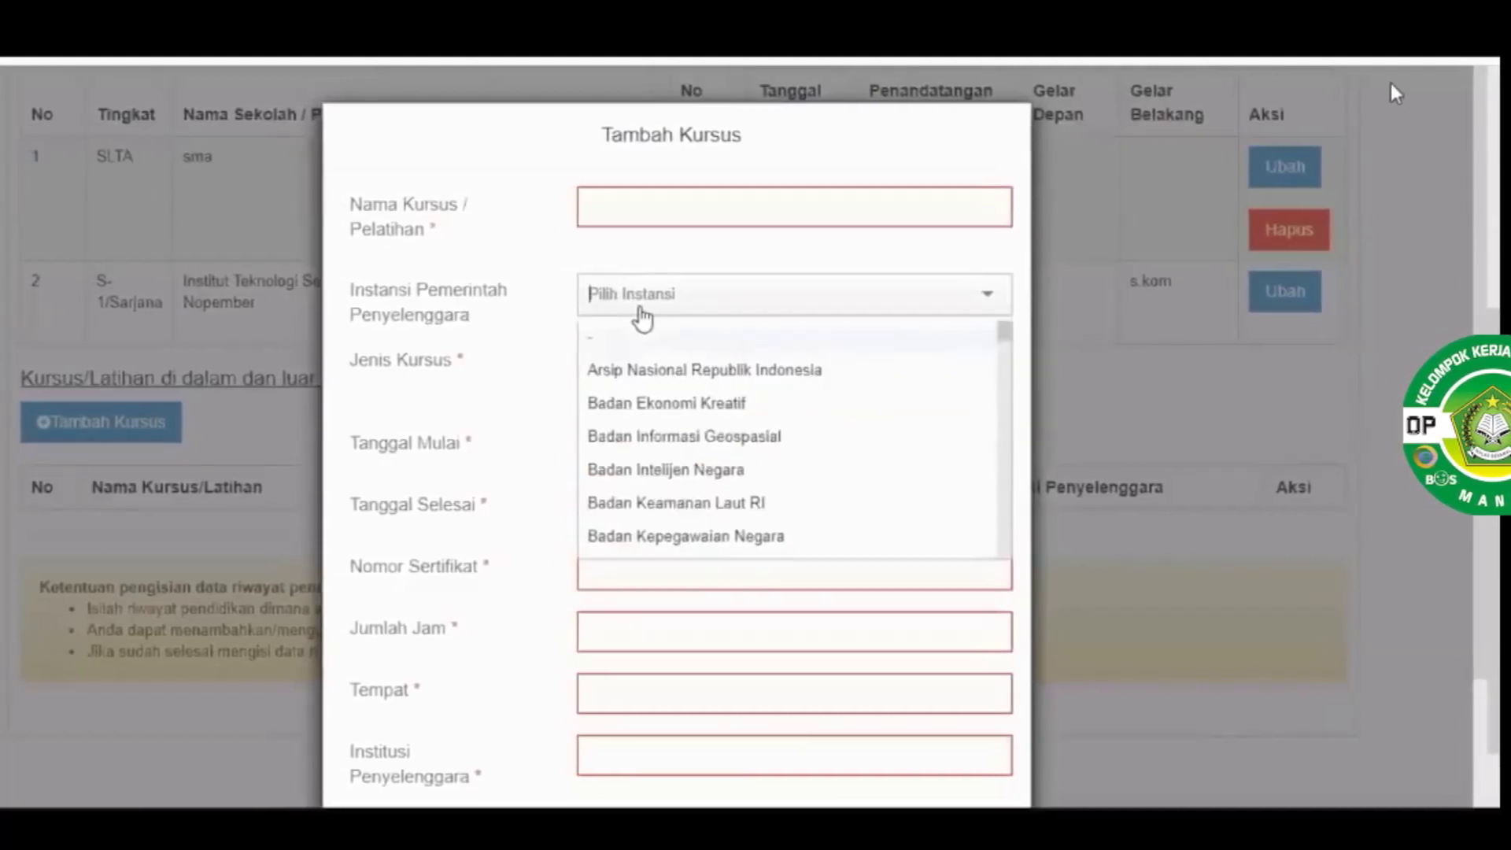
click(740, 258)
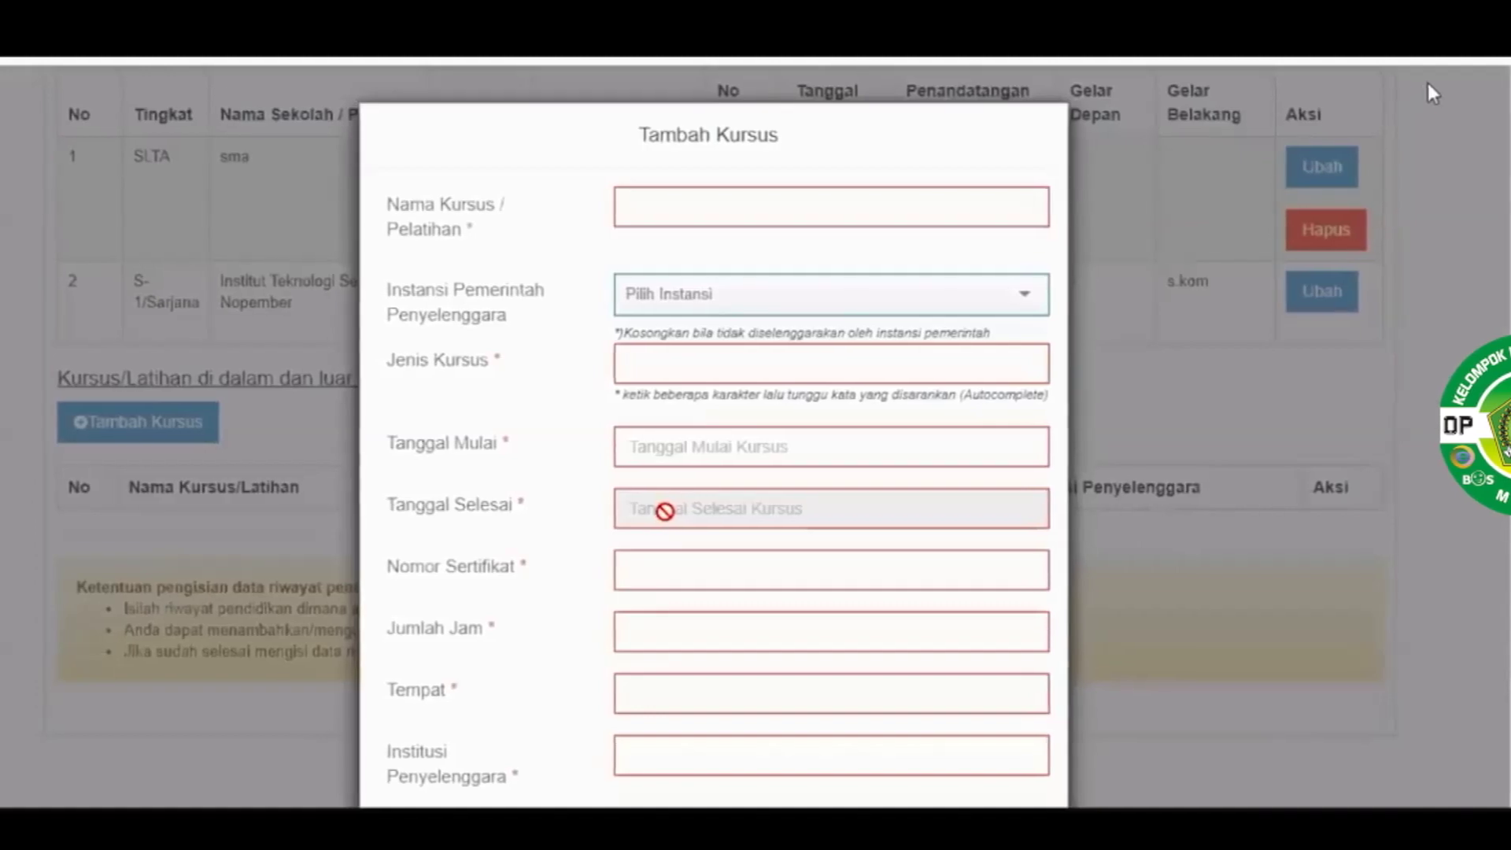
scroll(664, 511, down, 2)
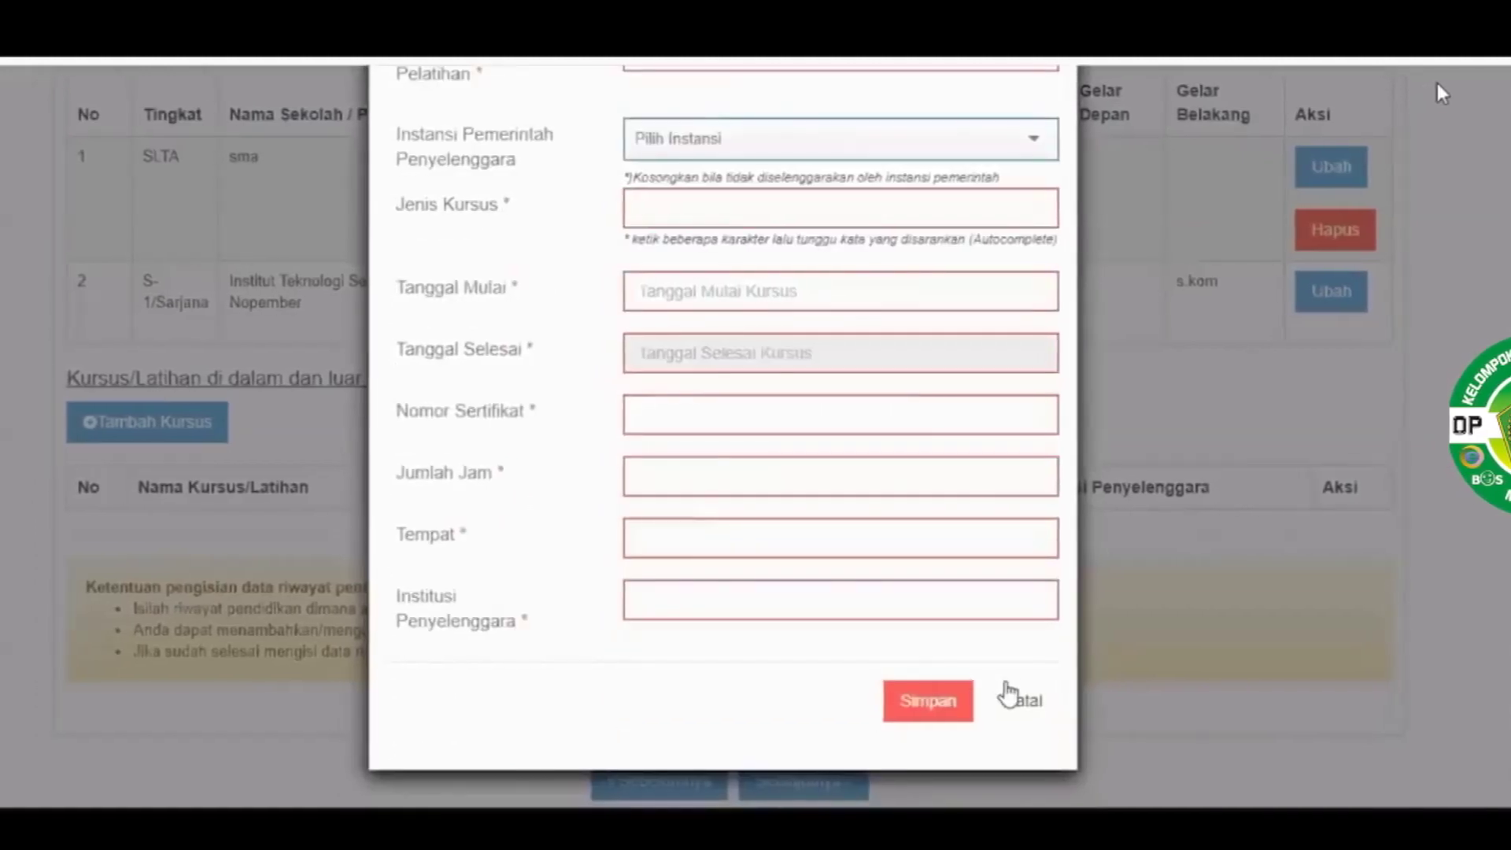
click(829, 775)
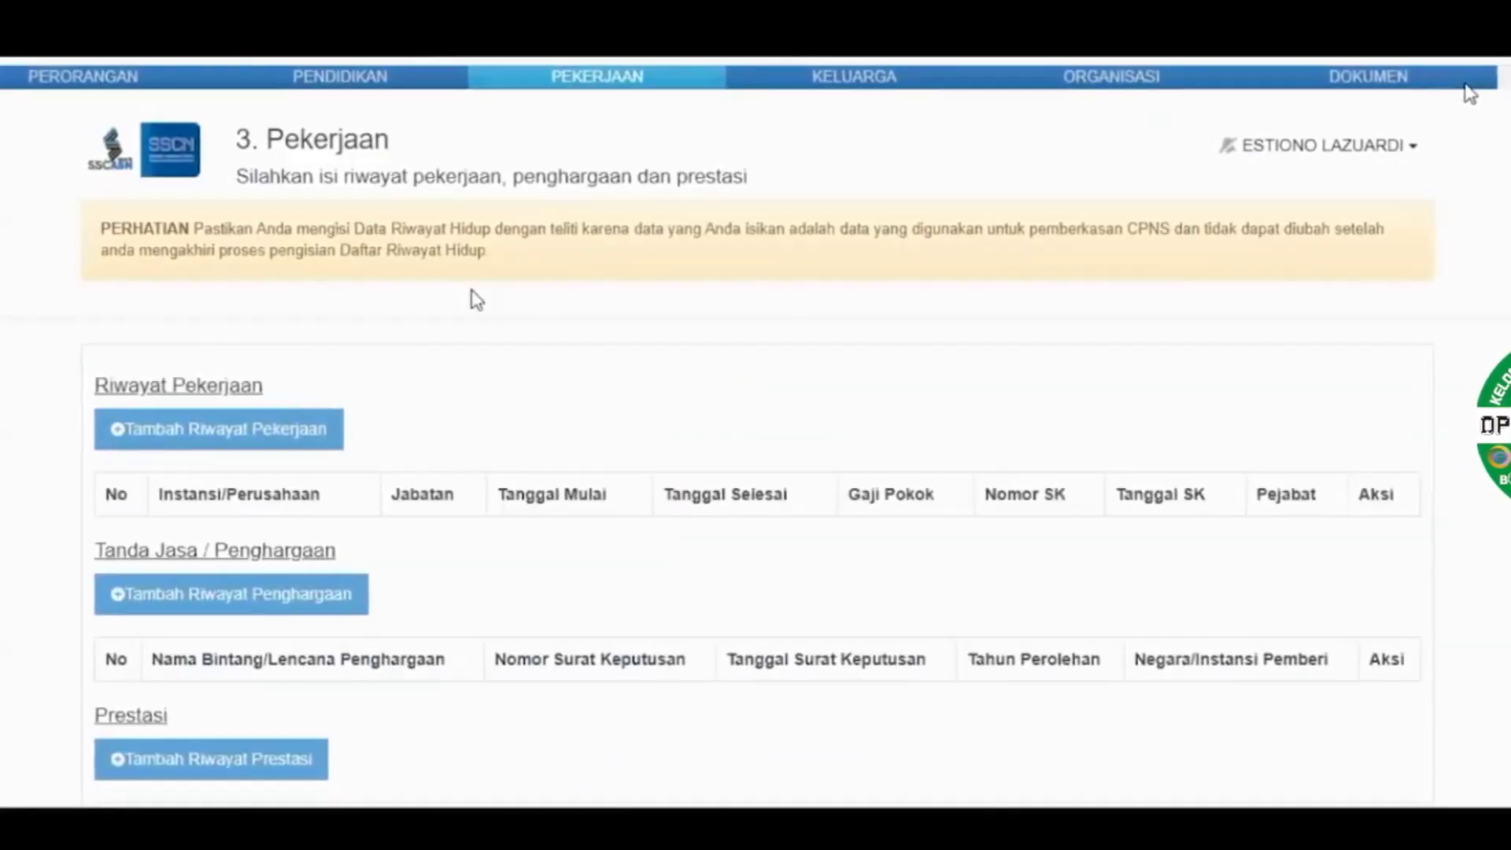
Start a work history entry, check the government agency list without choosing, and select the company field
scroll(476, 299, down, 3)
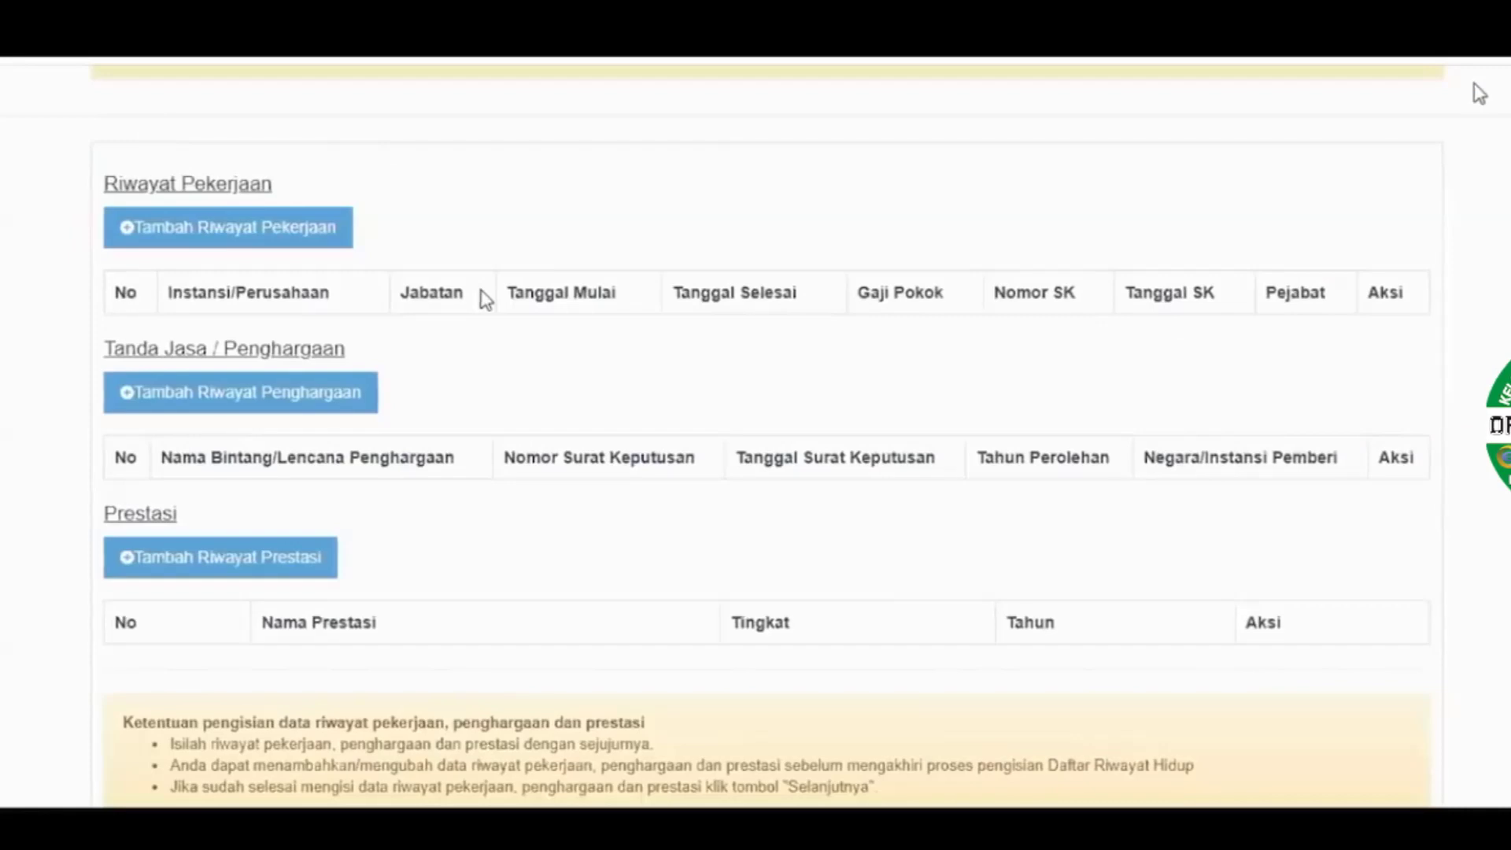
click(208, 226)
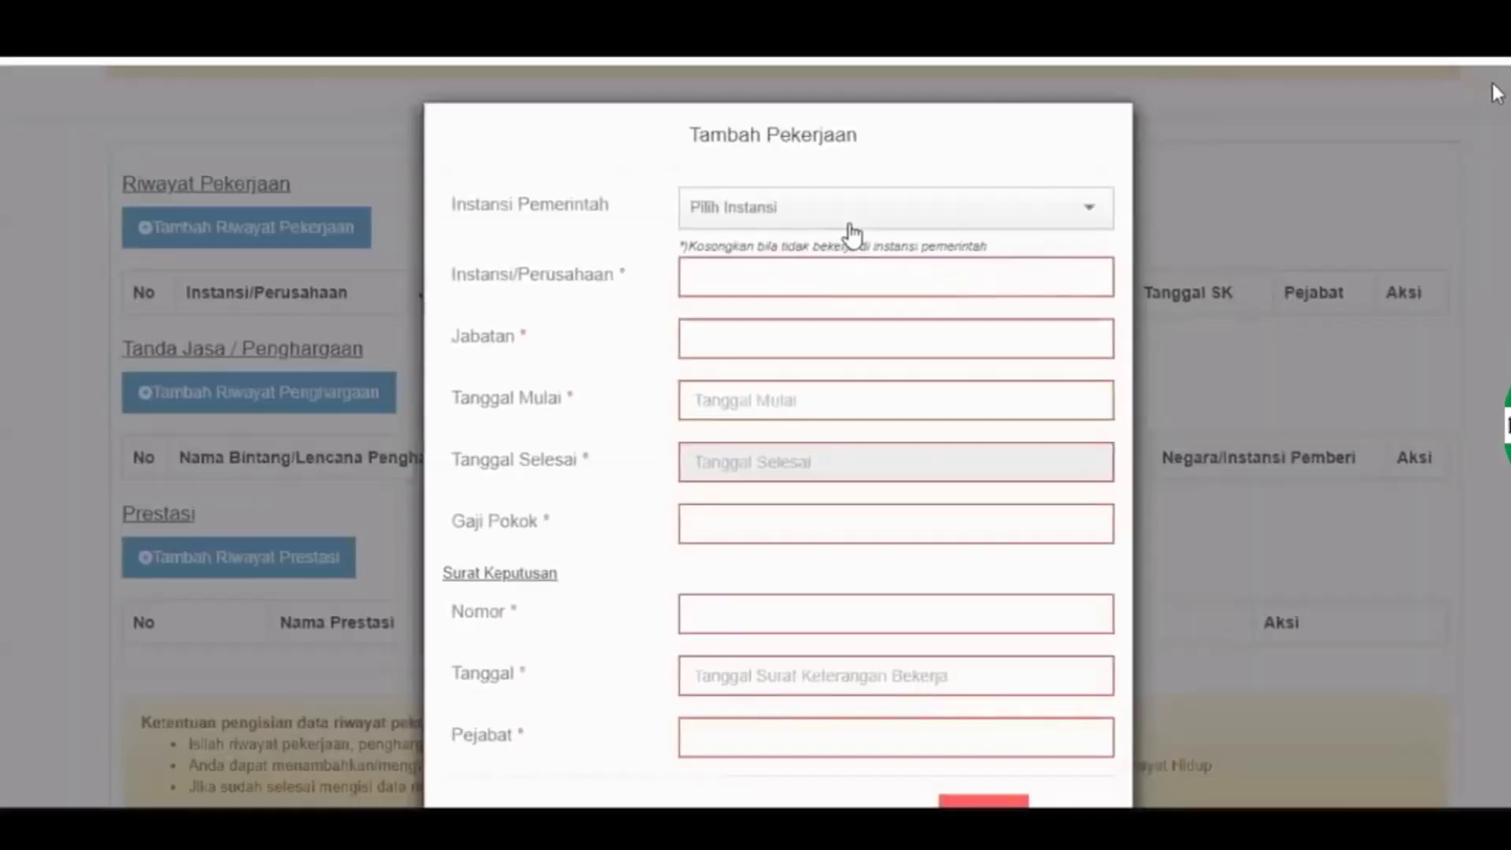
click(1100, 213)
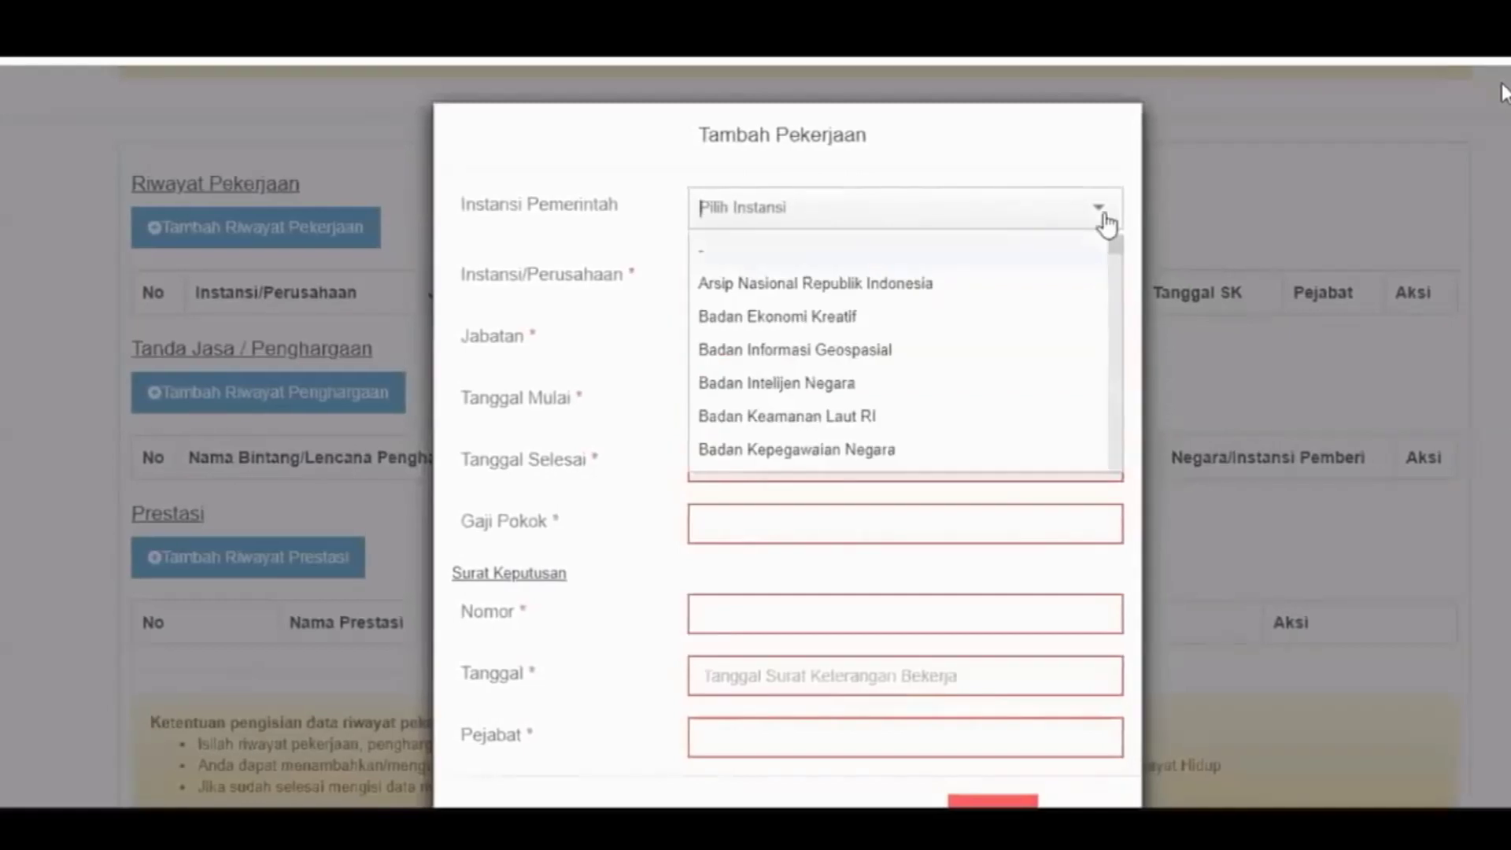
click(1107, 216)
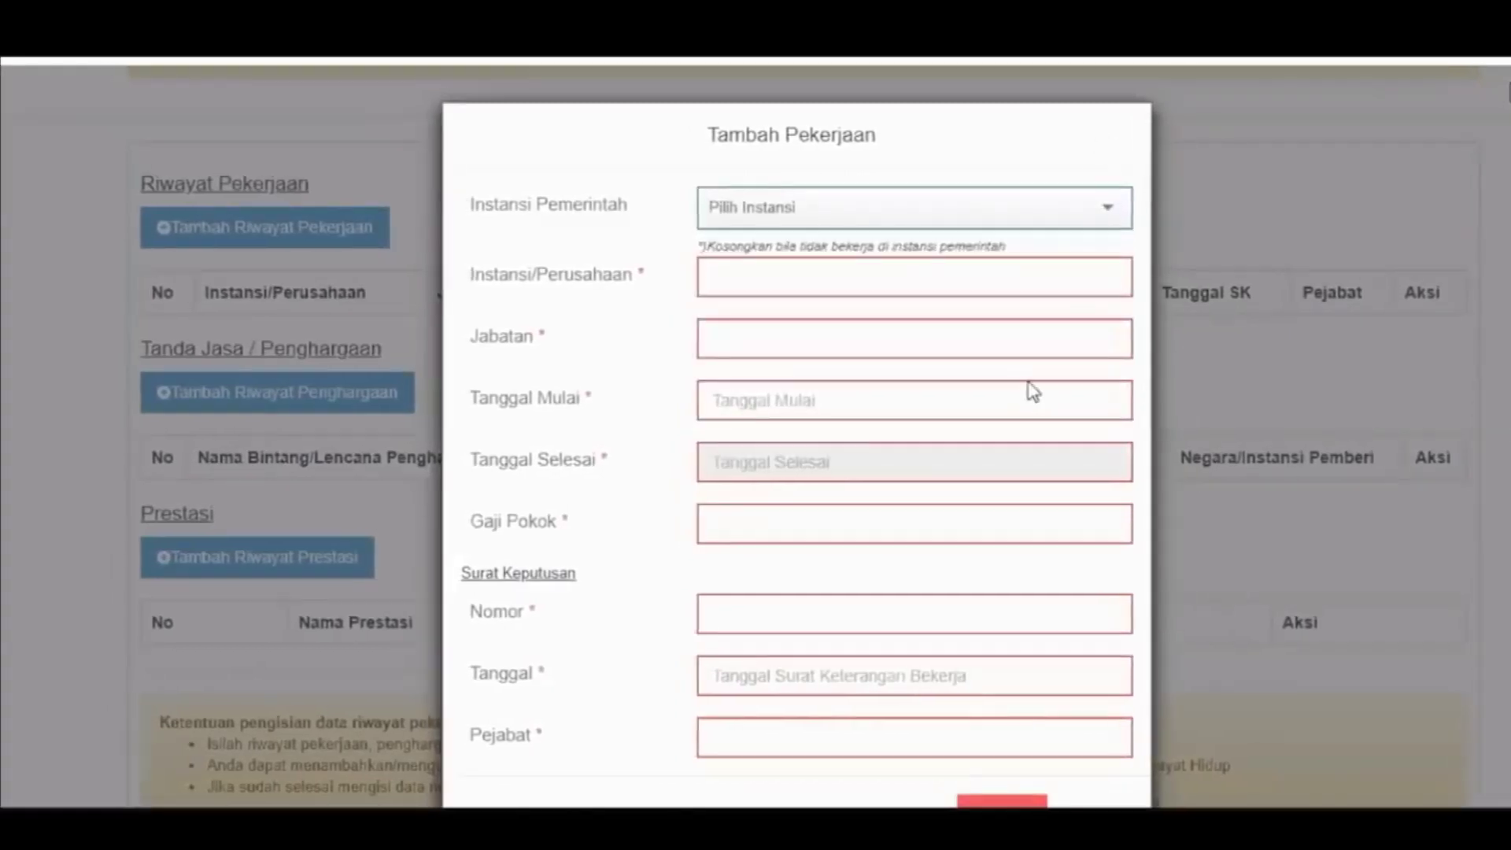
scroll(919, 617, down, 1)
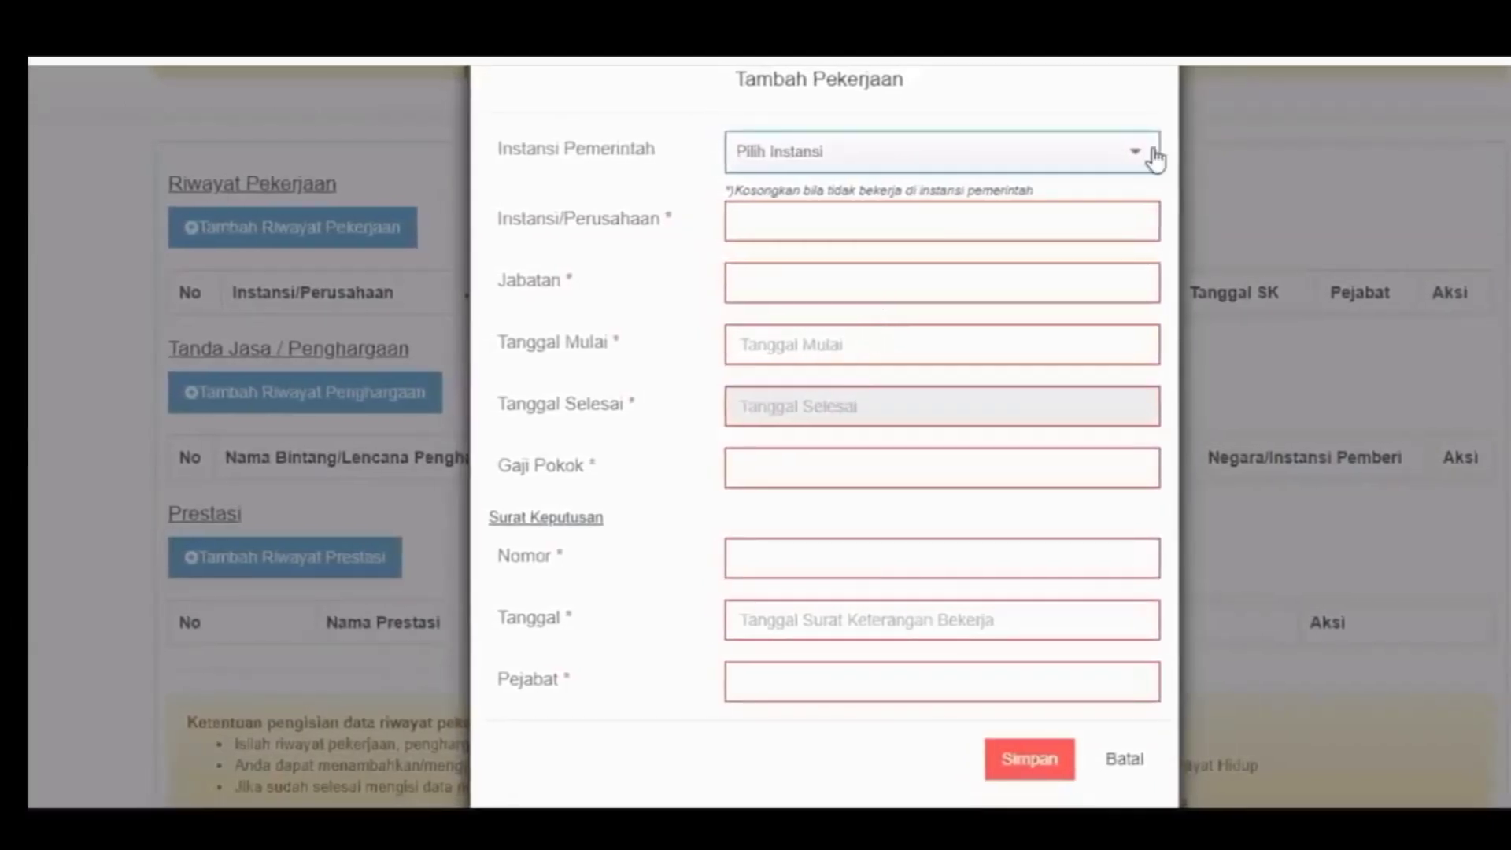
click(1139, 224)
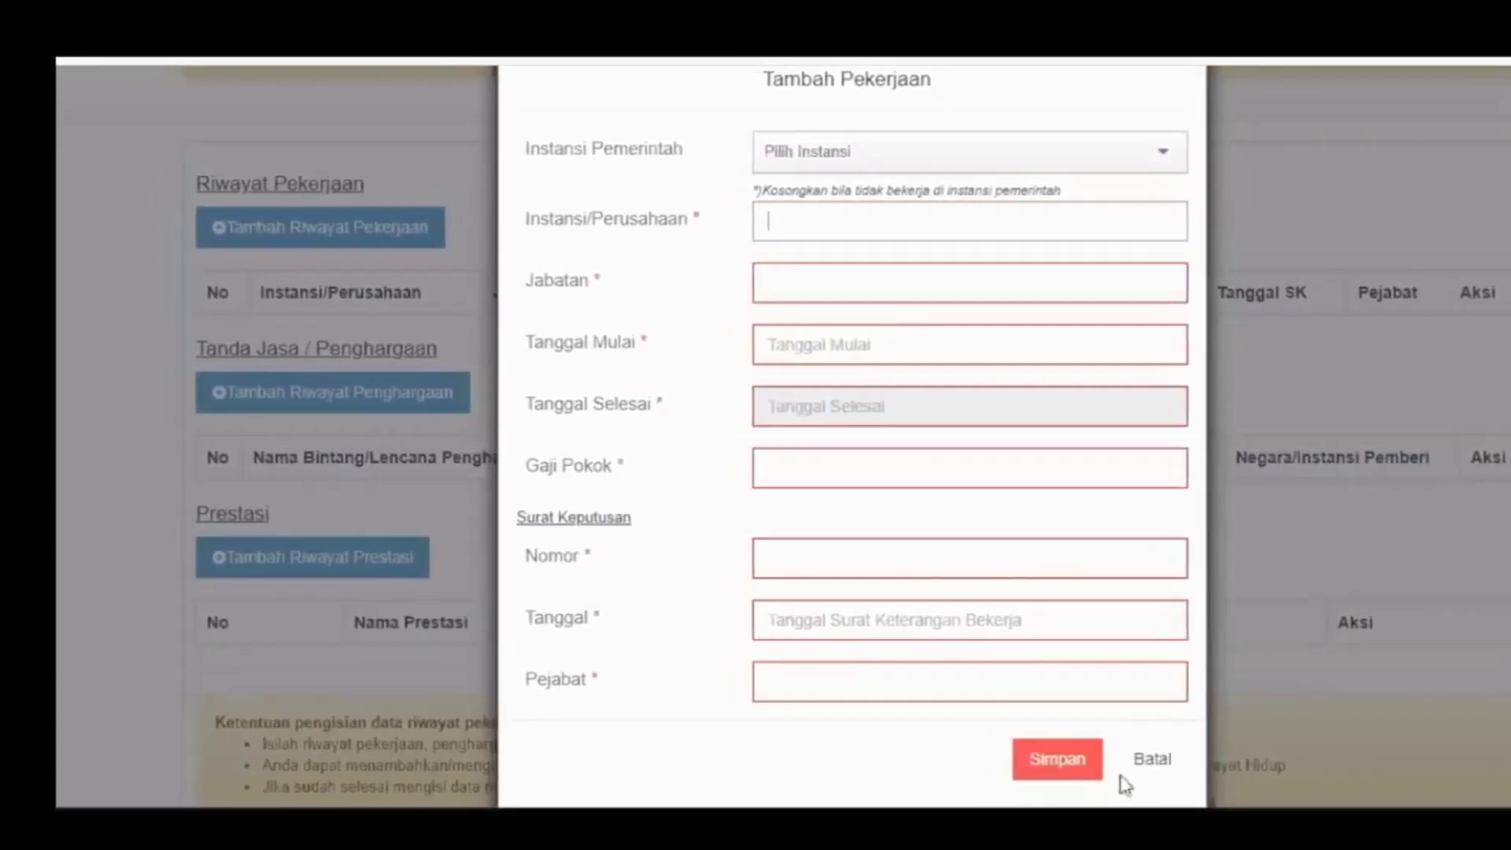
click(450, 364)
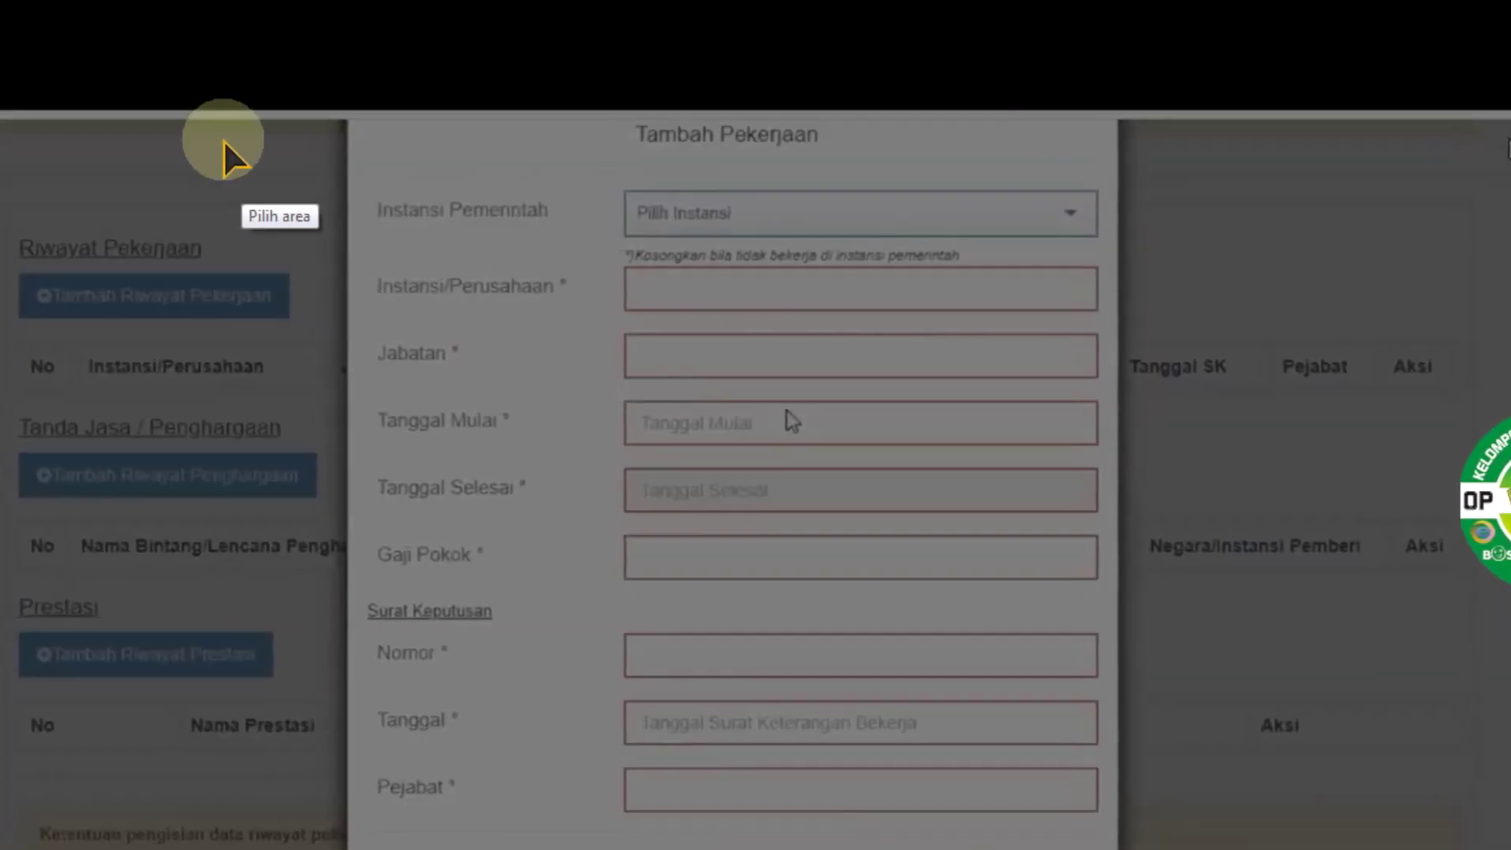
Annotate the agency and company fields with a red box and arrow, then cancel the work form
drag(224, 116, 1328, 846)
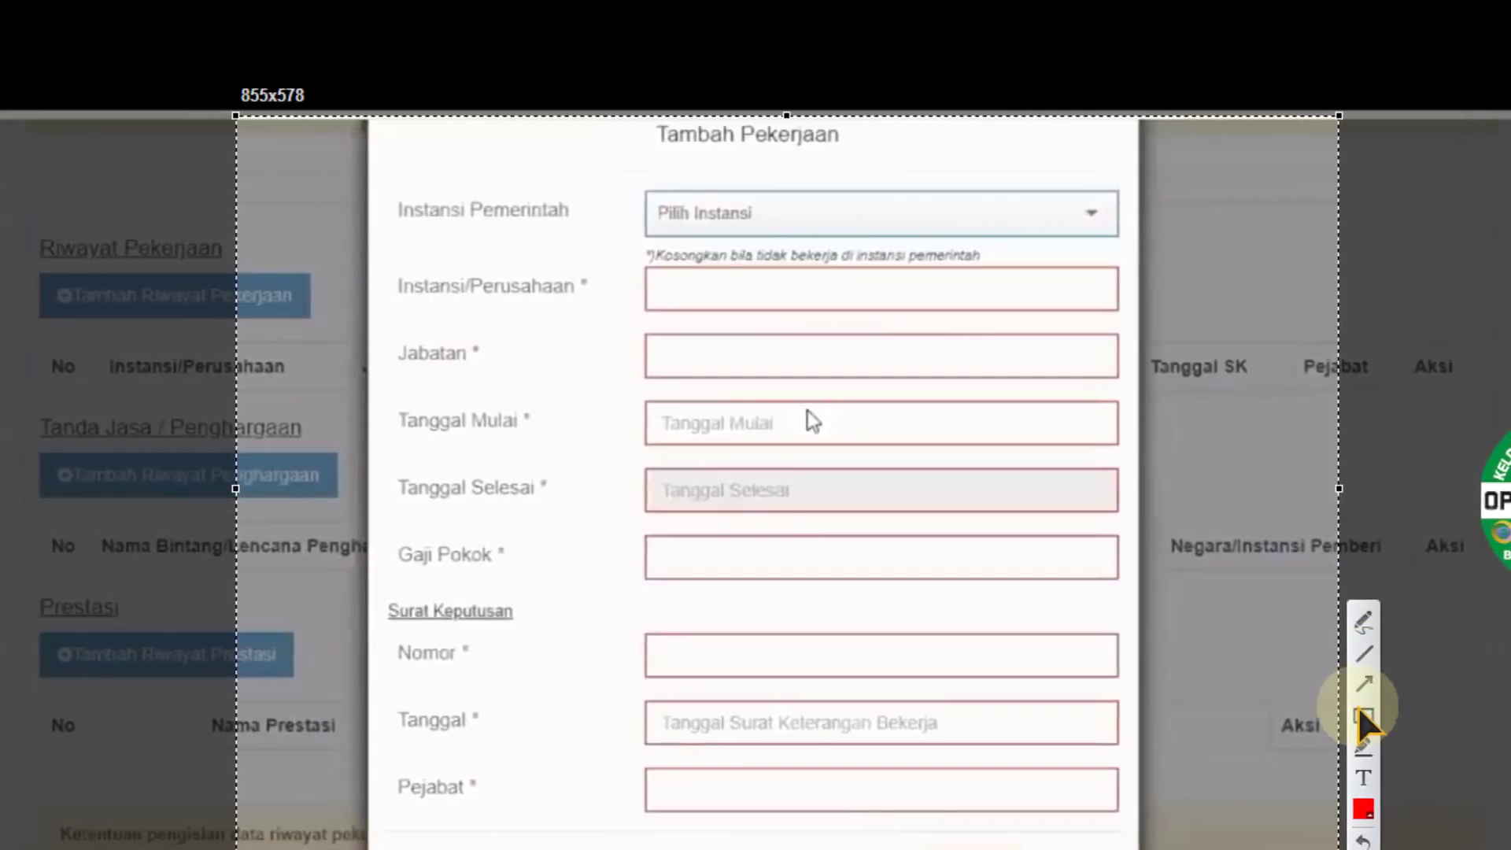
click(1360, 710)
mouse_move(589, 217)
mouse_down()
mouse_move(838, 329)
mouse_move(1107, 324)
mouse_up()
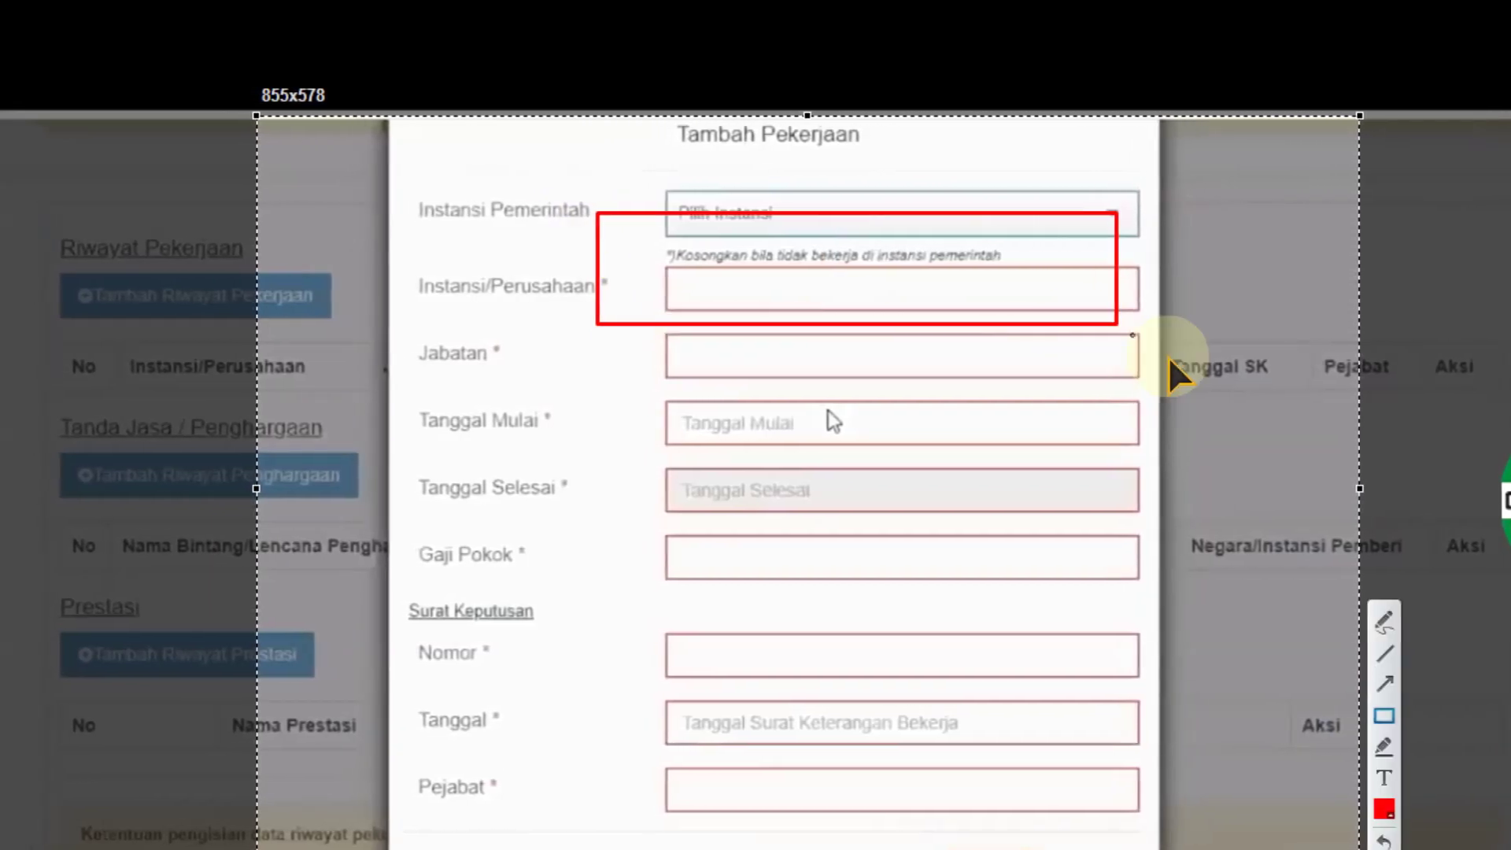
click(1384, 683)
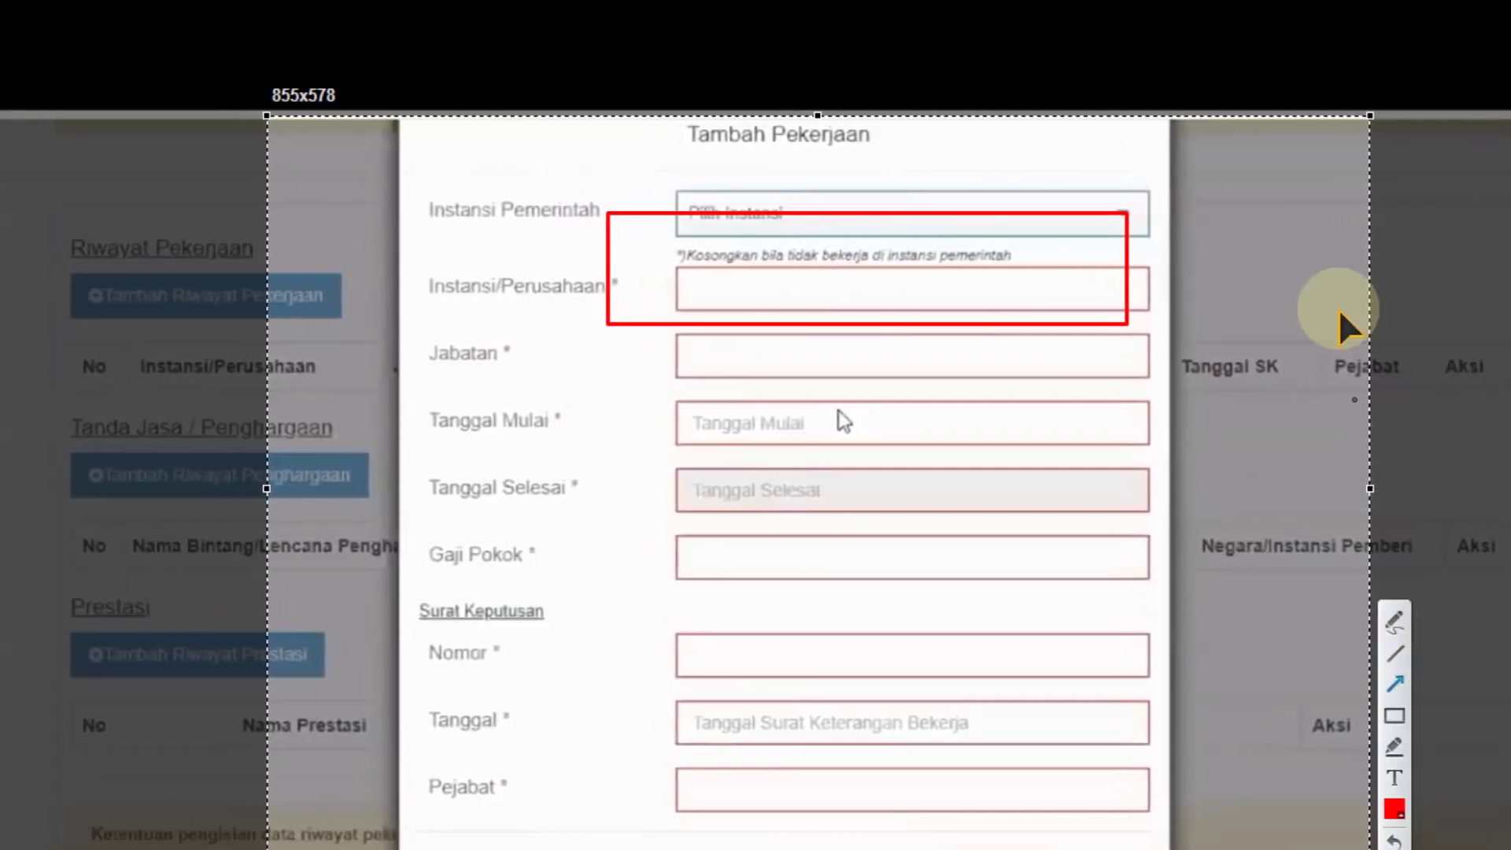
drag(1316, 189, 1200, 272)
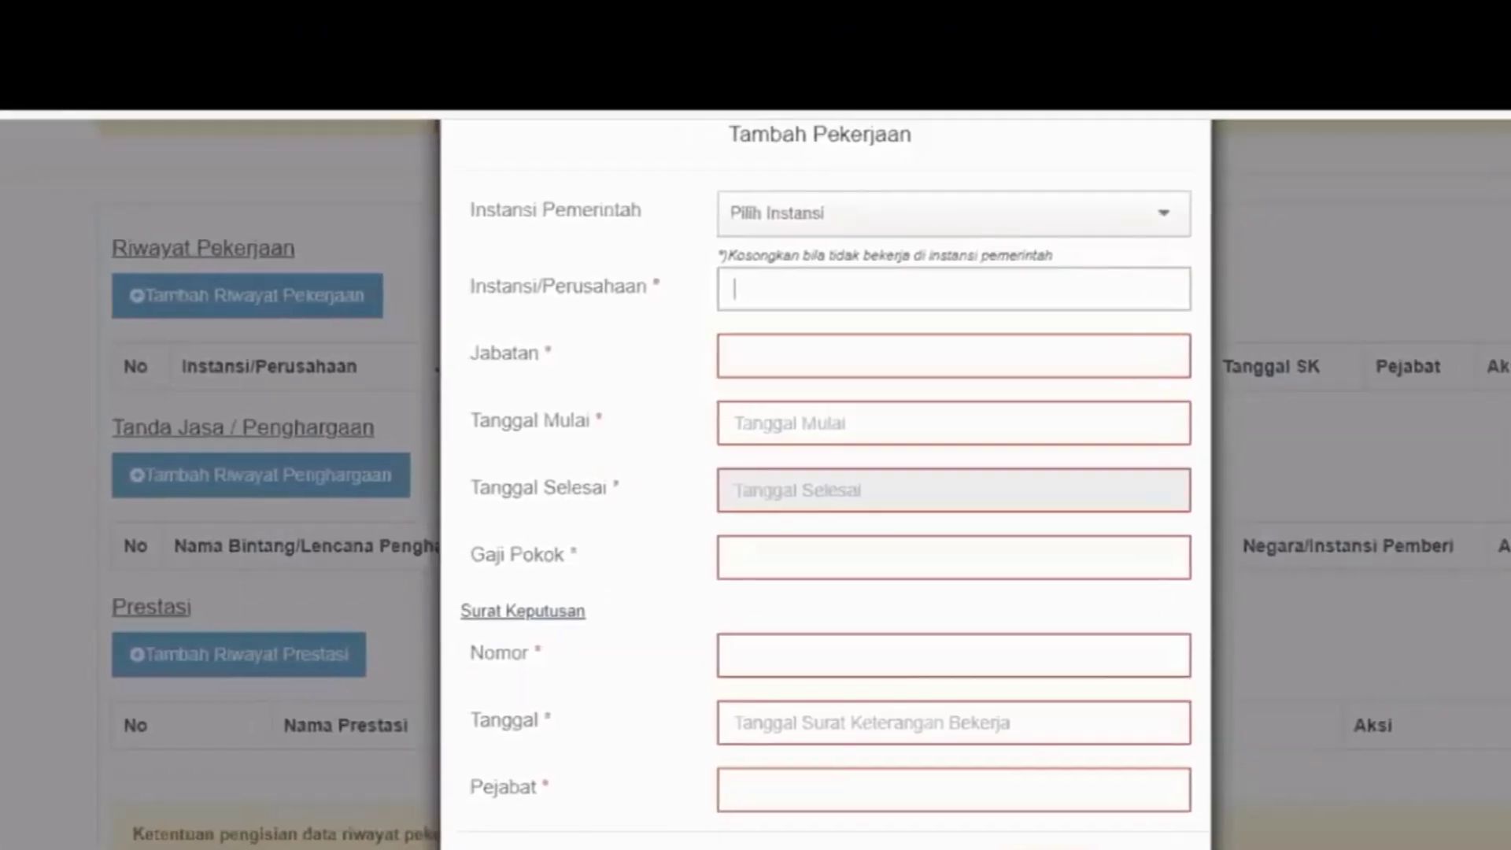
click(391, 475)
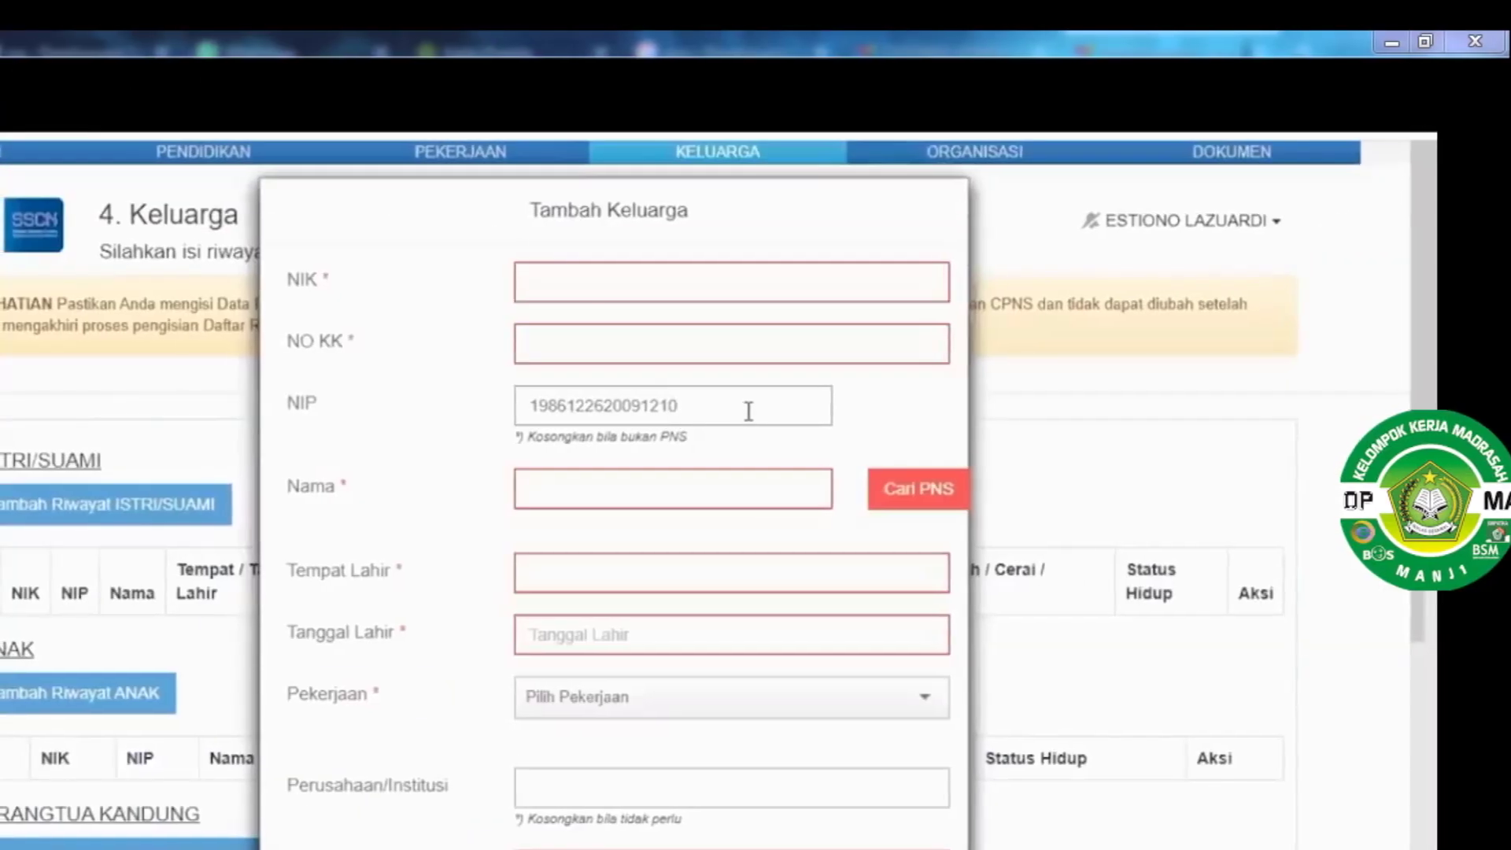
Enter the spouse's NIP and name, look them up via Cari PNS, then discard the entry
text(01)
key(Tab)
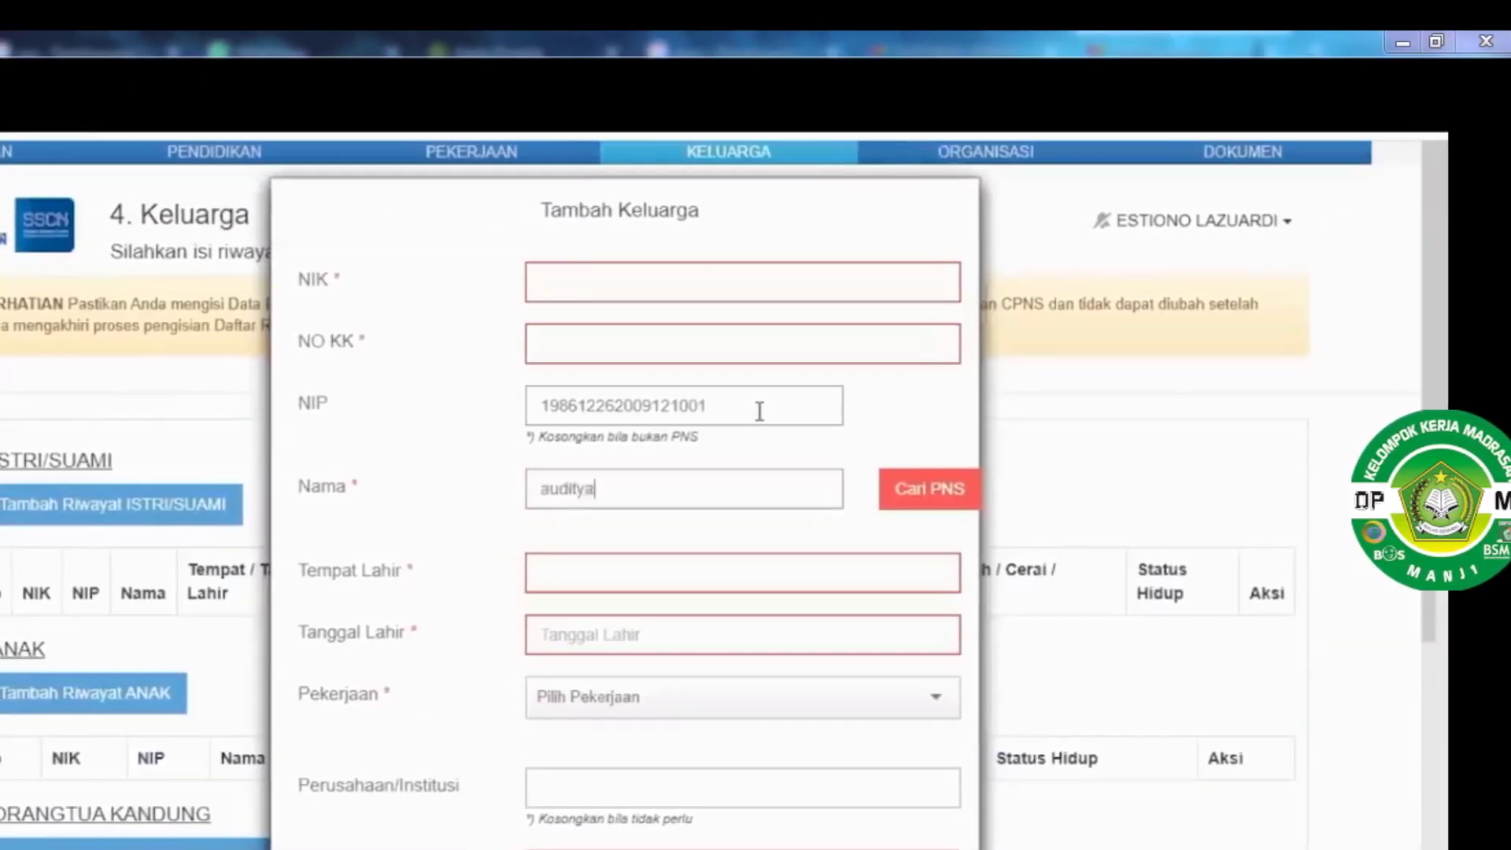
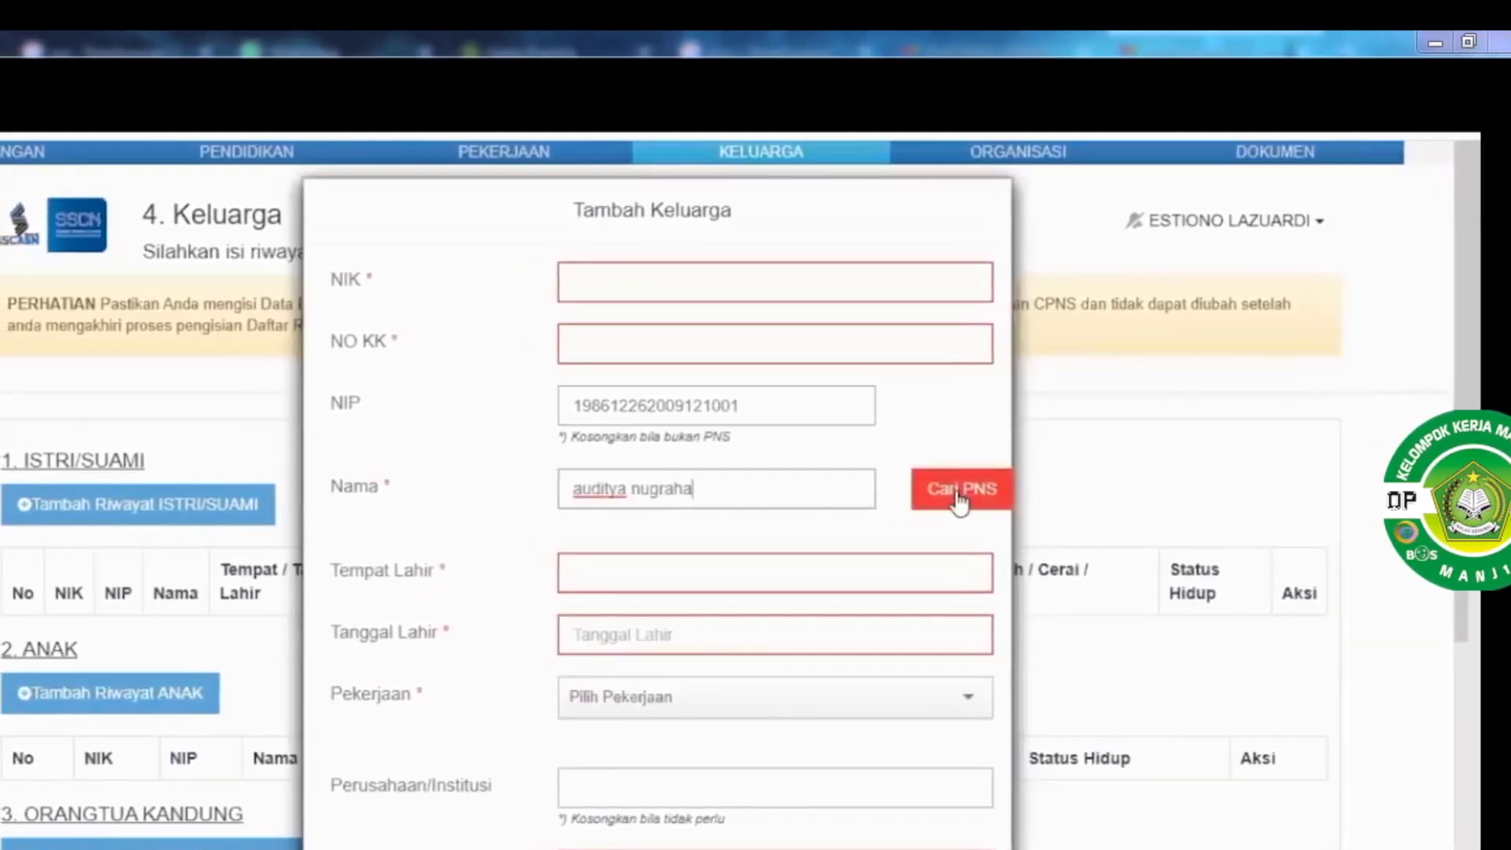
click(965, 501)
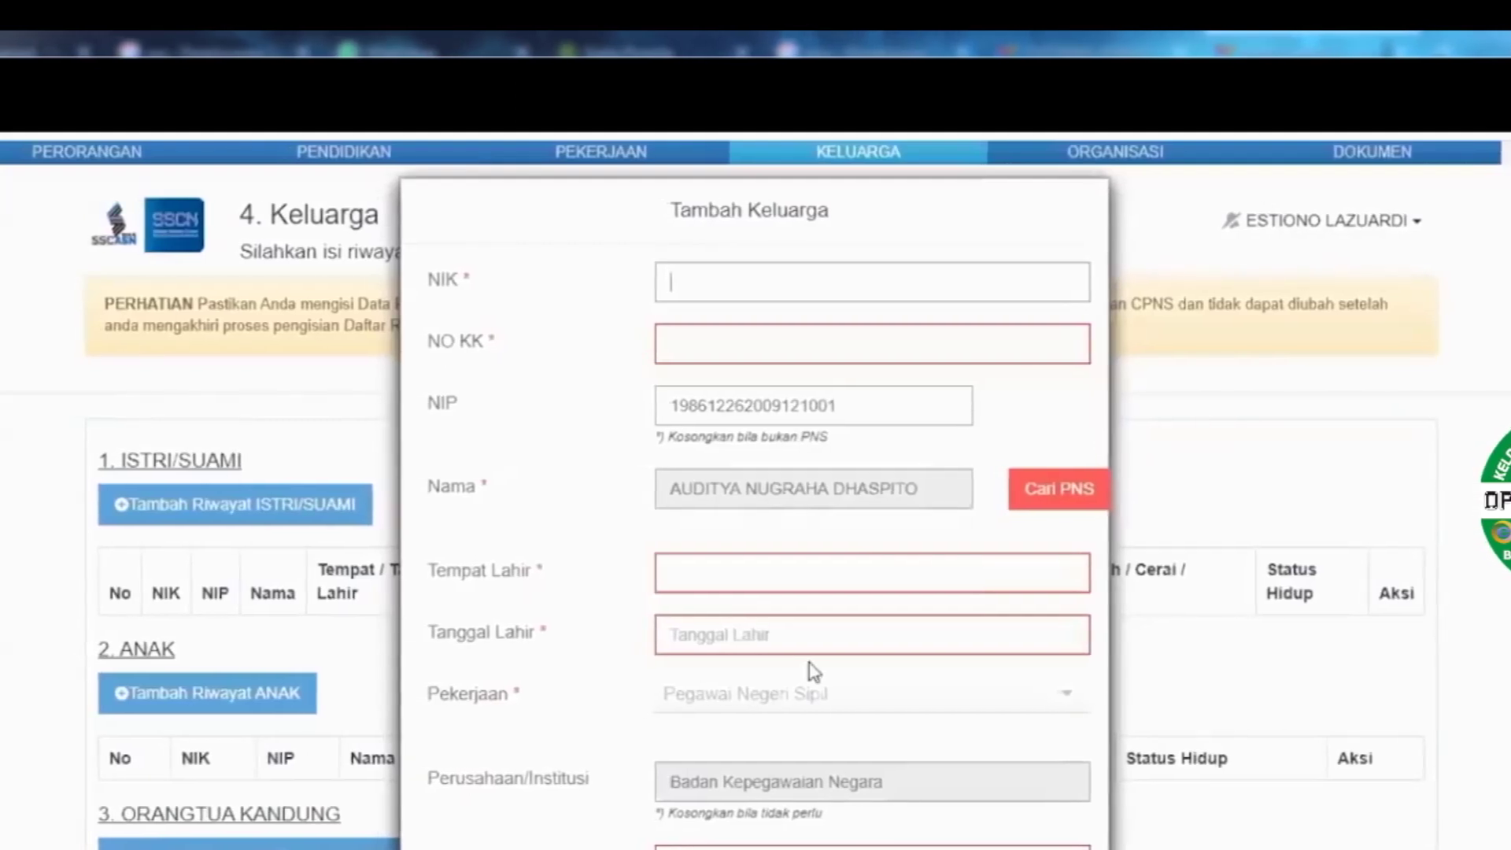
scroll(814, 671, down, 5)
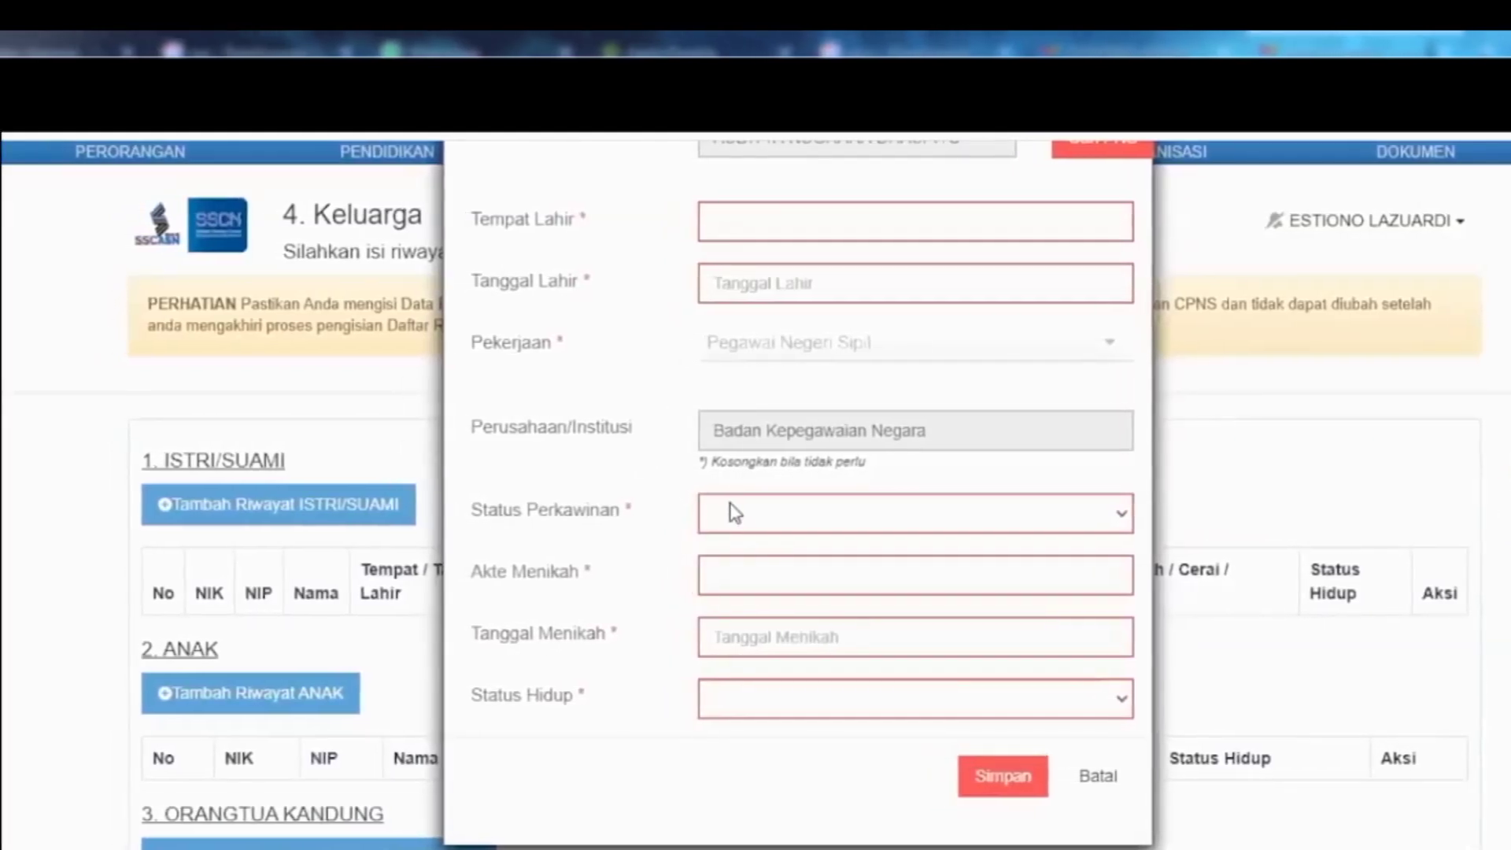
click(1108, 781)
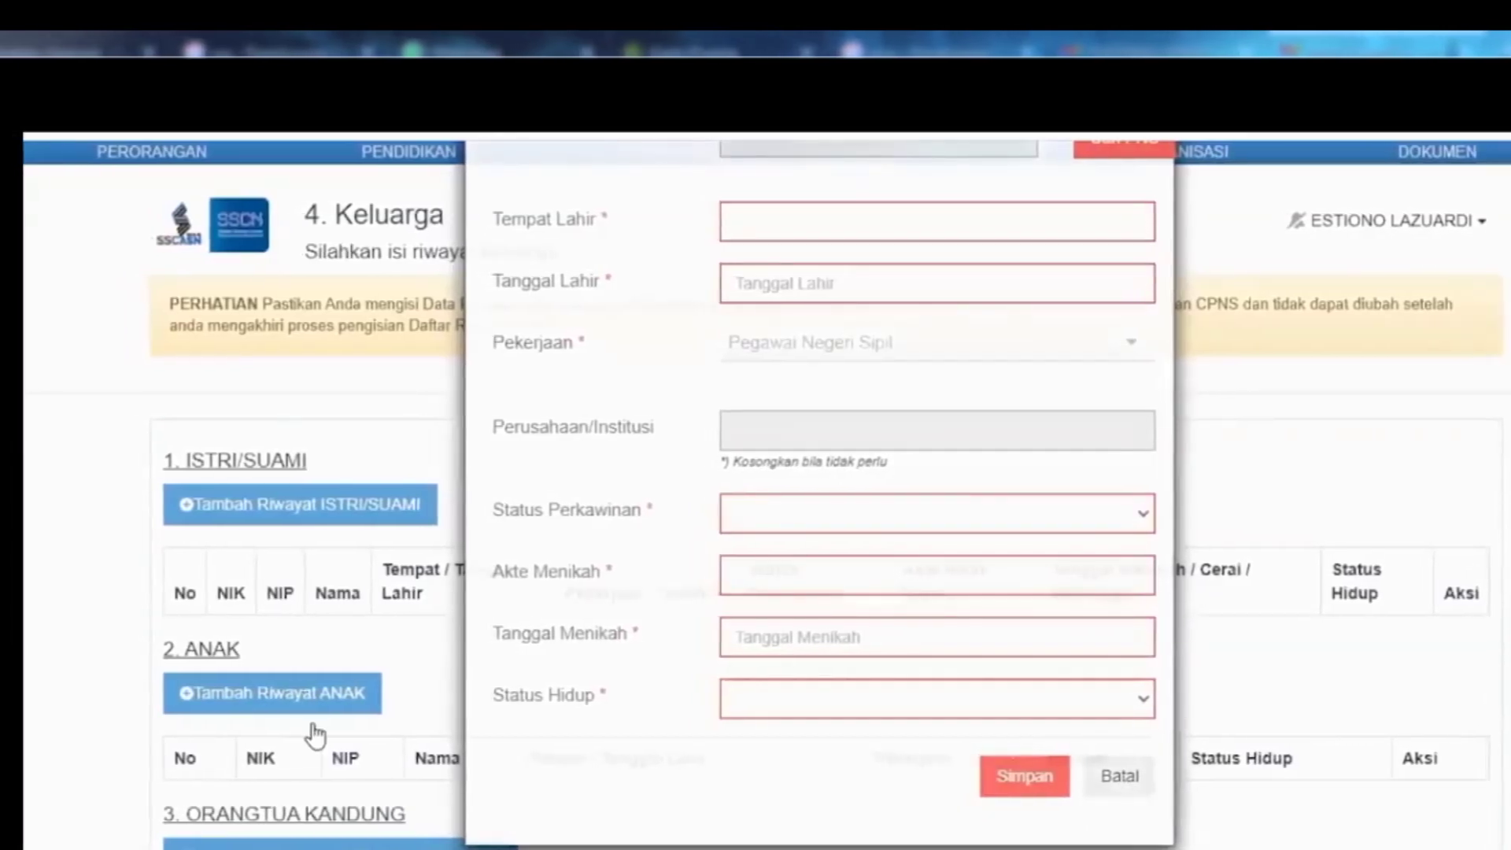
Start a new Tambah Keluarga entry for a parent-in-law
scroll(320, 724, down, 4)
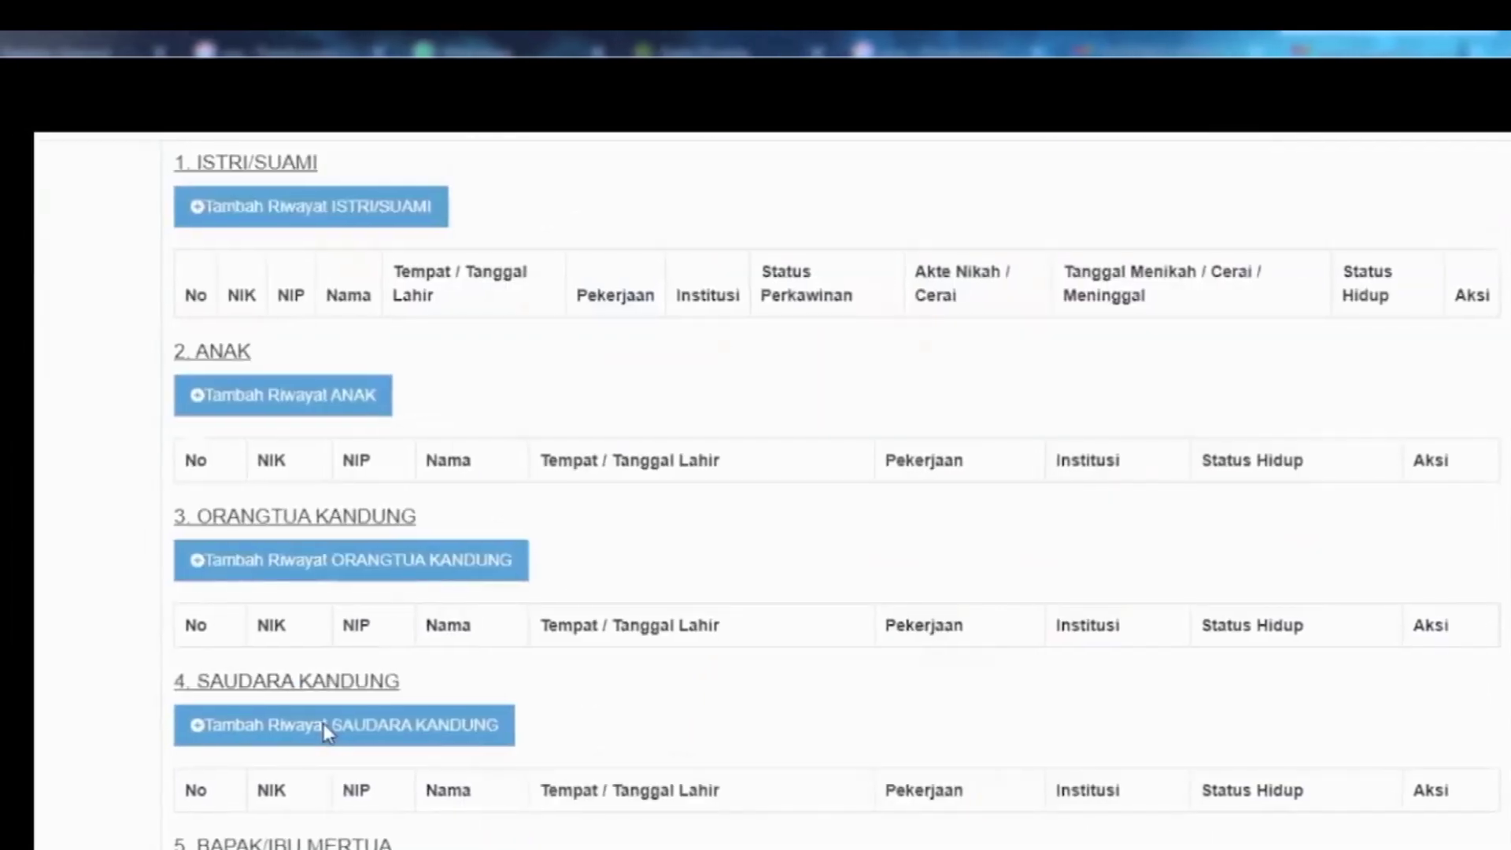
scroll(322, 724, down, 2)
click(329, 732)
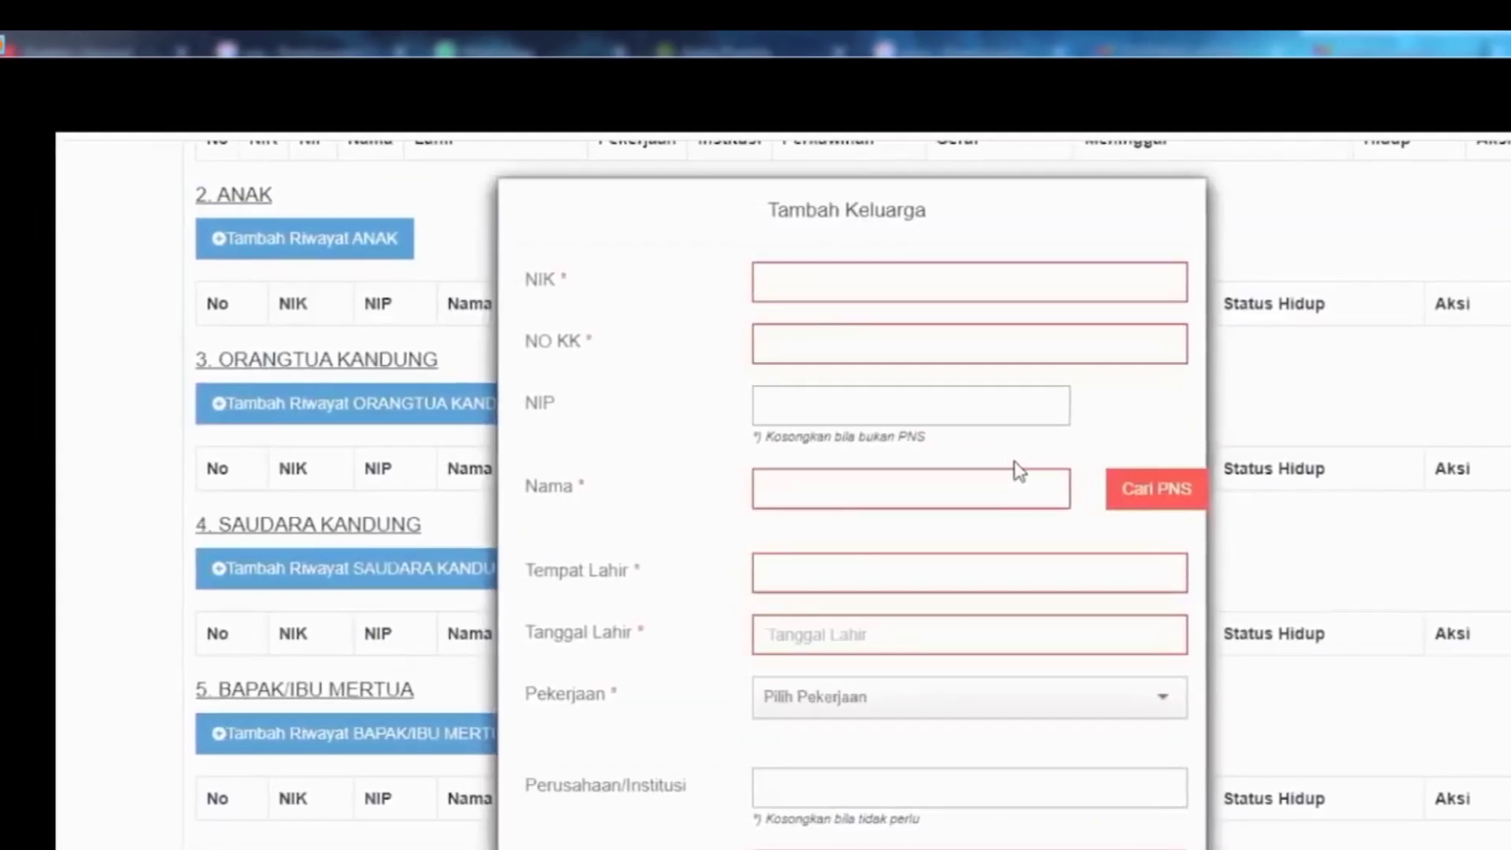
scroll(1181, 797, down, 3)
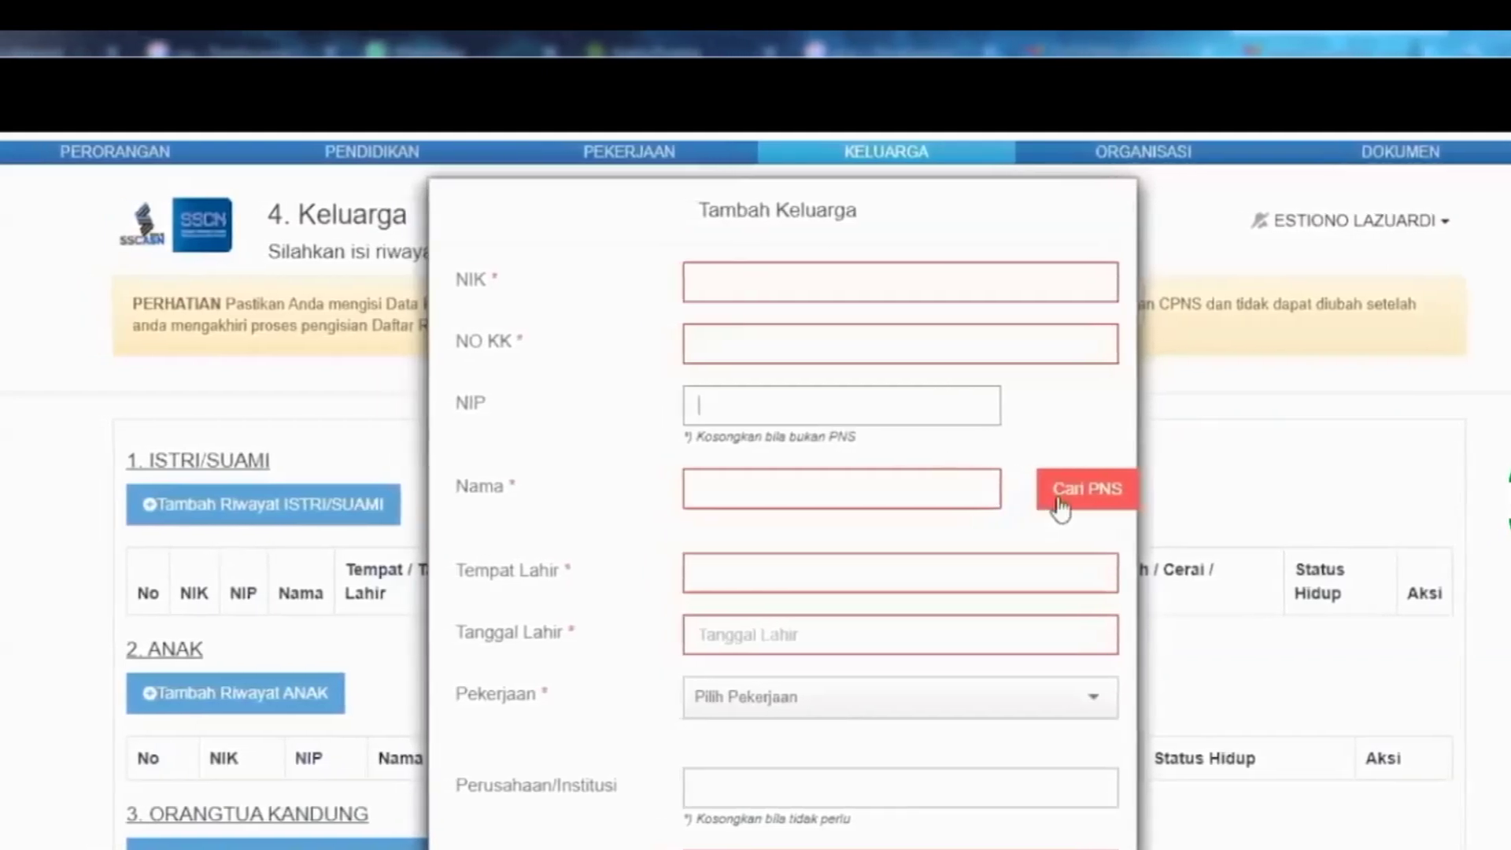
Enter the family member's NIP, correcting it and re-entering it
click(943, 411)
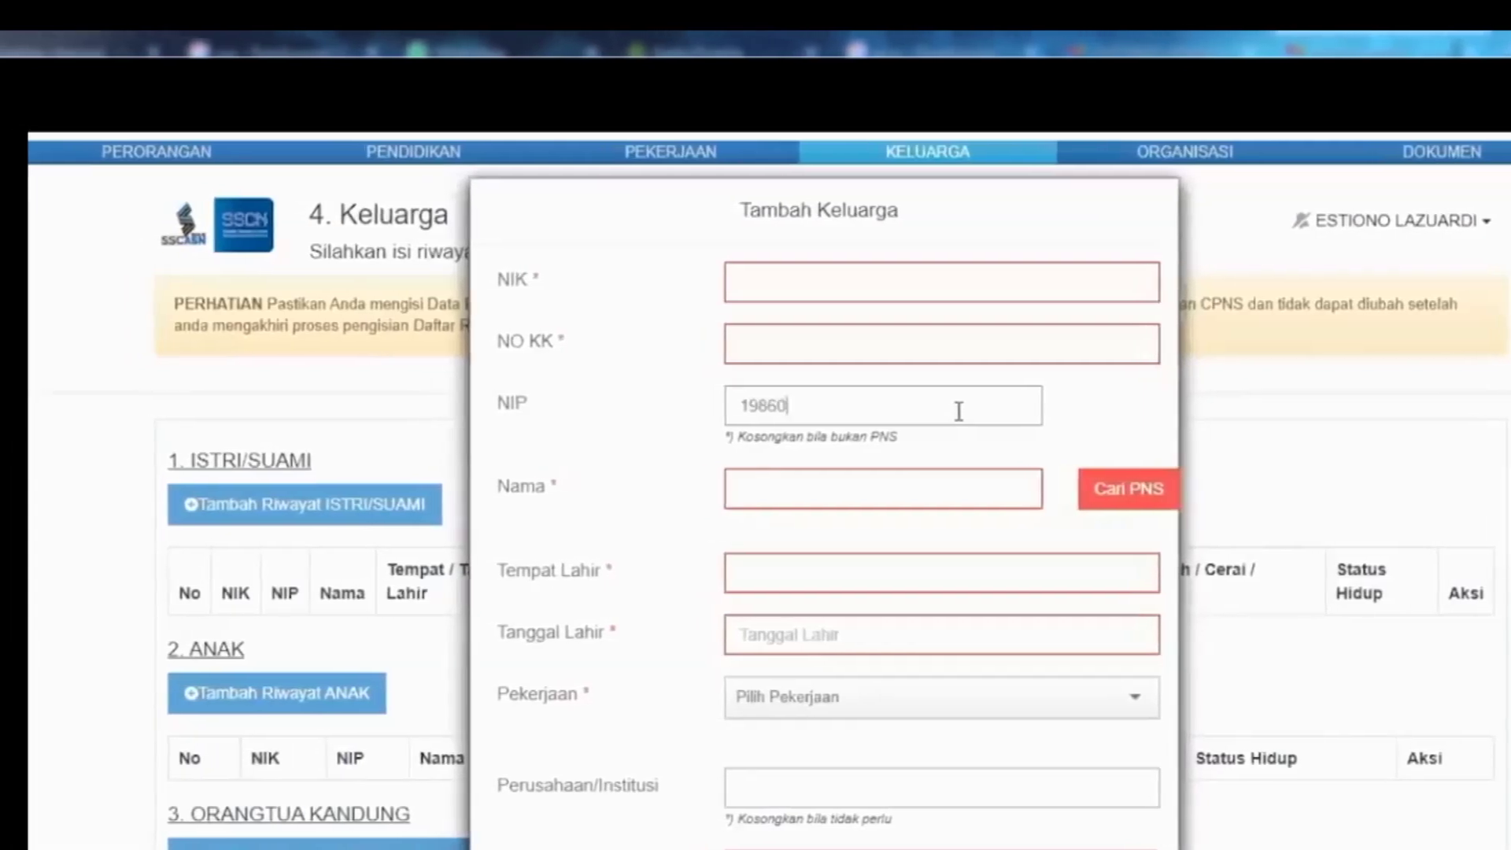
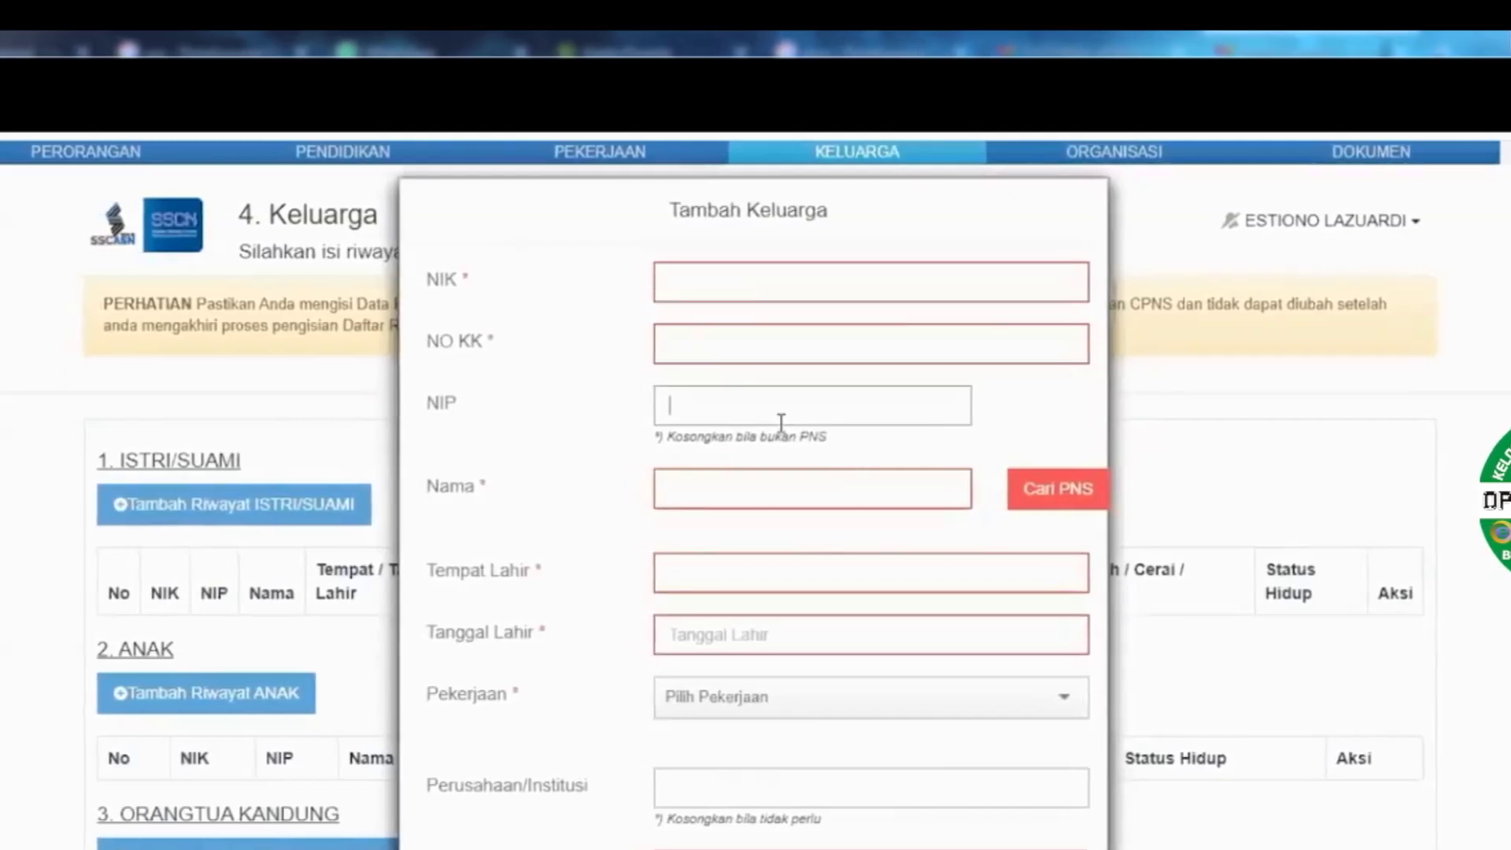
click(940, 393)
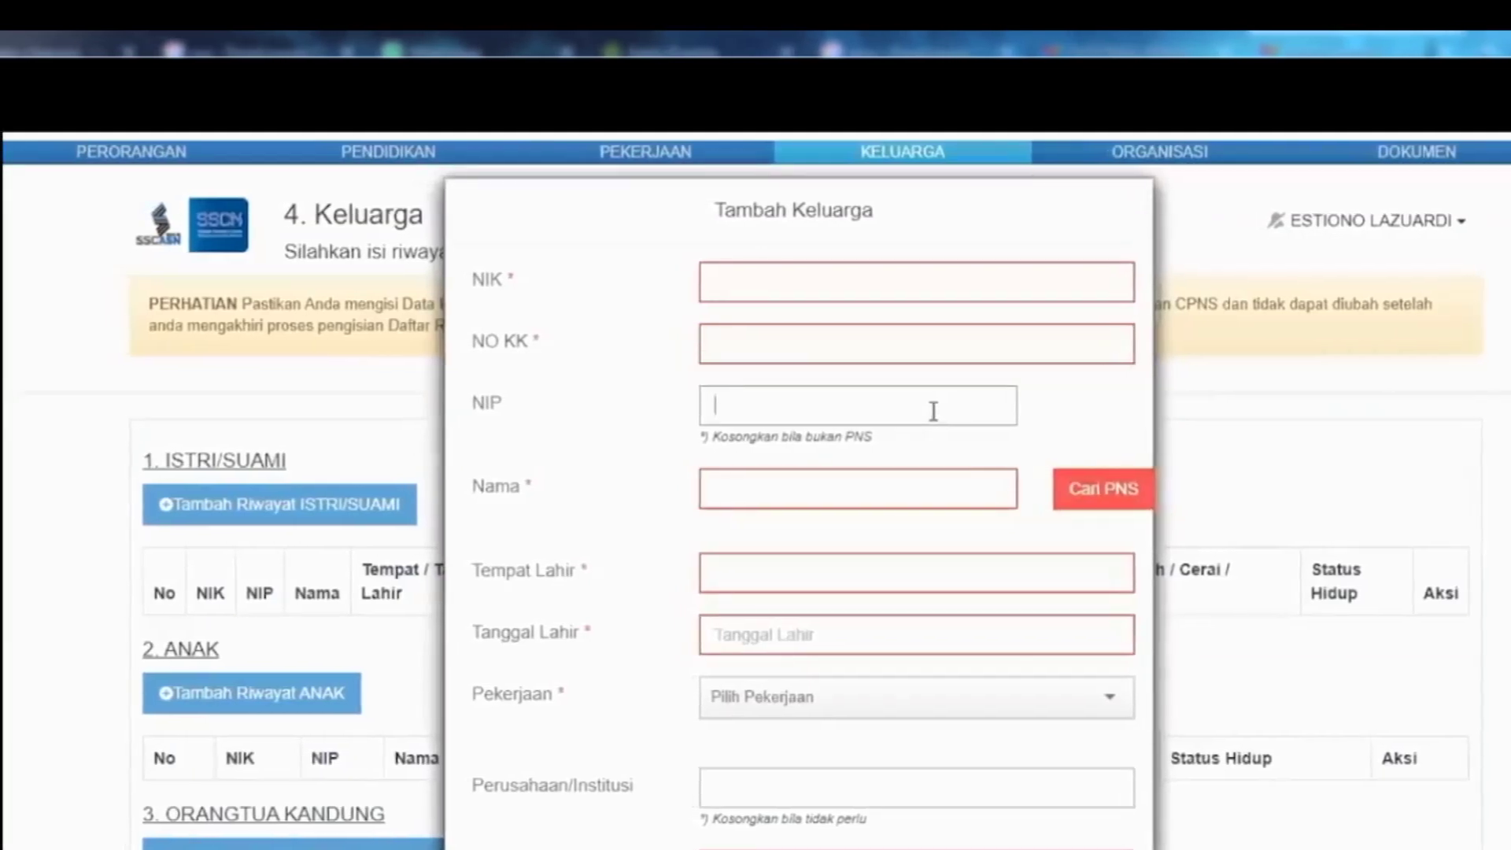
text(19860)
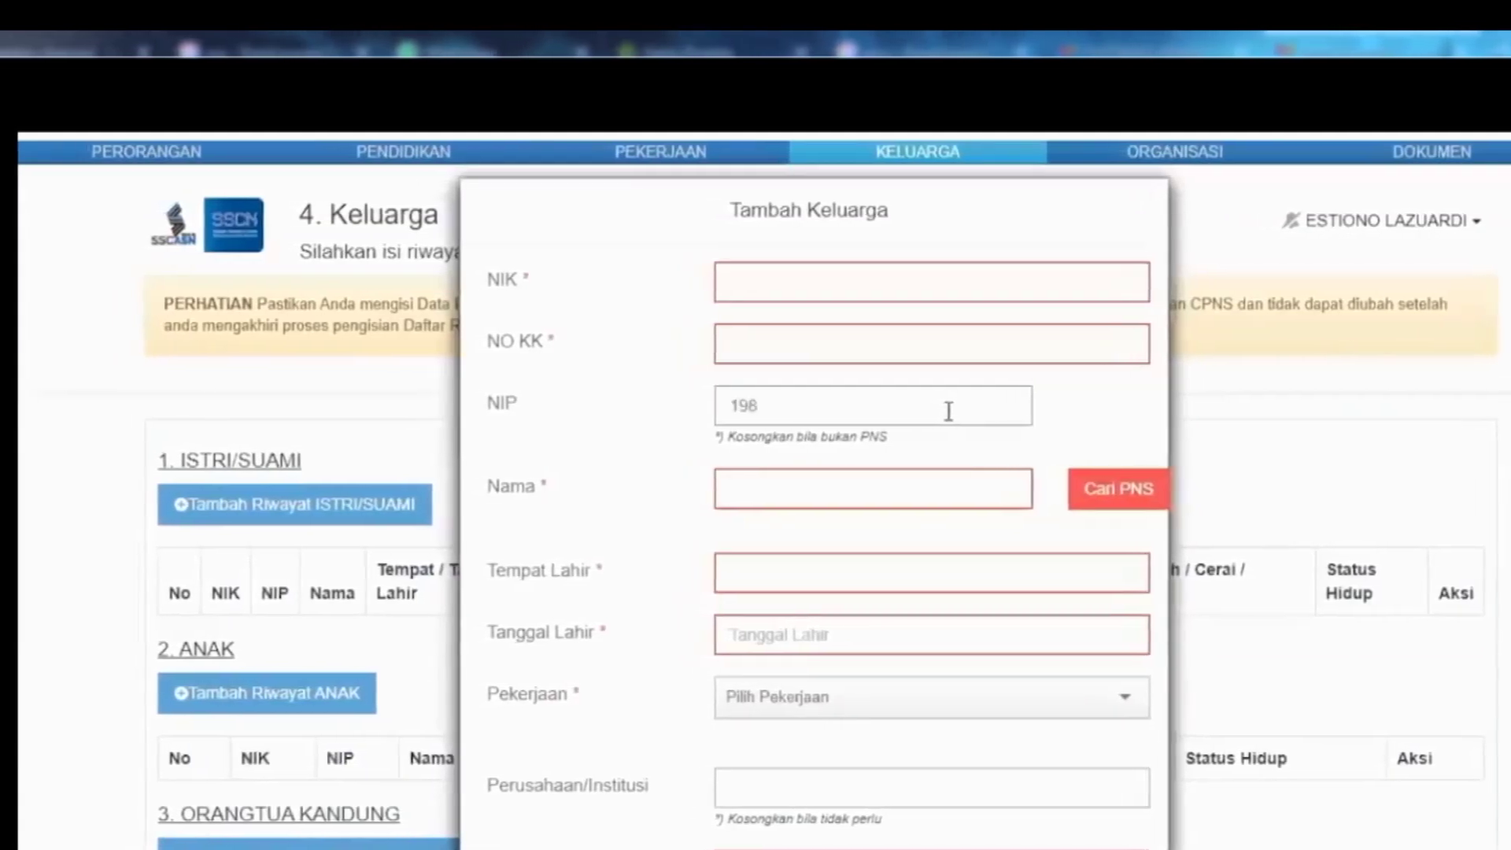
text(2)
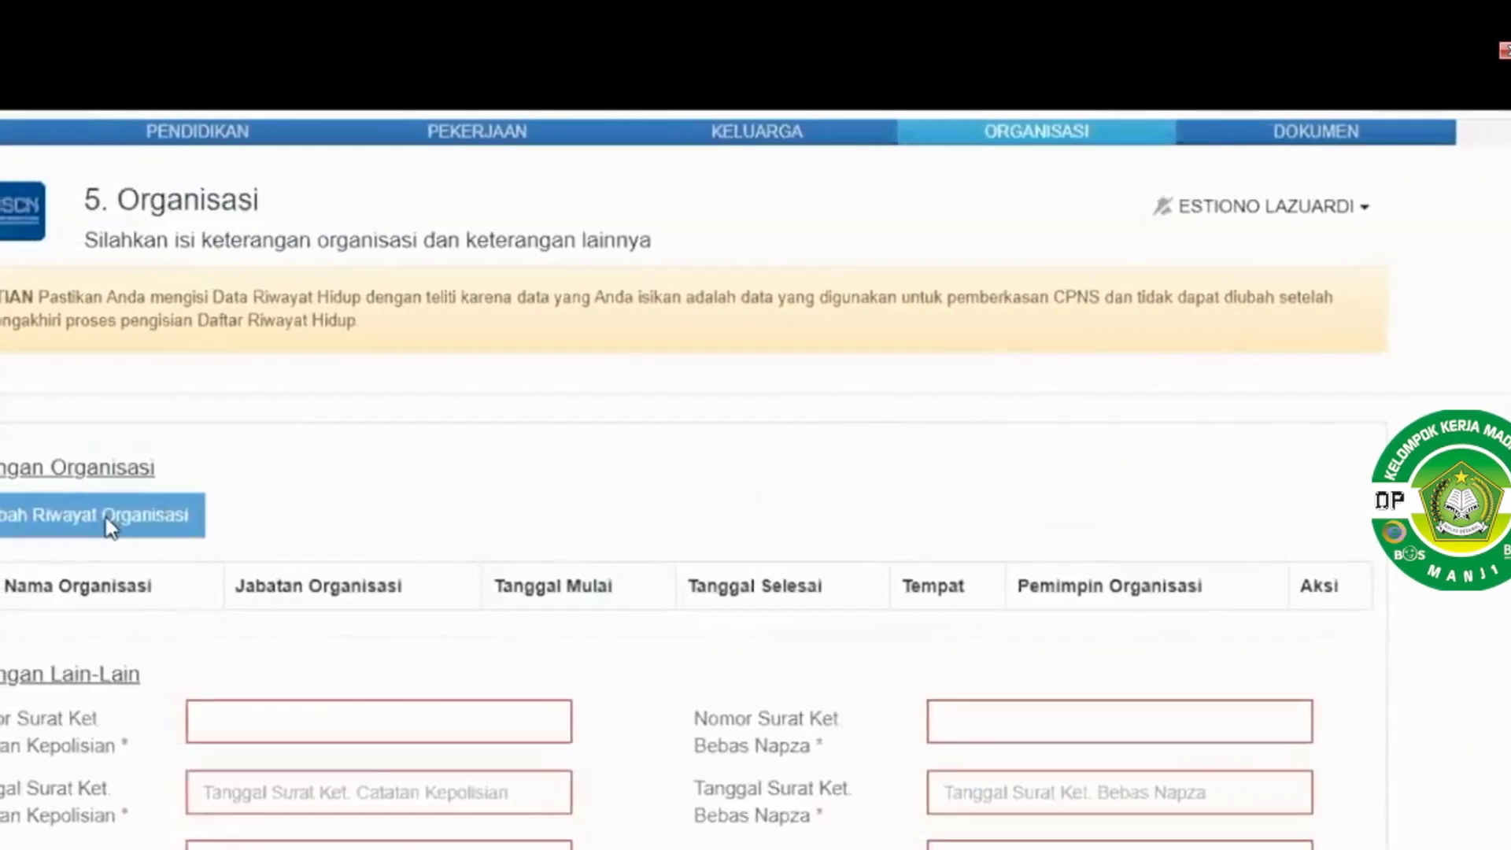
Open Tambah Riwayat Organisasi and review the Jenis Organisasi and Jabatan Organisasi options
click(157, 510)
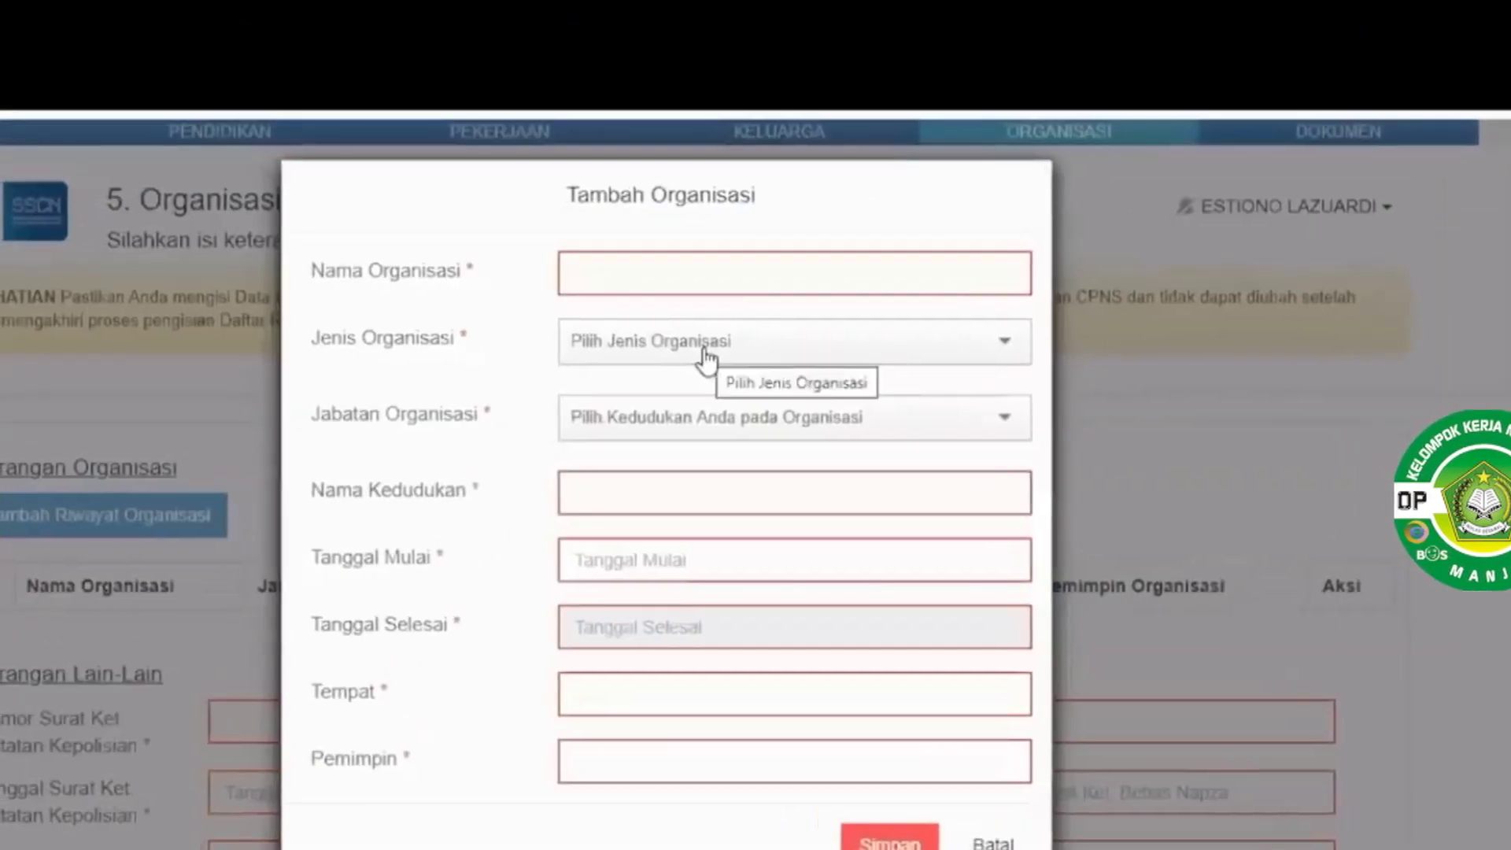
click(712, 358)
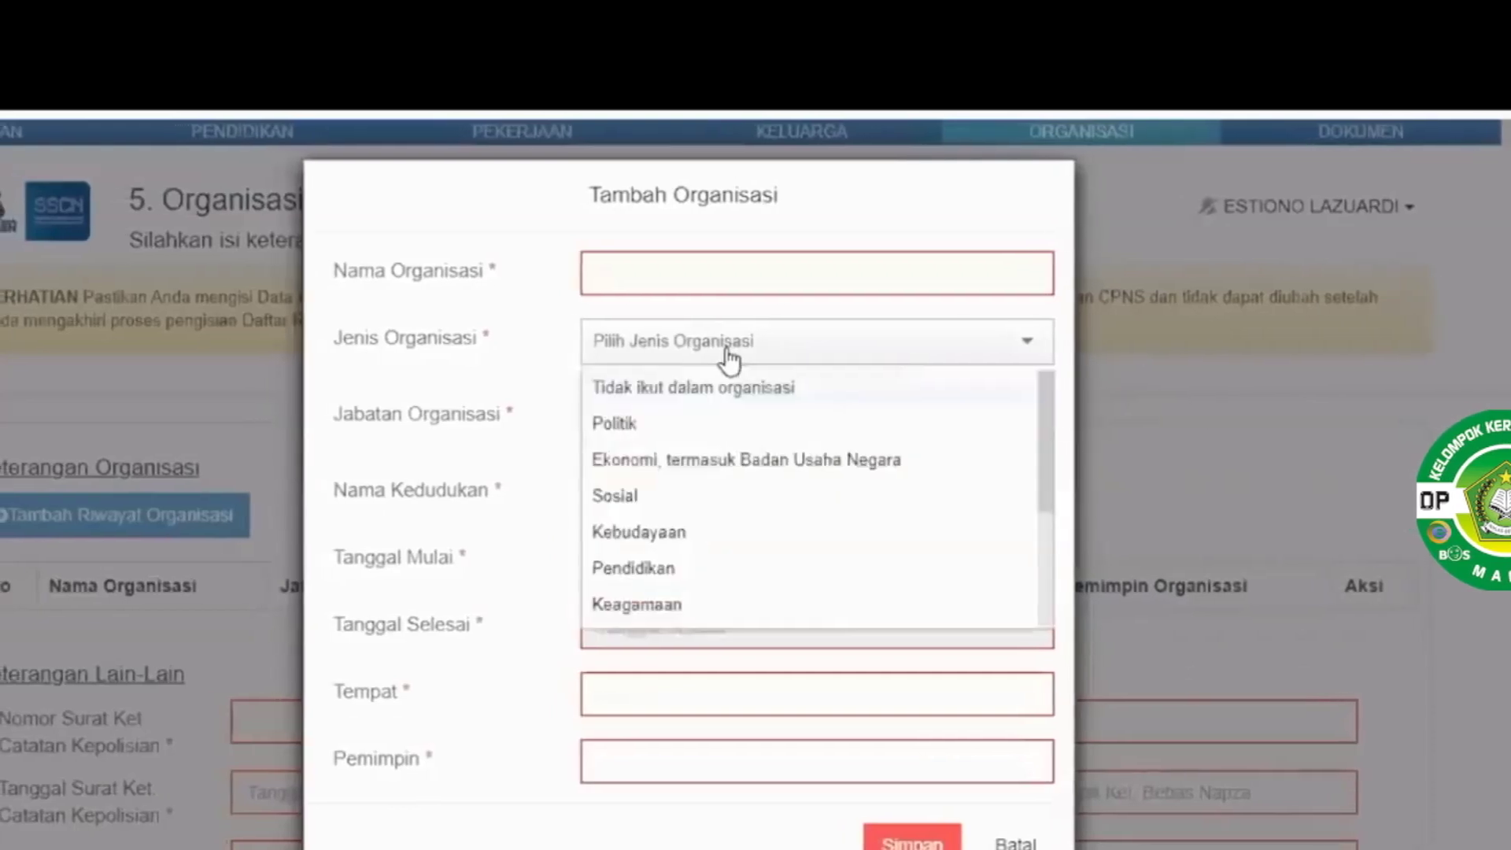
click(731, 425)
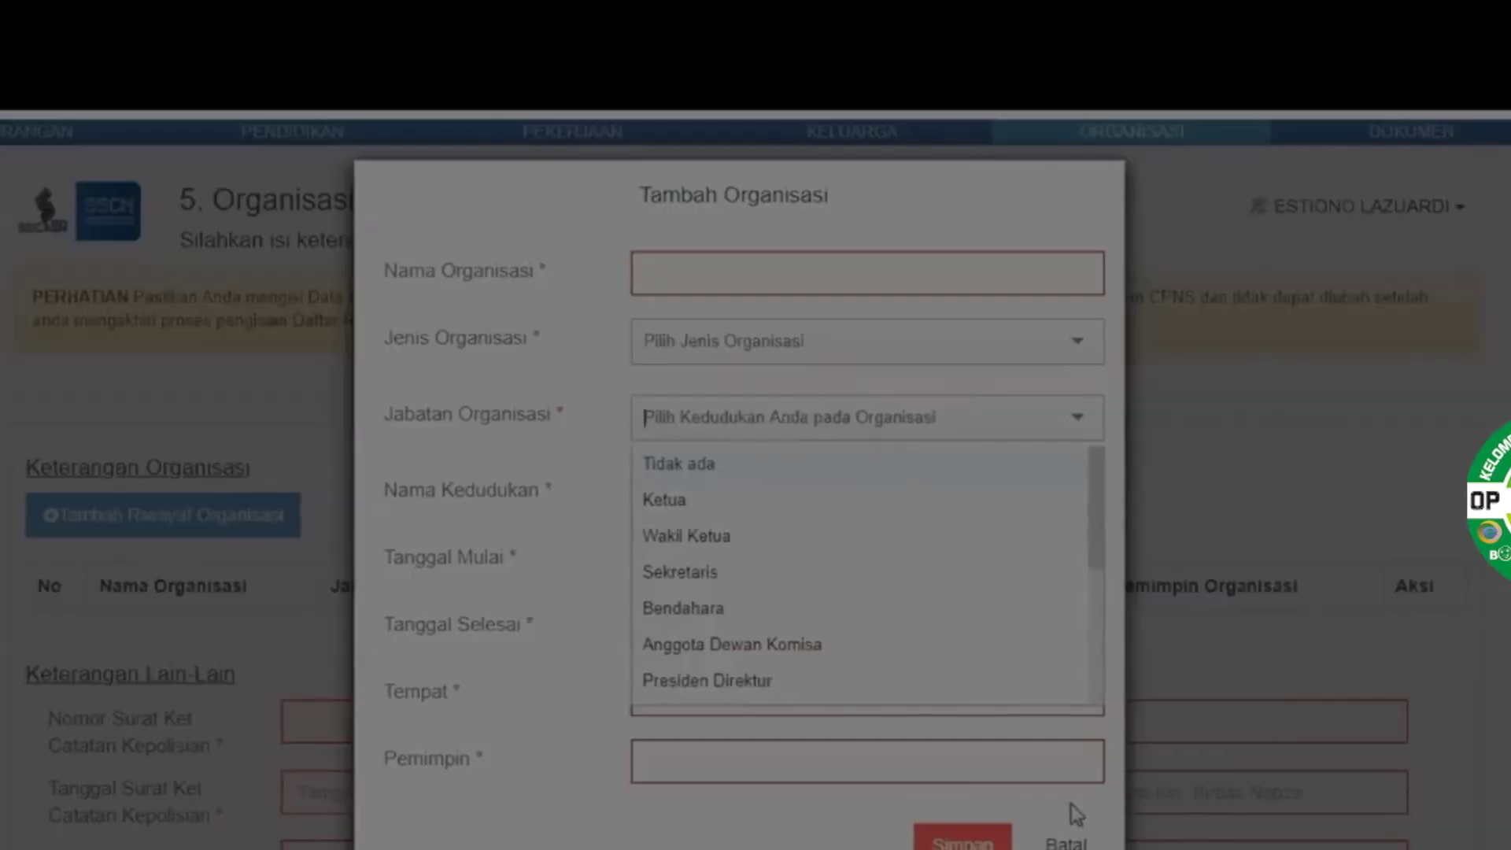
Draw a red annotation box around the organisation position choices
mouse_move(24, 120)
mouse_down()
mouse_move(944, 775)
mouse_move(1313, 842)
mouse_up()
click(1344, 711)
mouse_move(580, 210)
mouse_down()
mouse_move(880, 741)
mouse_move(1172, 735)
mouse_up()
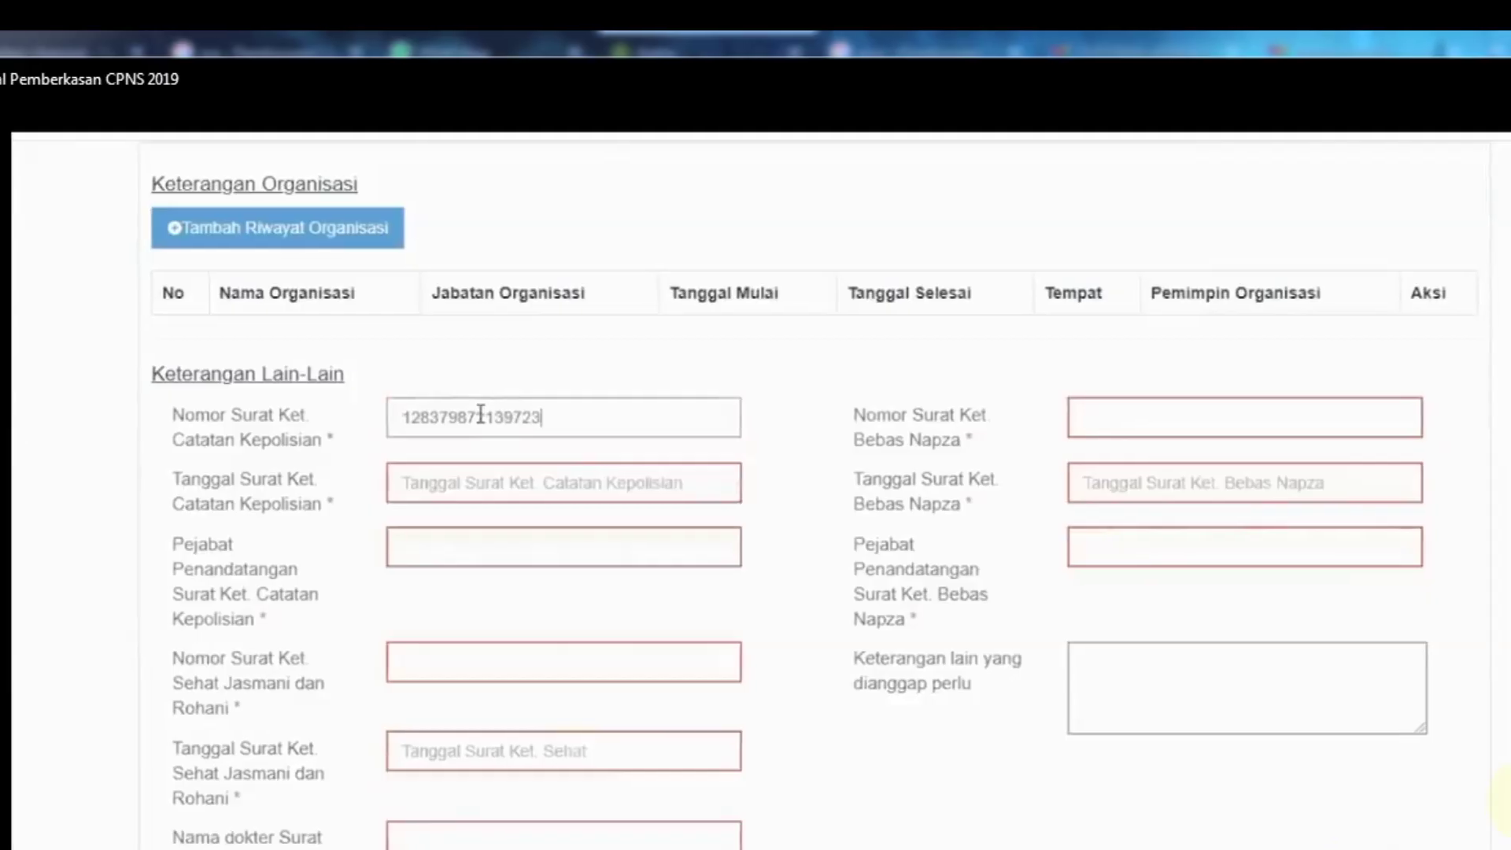
key(Tab)
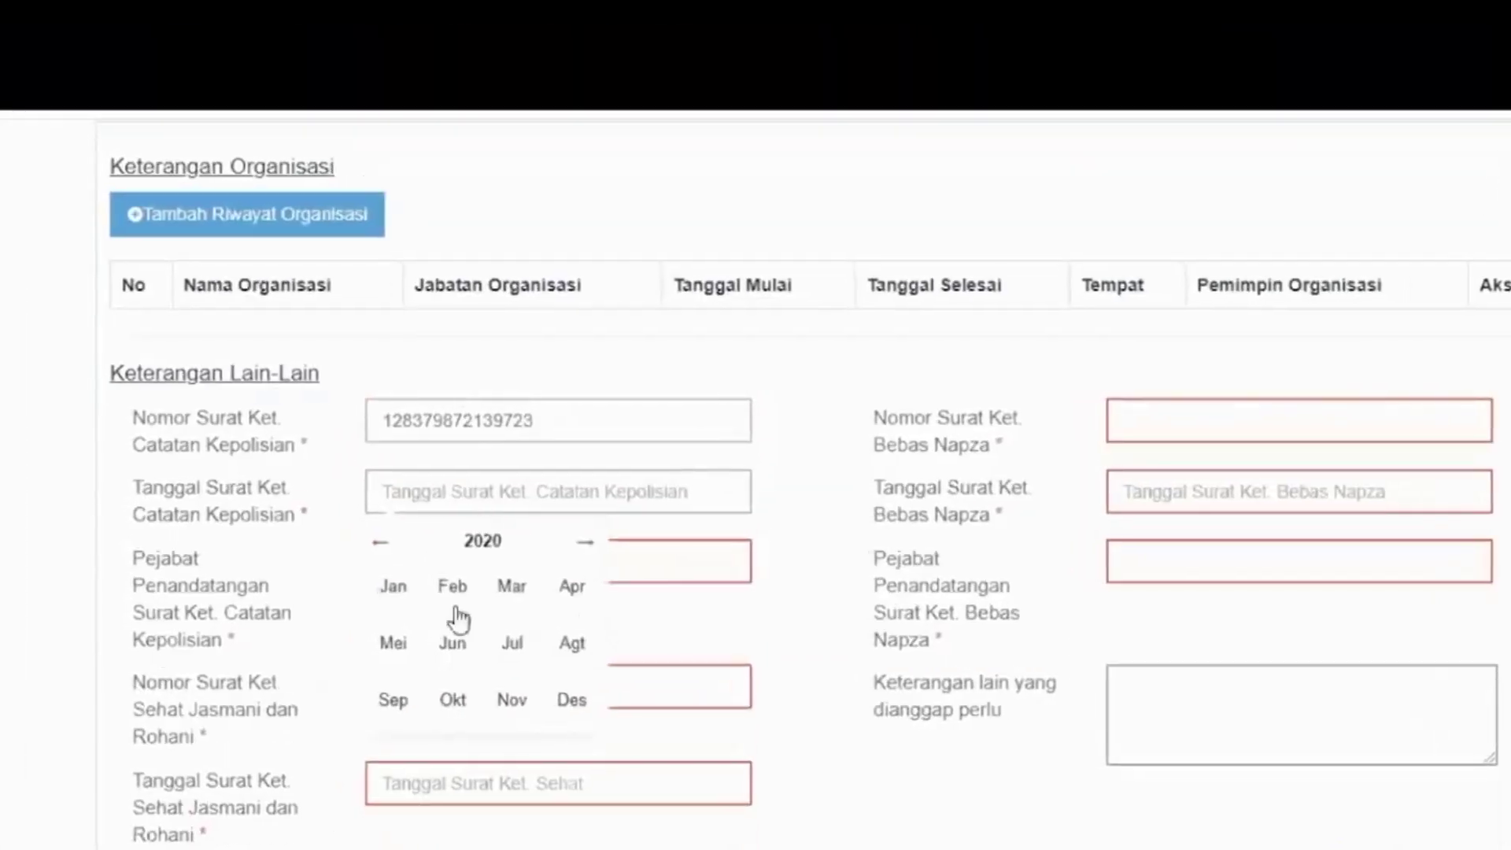
Set the police record letter date to 03-06-2020
click(453, 640)
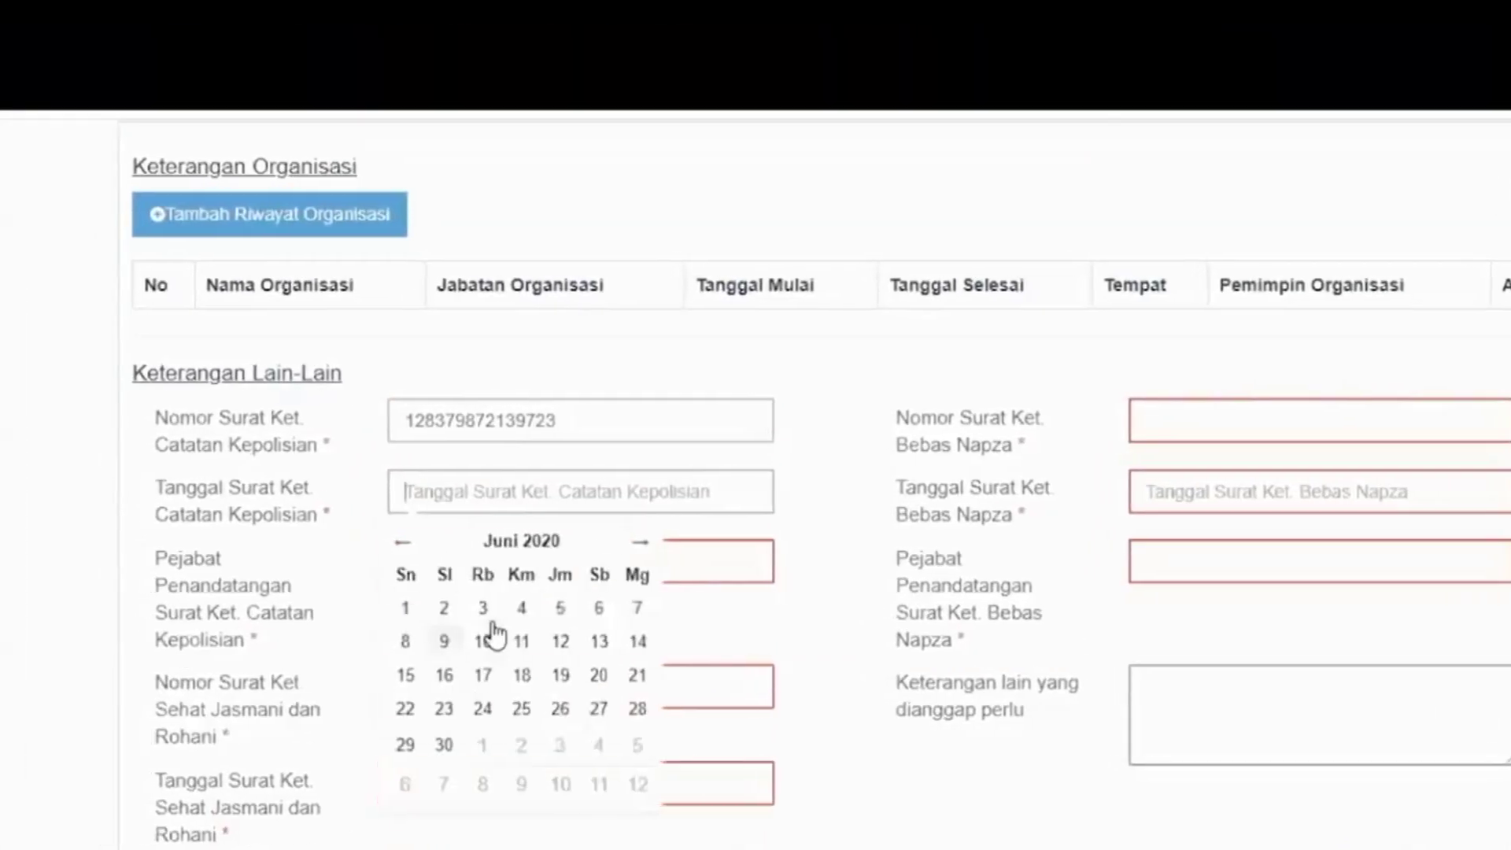
click(459, 608)
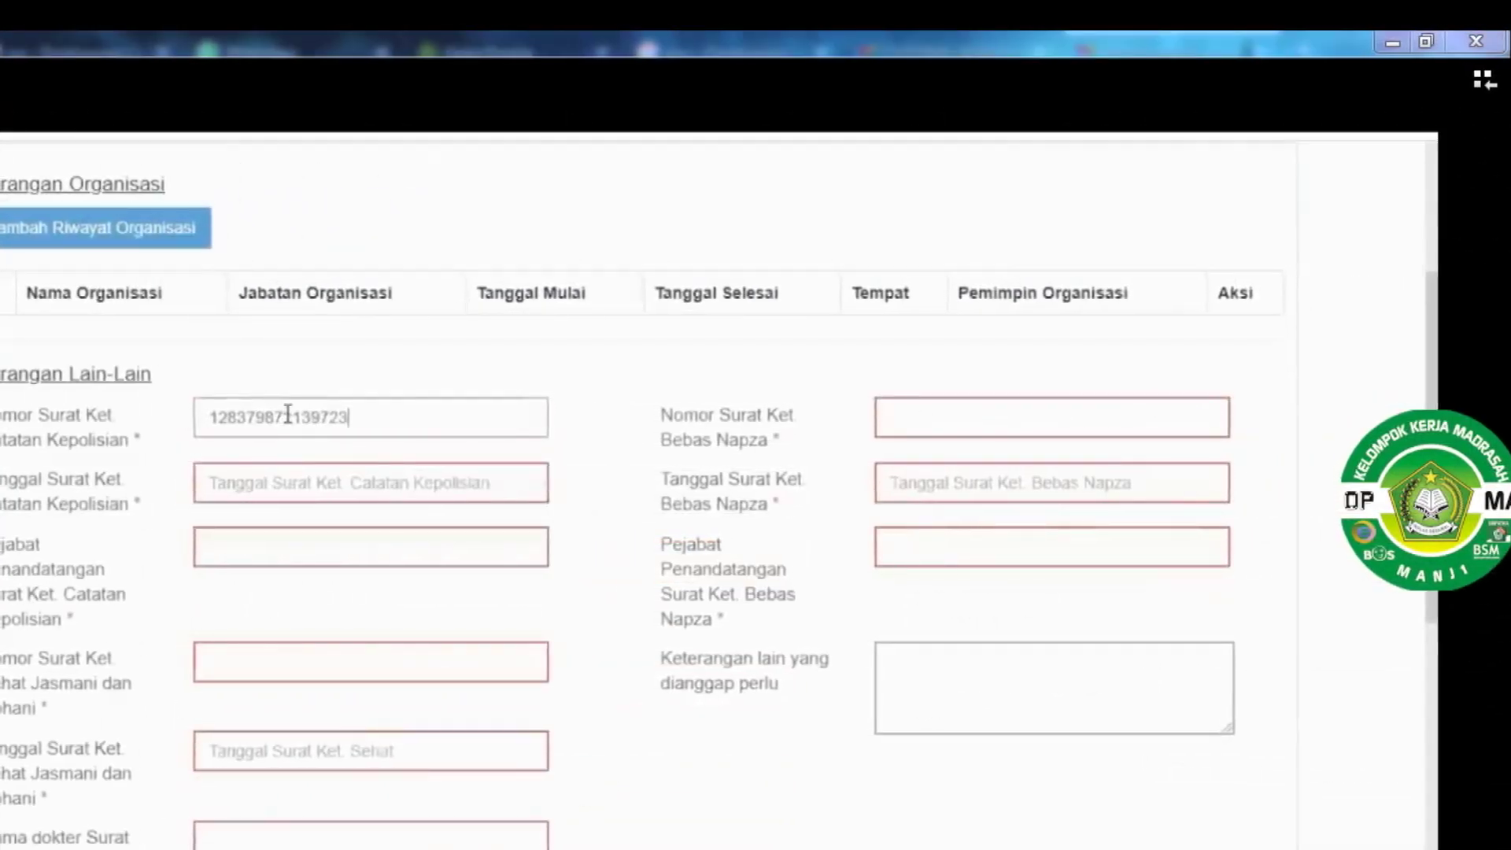
key(Tab)
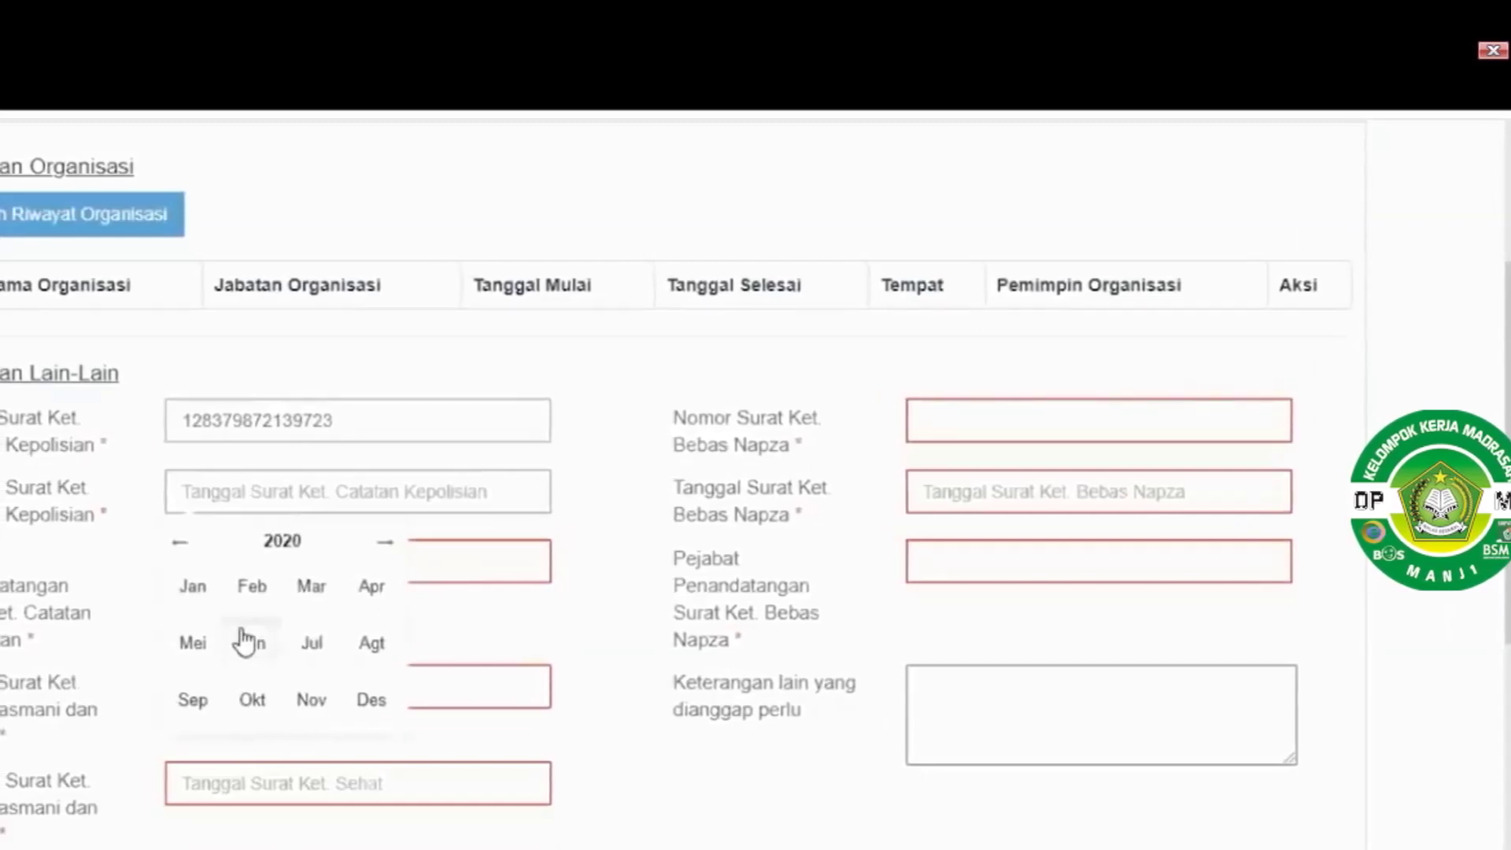
click(274, 625)
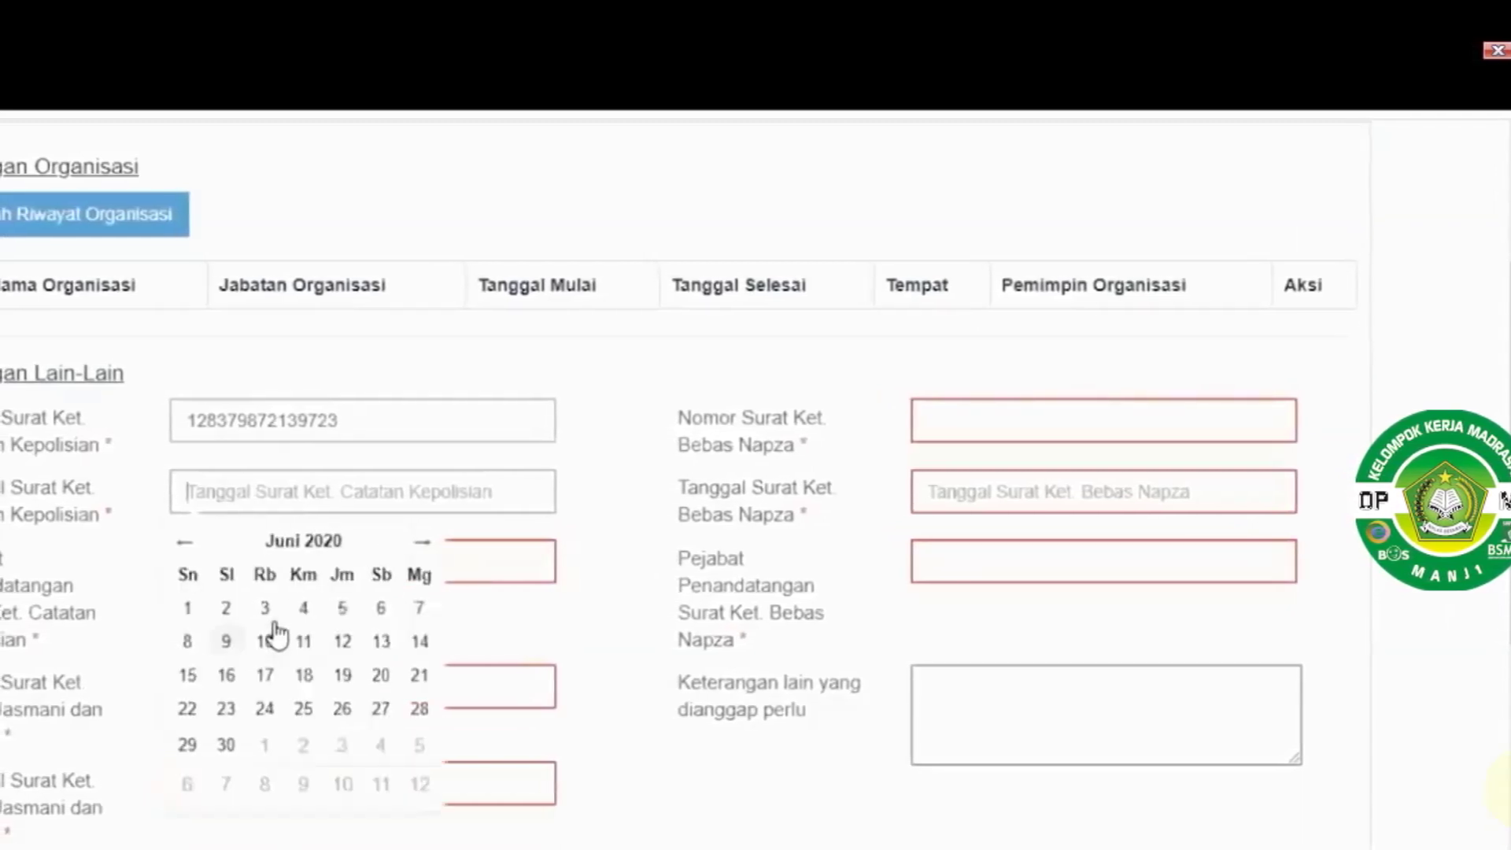
click(271, 608)
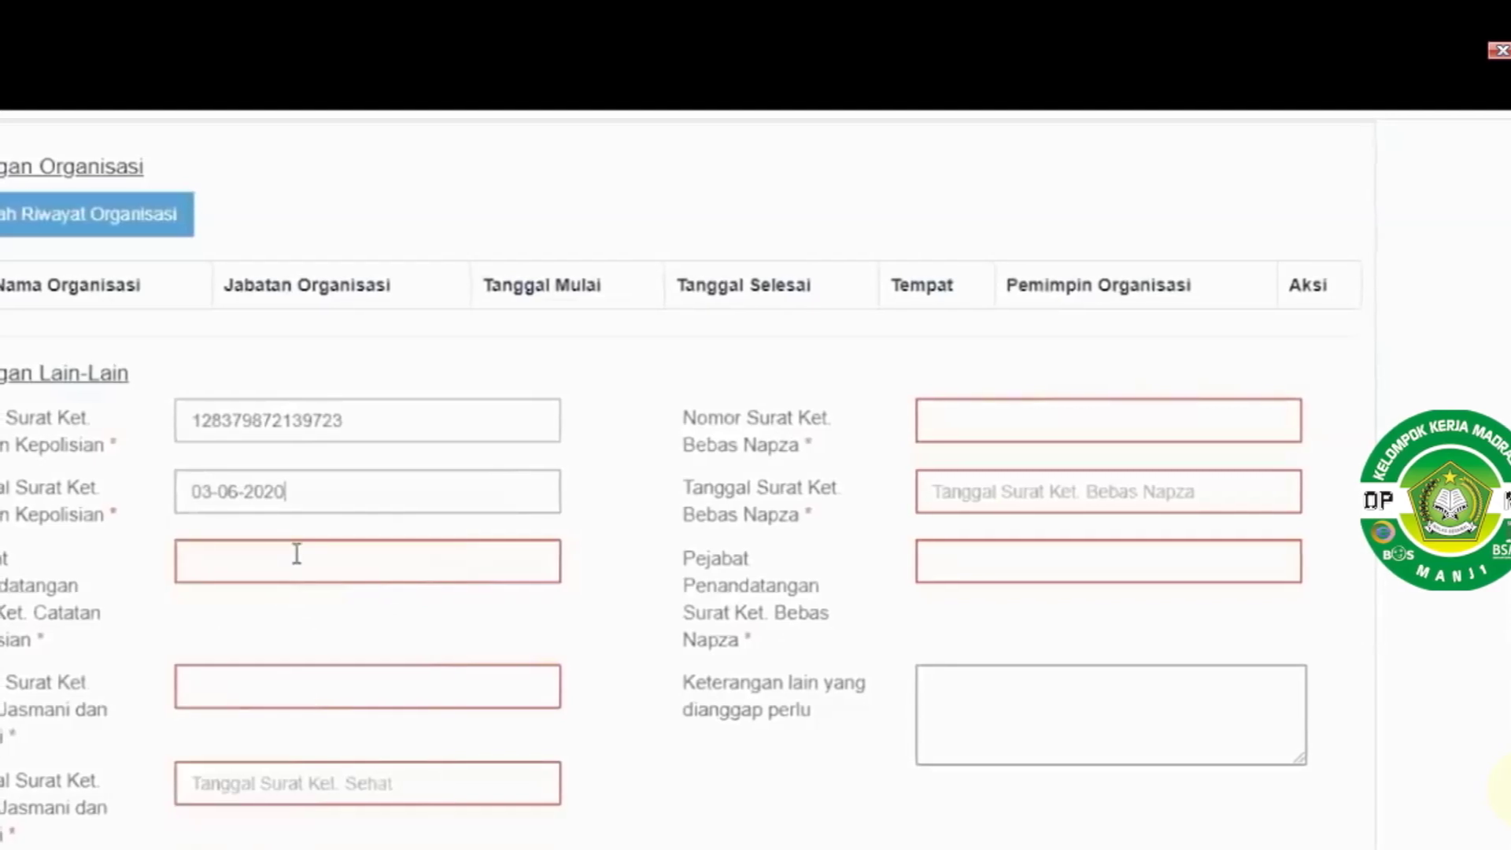
Fill in signing official 'pejabat' and the health certificate number, date 23-07-2020 and doctor
click(298, 554)
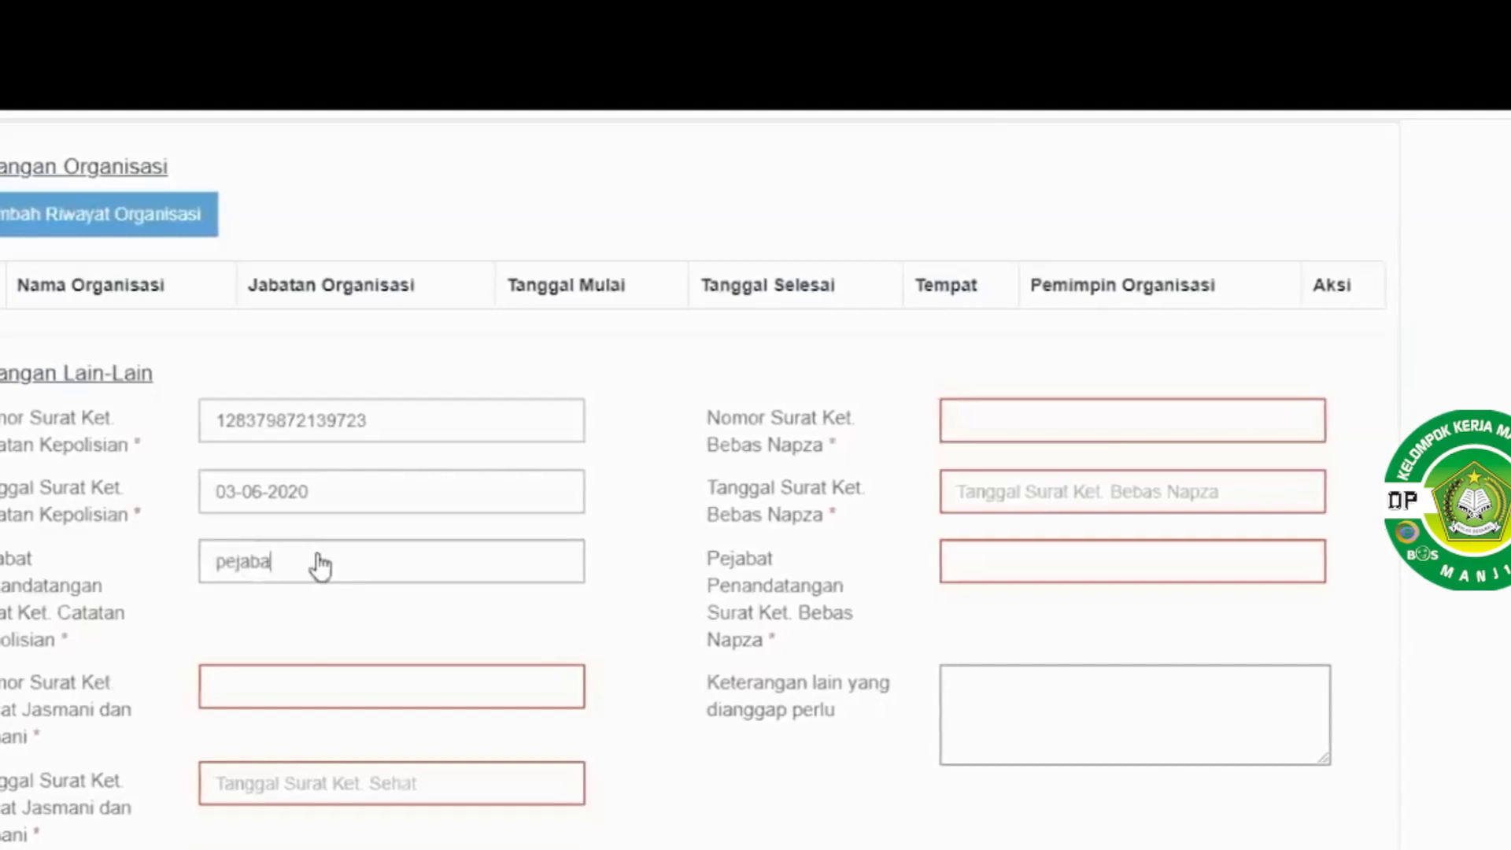
key(Tab)
key(Tab)
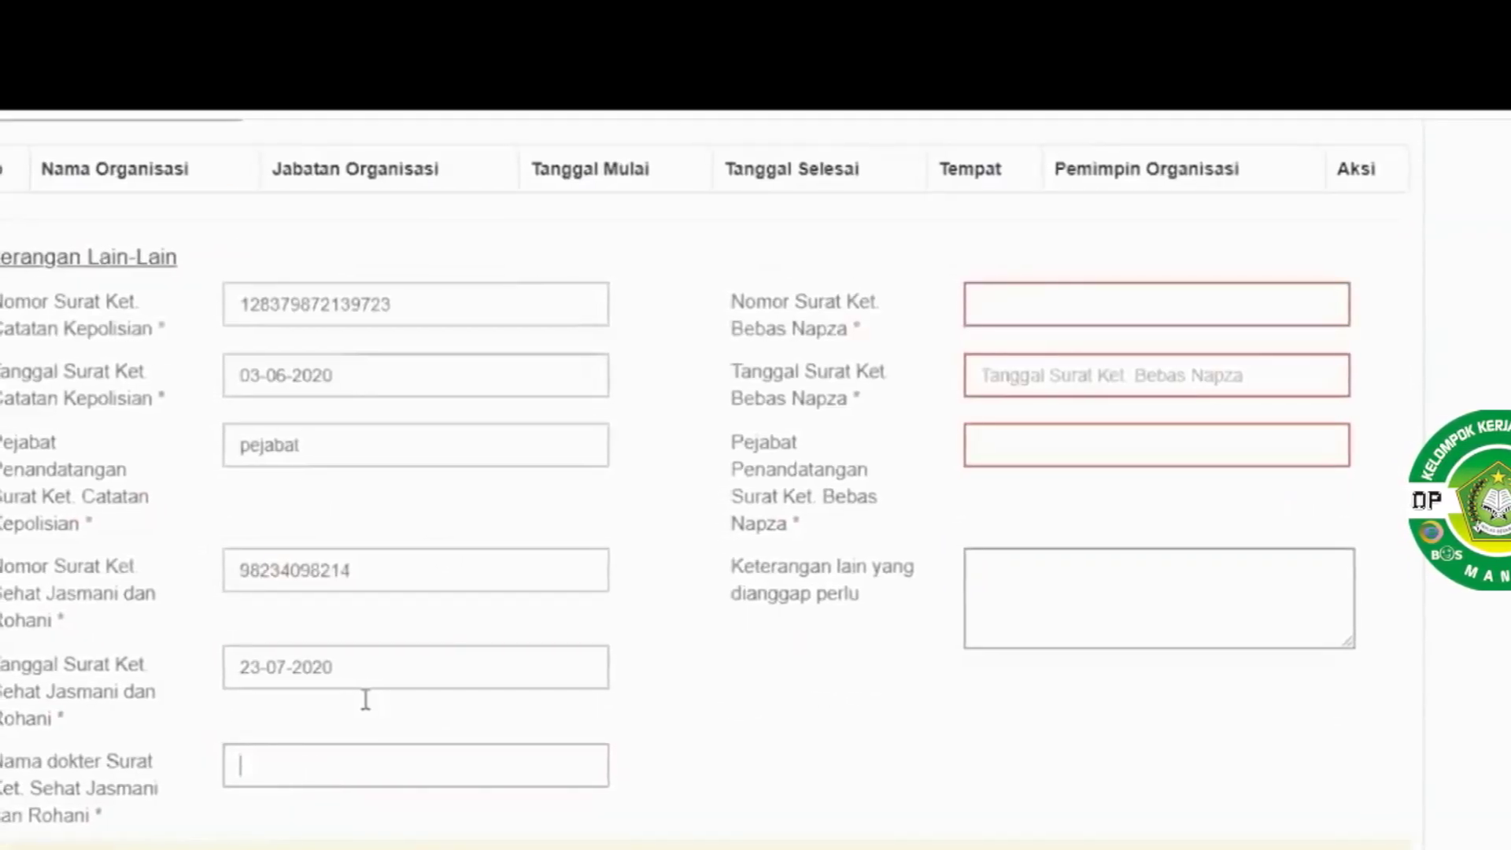
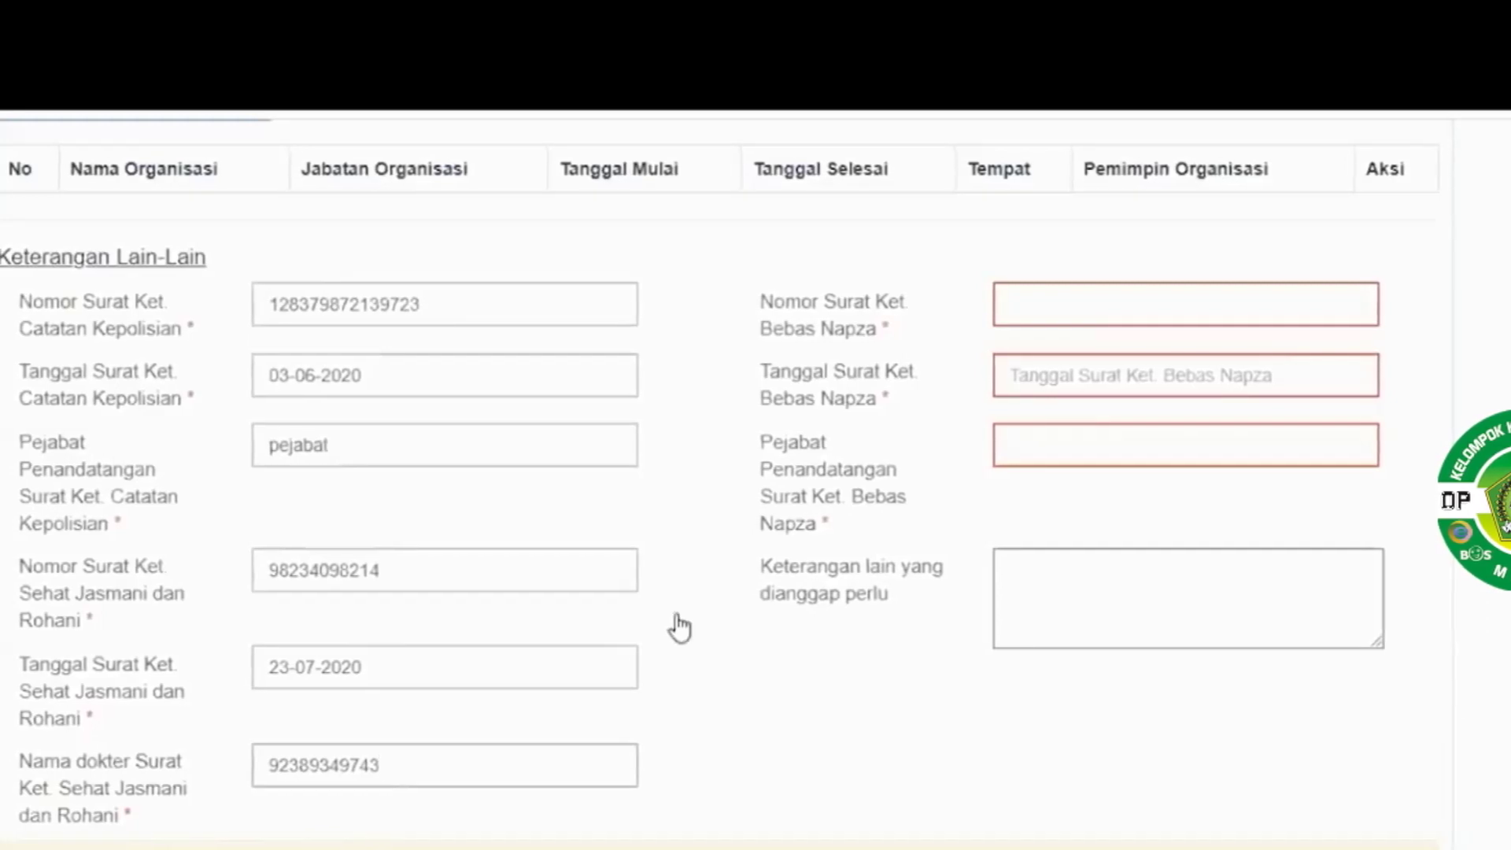
click(1129, 299)
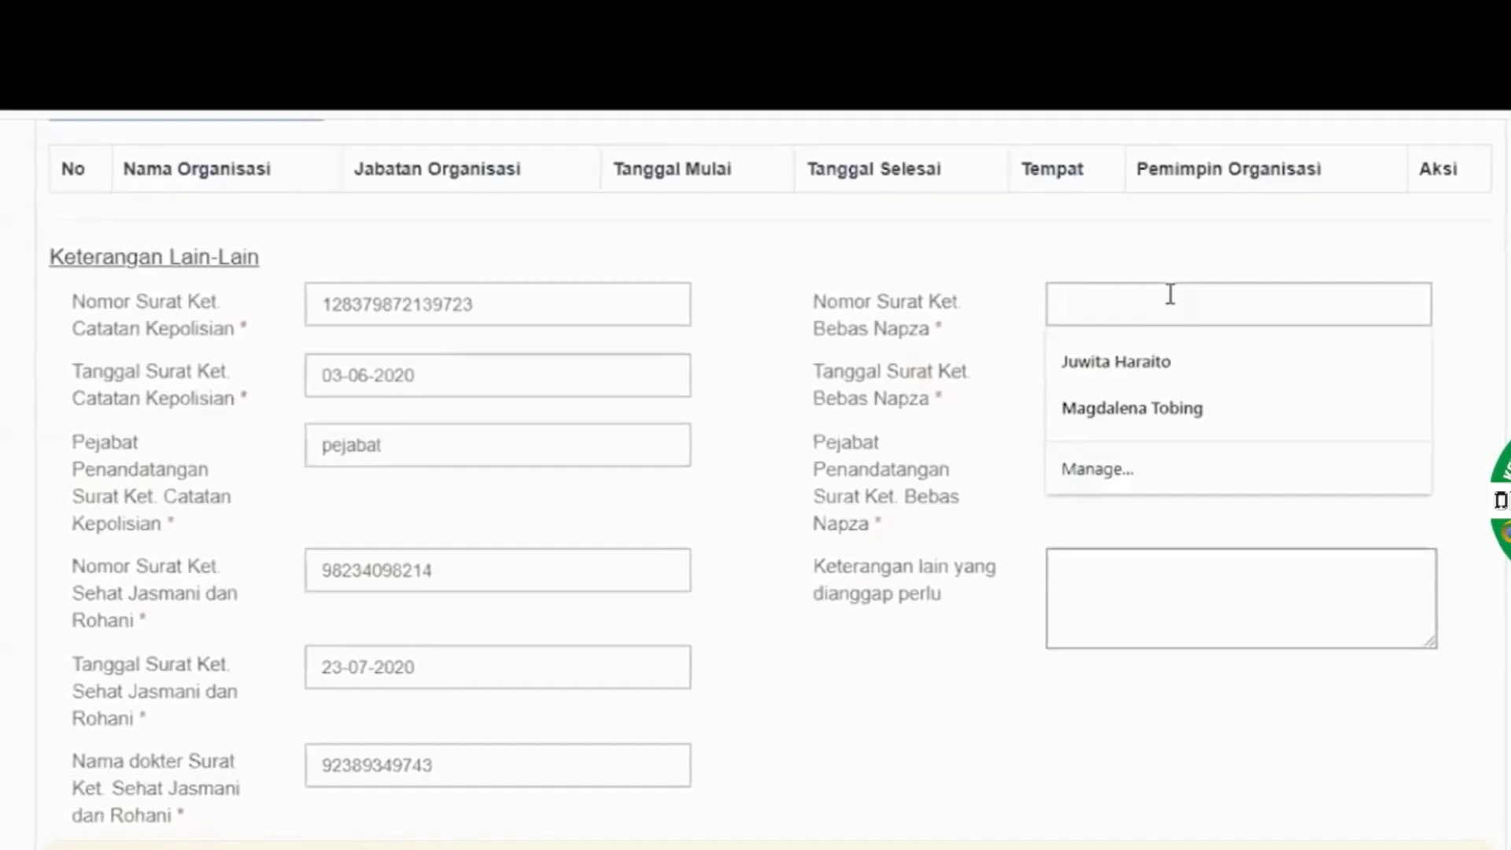
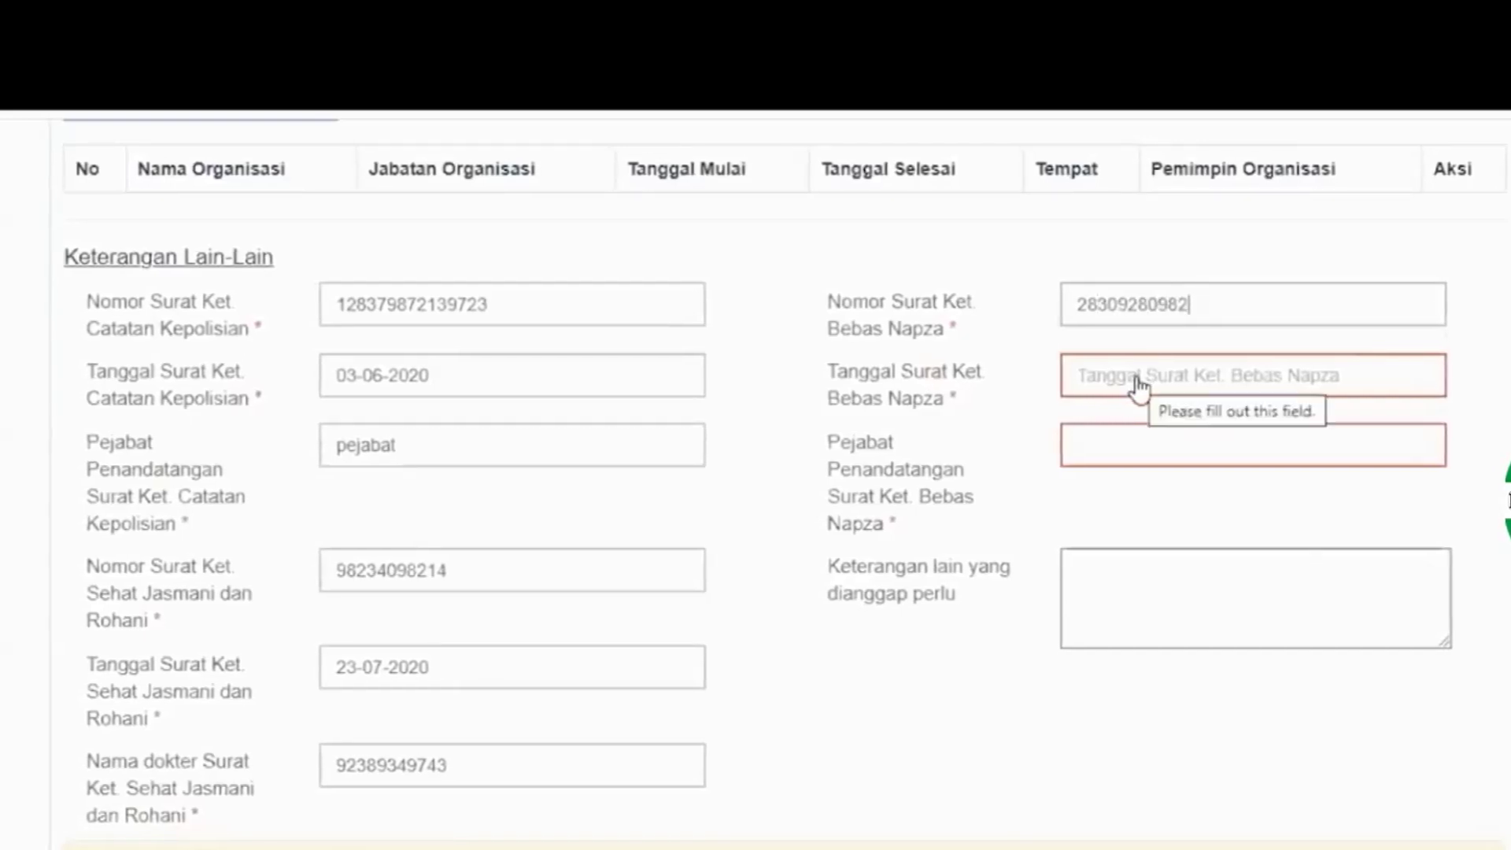
Enter drug-free letter number 28 and begin setting its date to 04-05-2020
click(1139, 386)
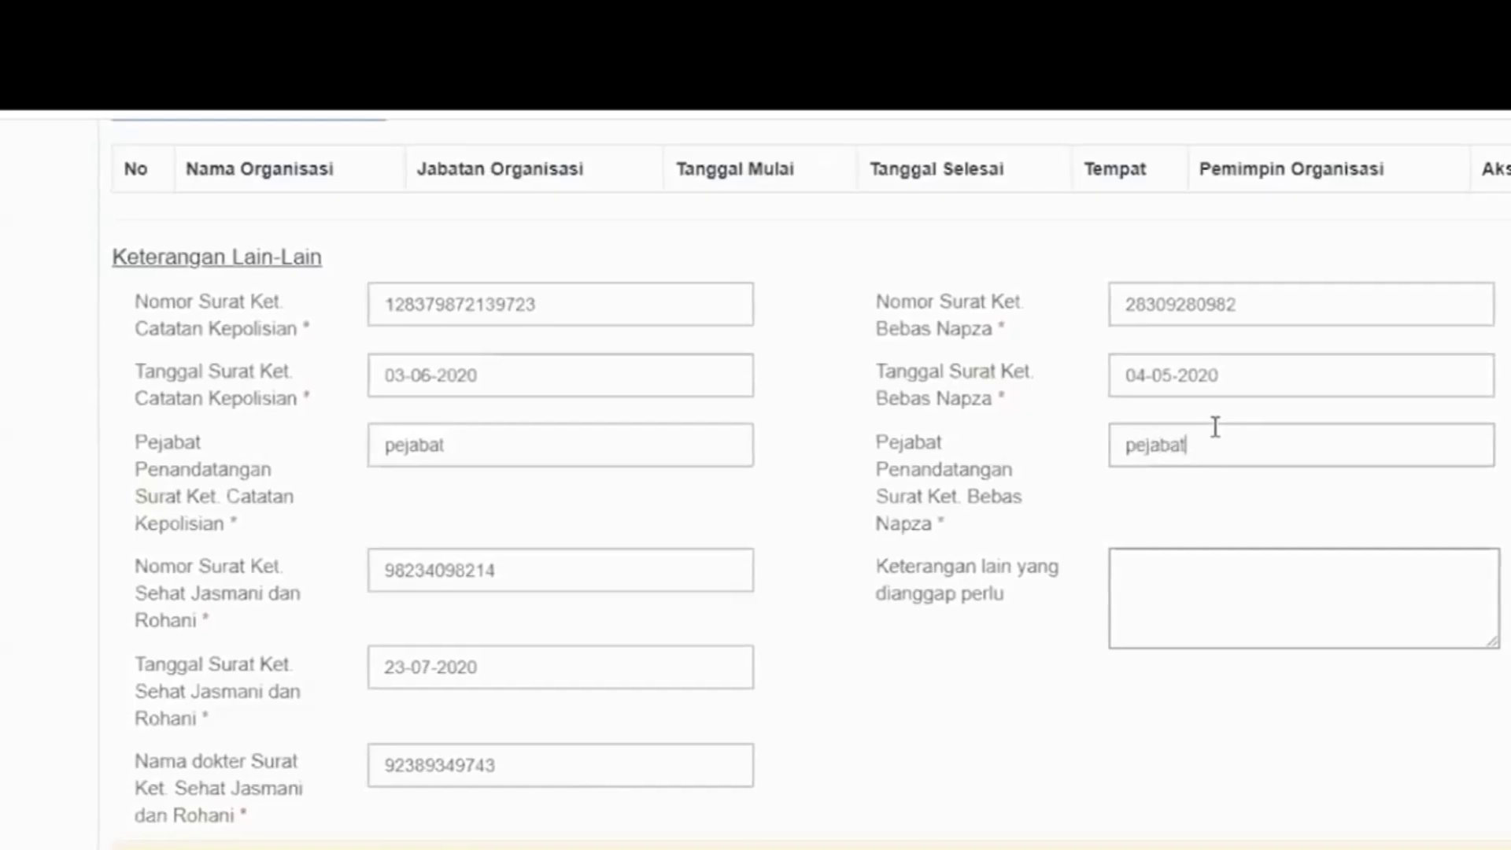
Enter the CAPTCHA characters and save the Organisasi data to reach 6. Unggah Dokumen
scroll(1217, 426, down, 4)
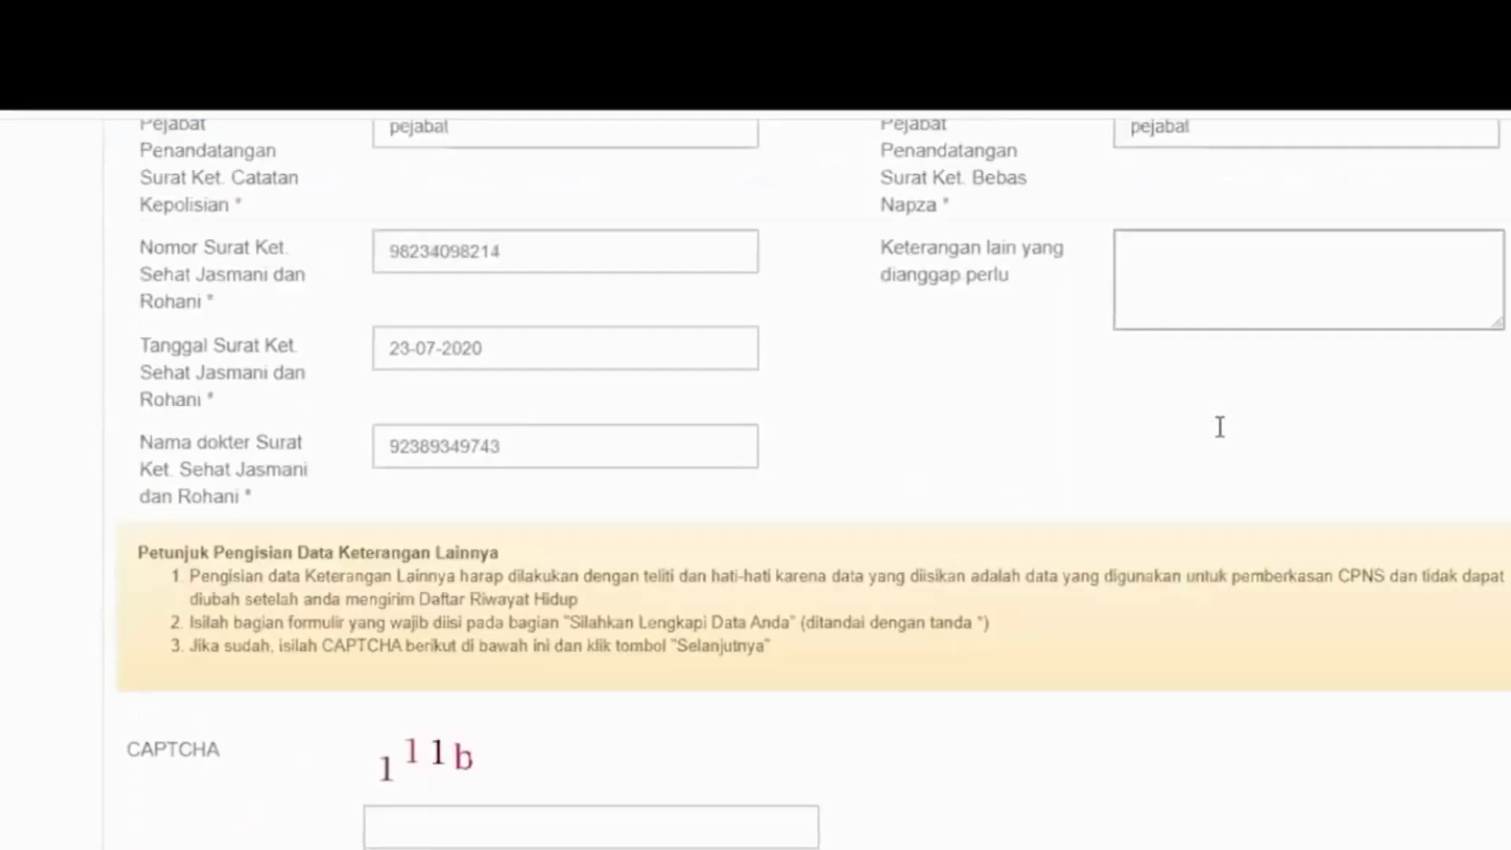
scroll(1224, 426, down, 1)
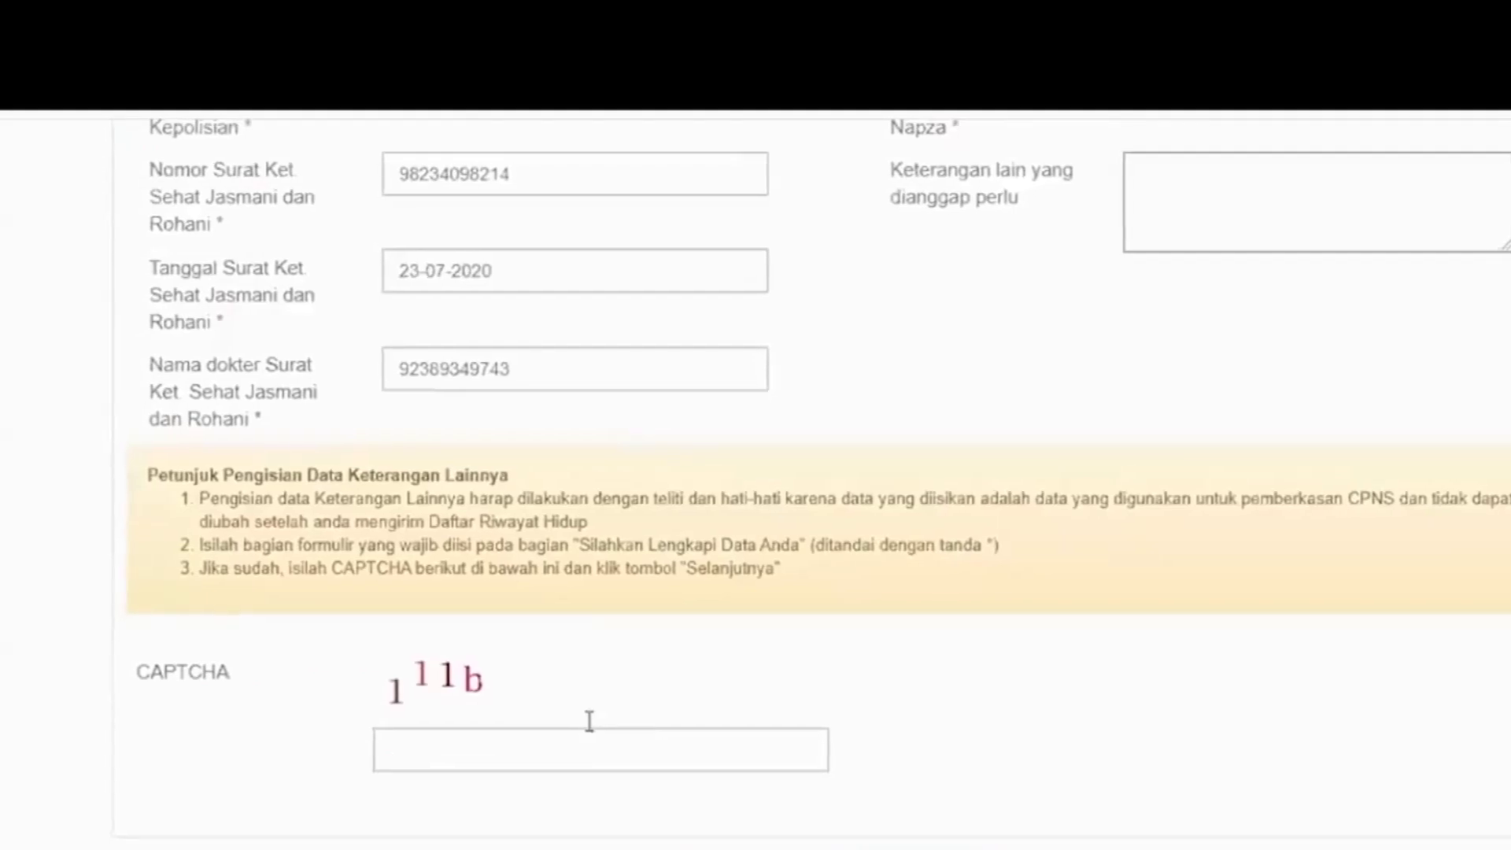
text(111b)
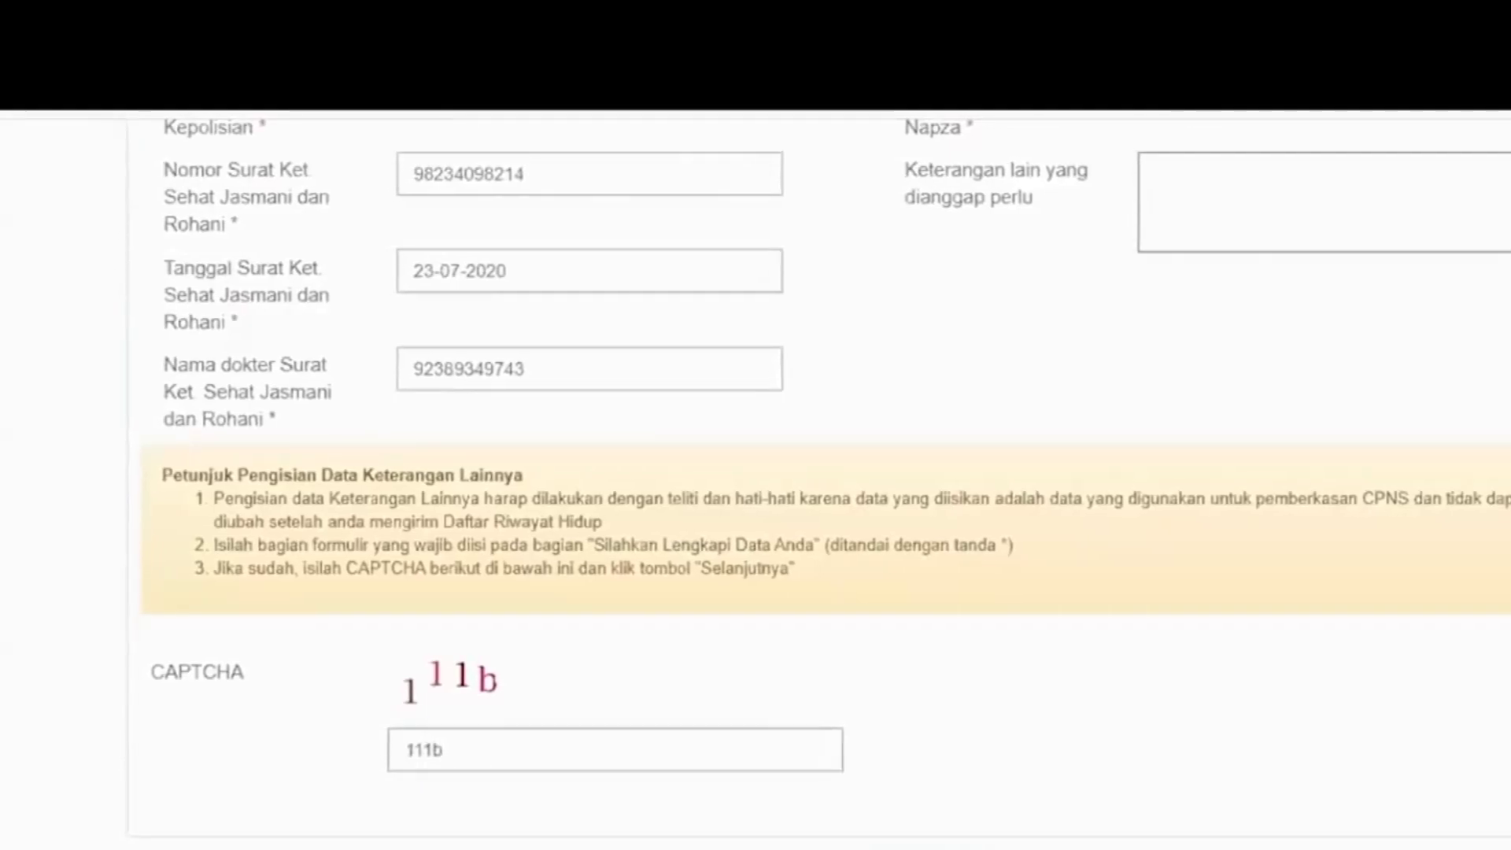
key(Return)
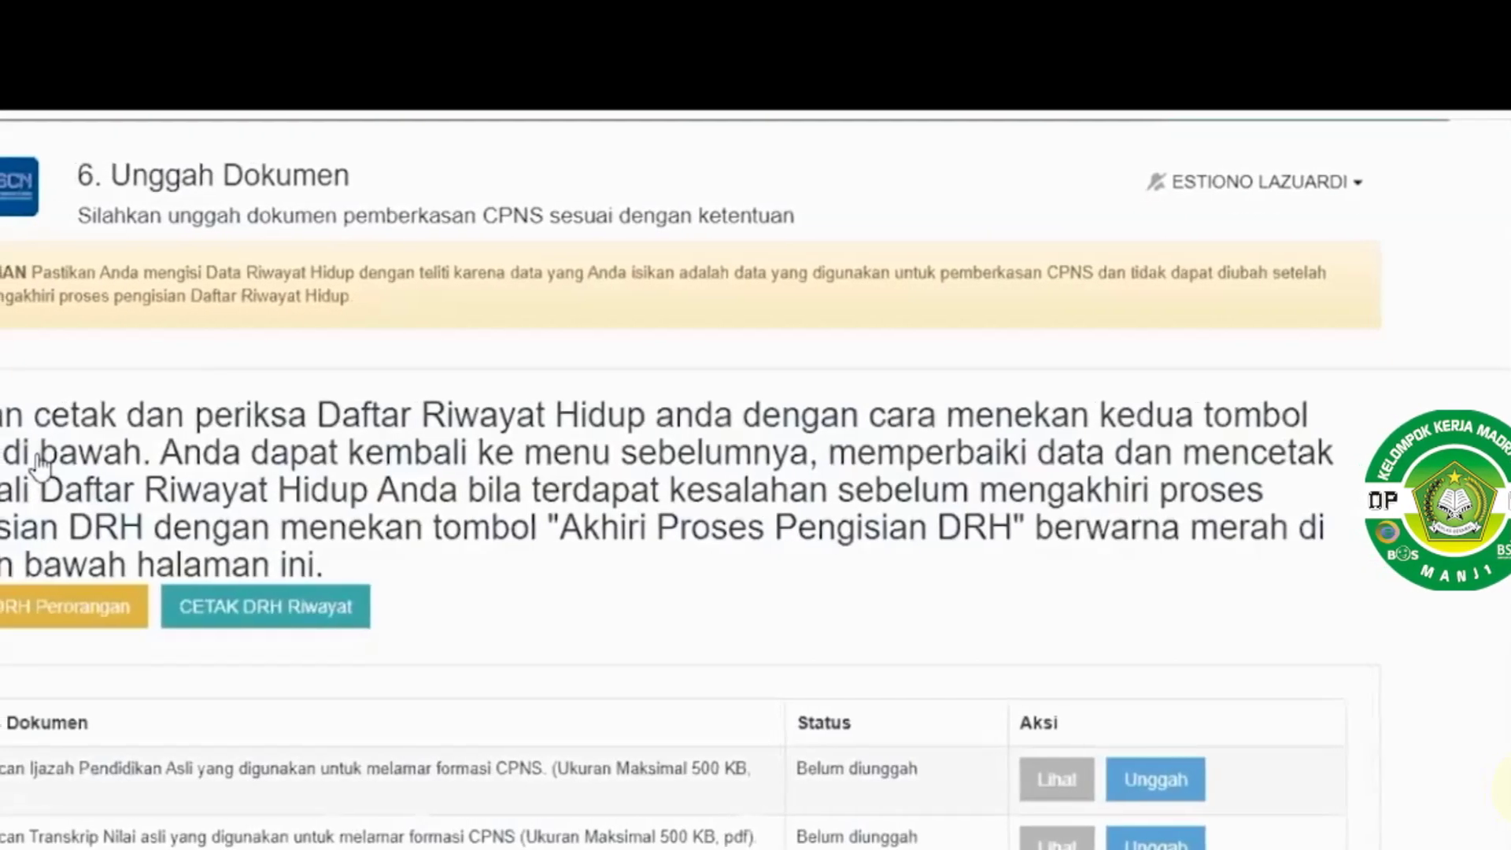
Scroll through the DRH Perorangan PDF to review its contents
scroll(429, 461, down, 2)
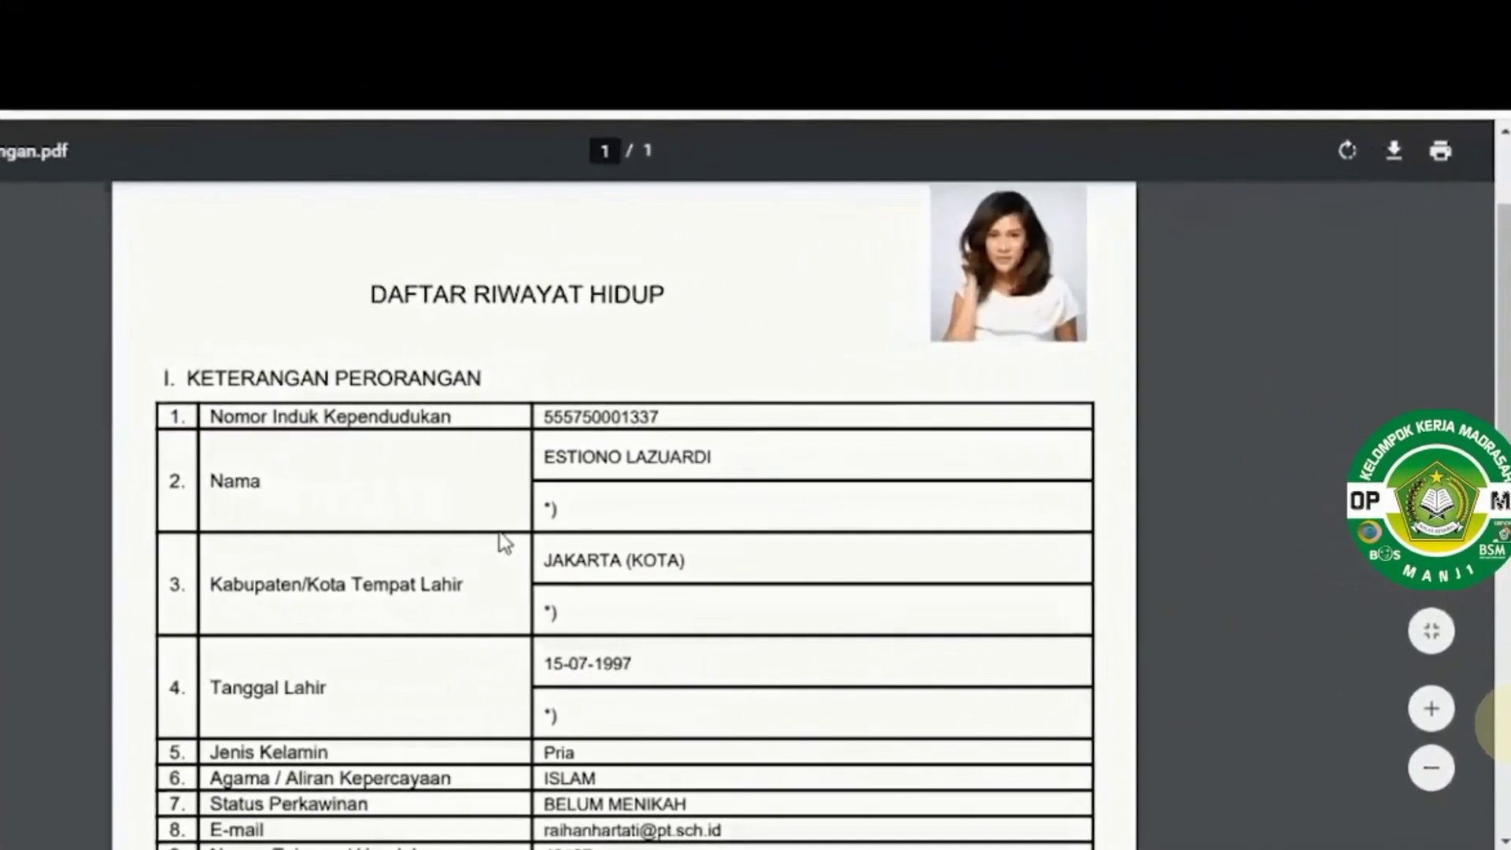
scroll(512, 543, down, 3)
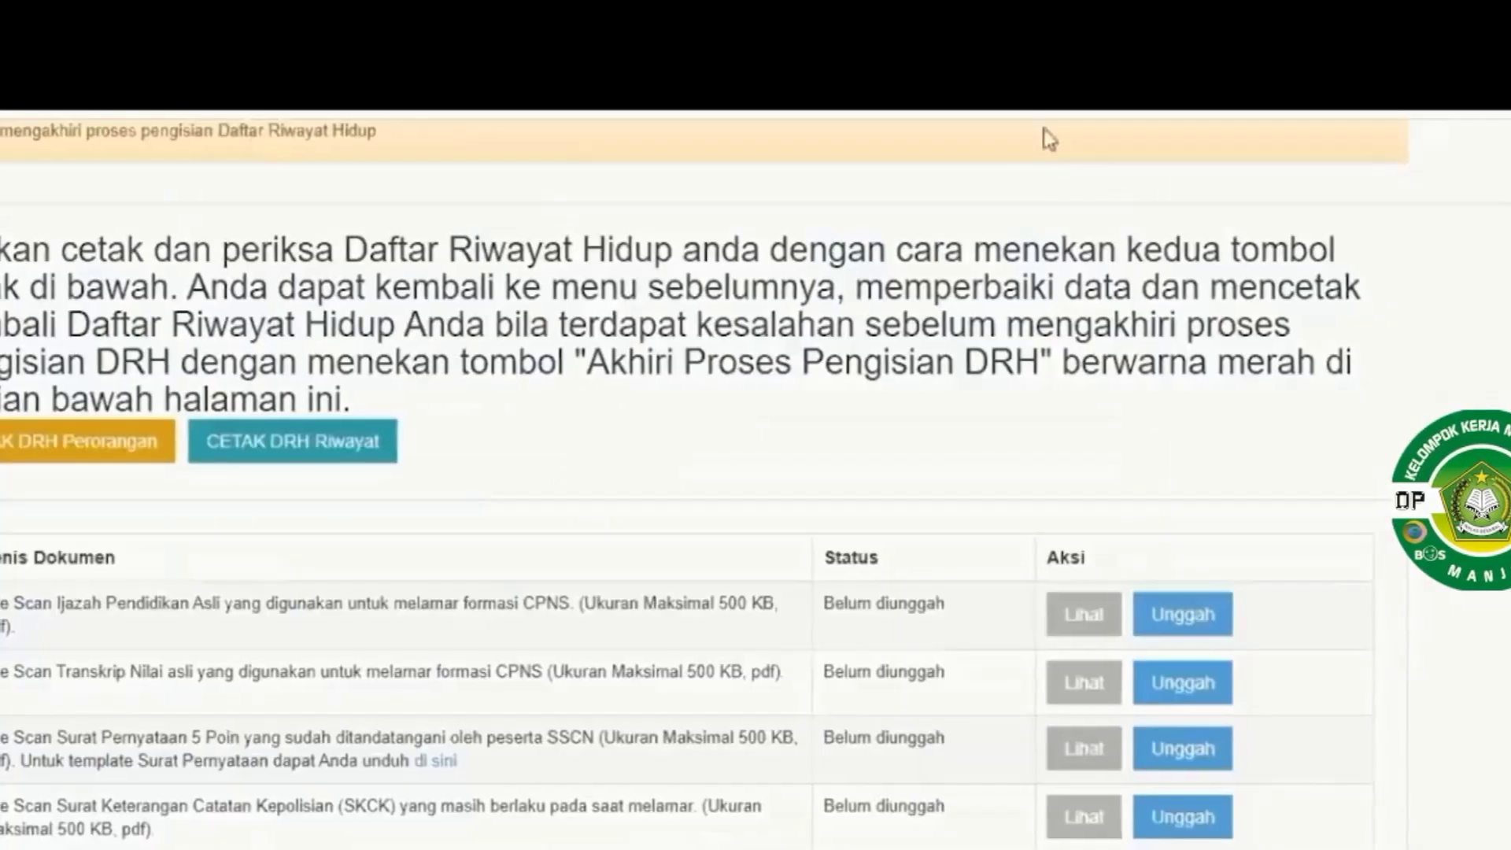
scroll(1040, 118, up, 2)
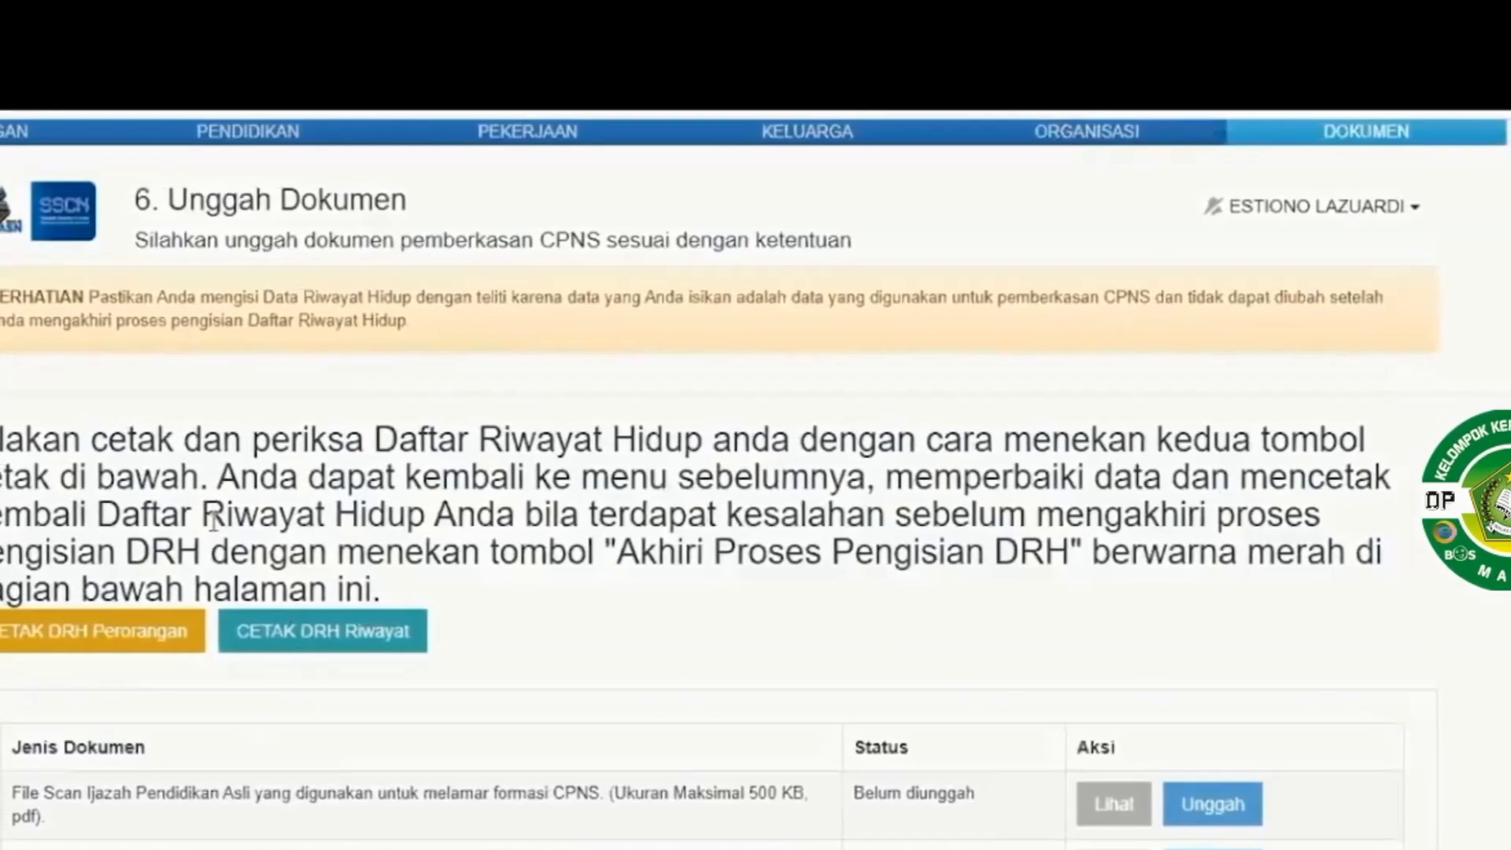
click(288, 630)
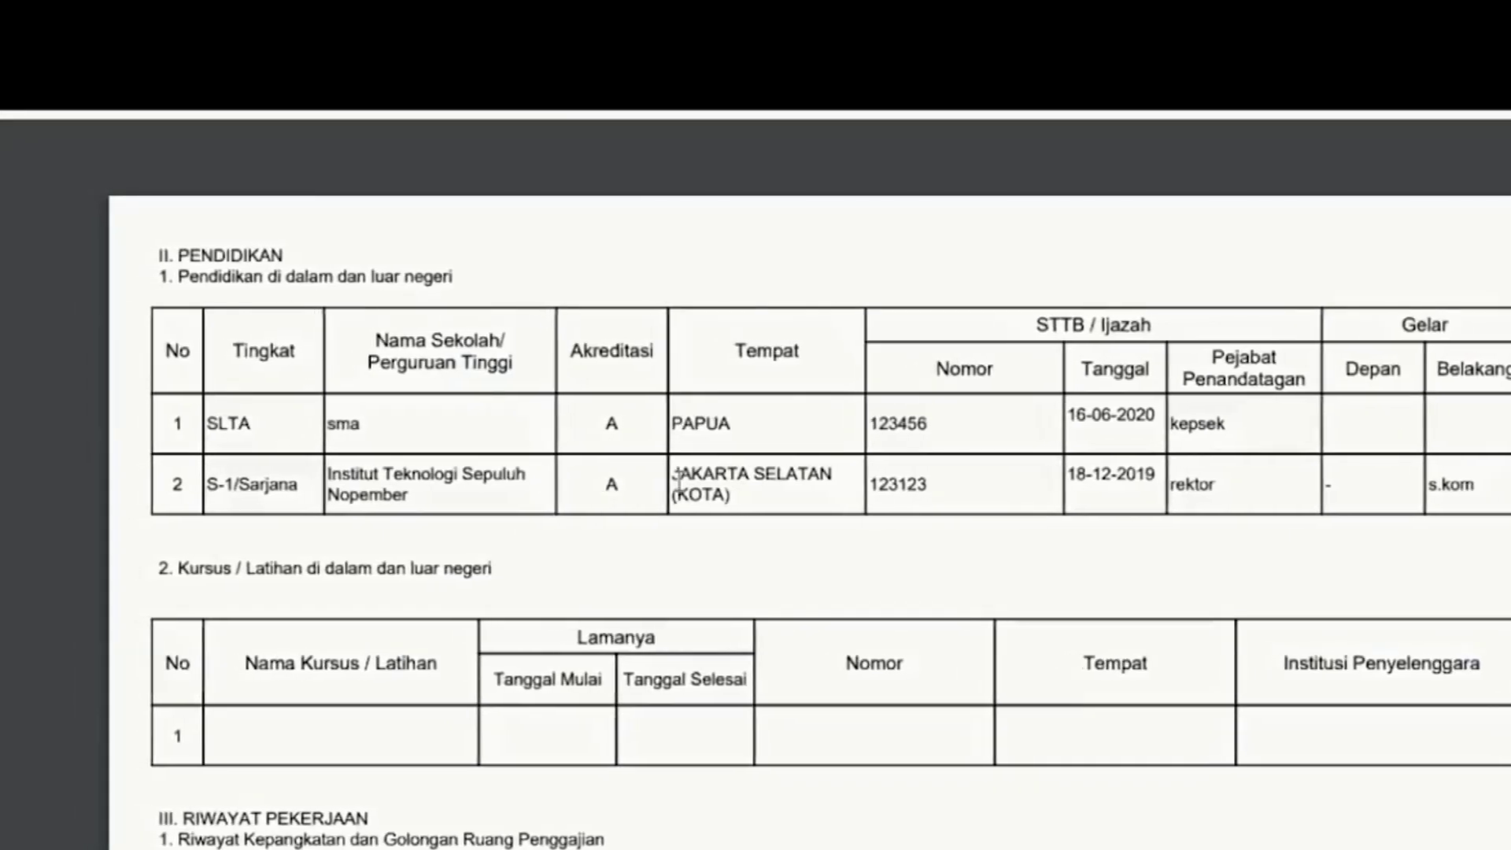
scroll(685, 477, down, 3)
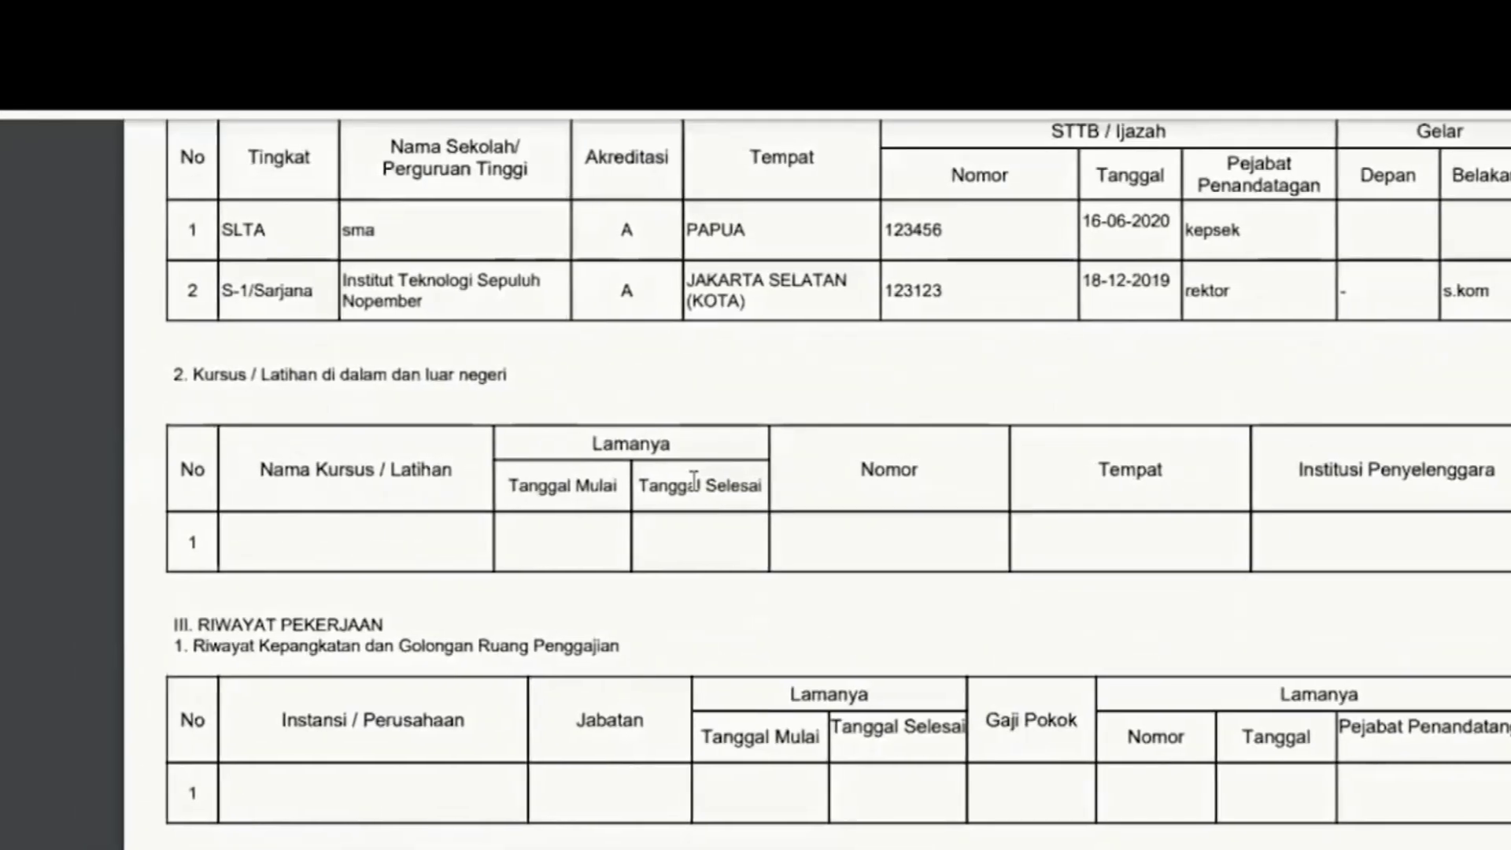
scroll(693, 480, down, 3)
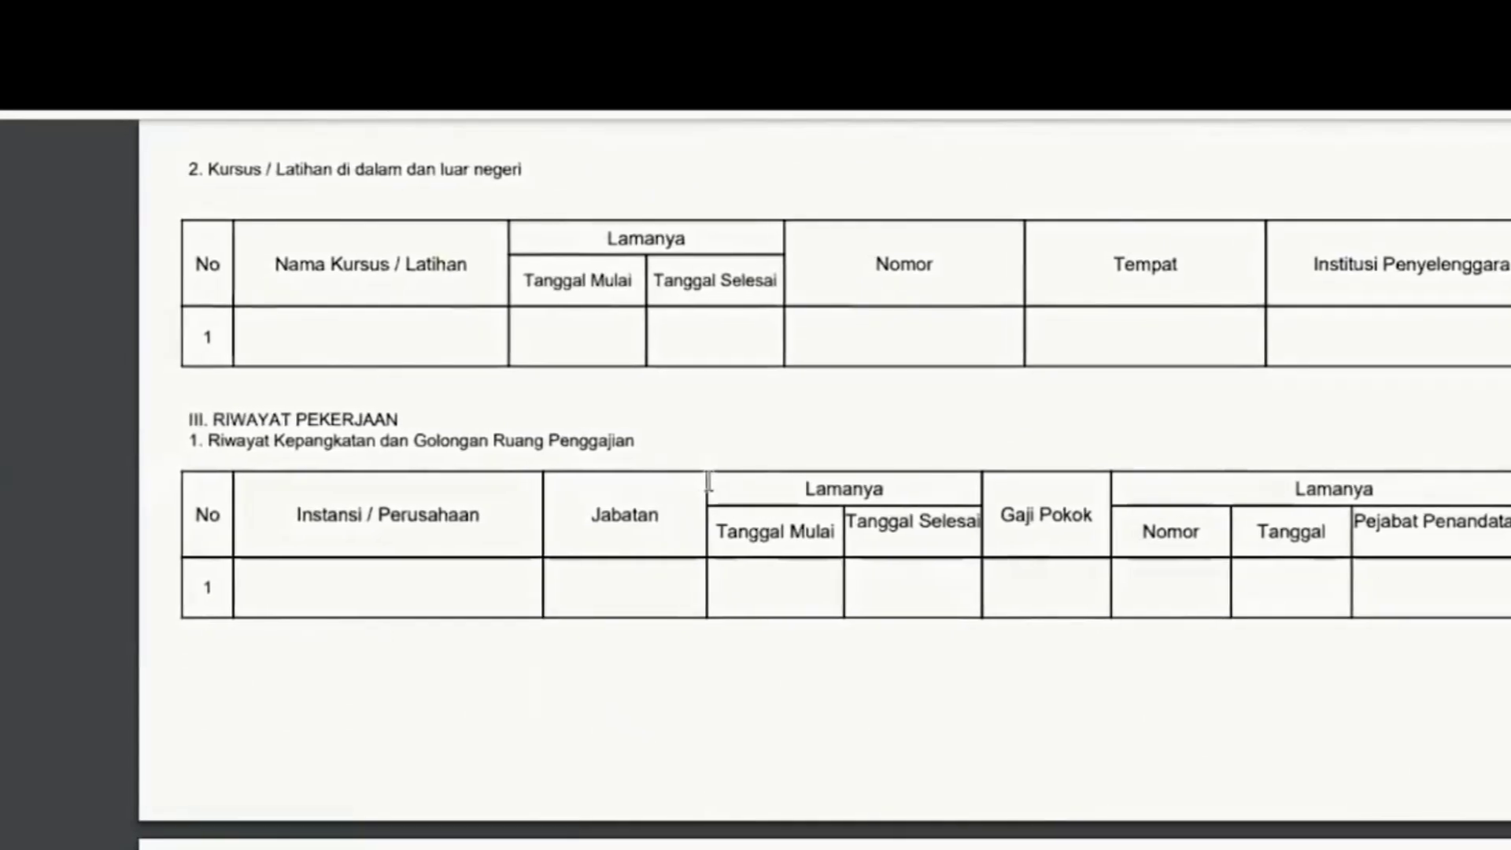
scroll(710, 482, down, 4)
scroll(712, 482, down, 6)
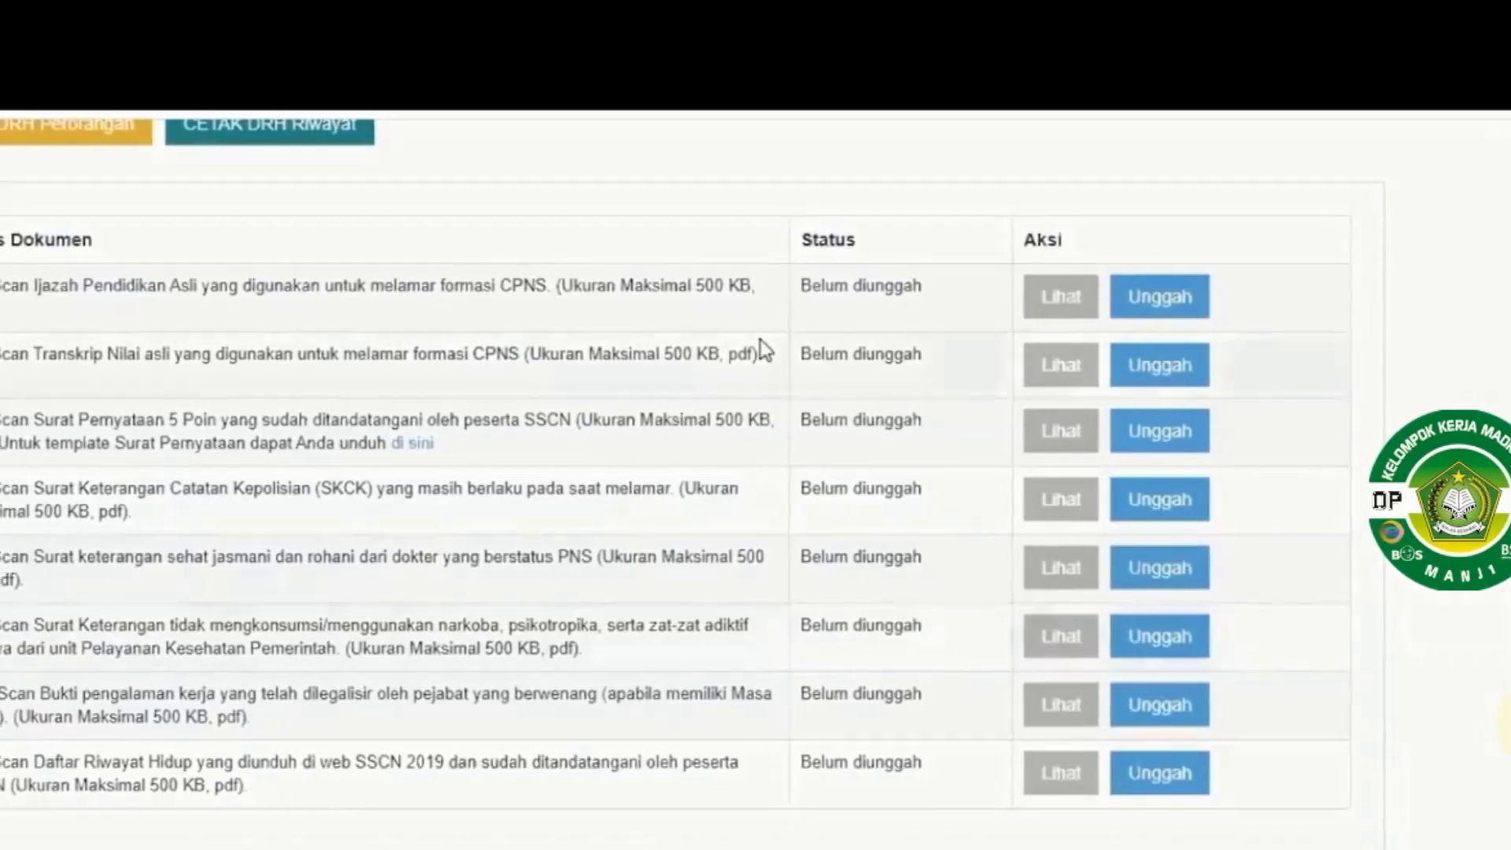
Upload IJAZAH.pdf as the diploma scan, then mark the blank lines in the DRH PDF
scroll(761, 338, down, 5)
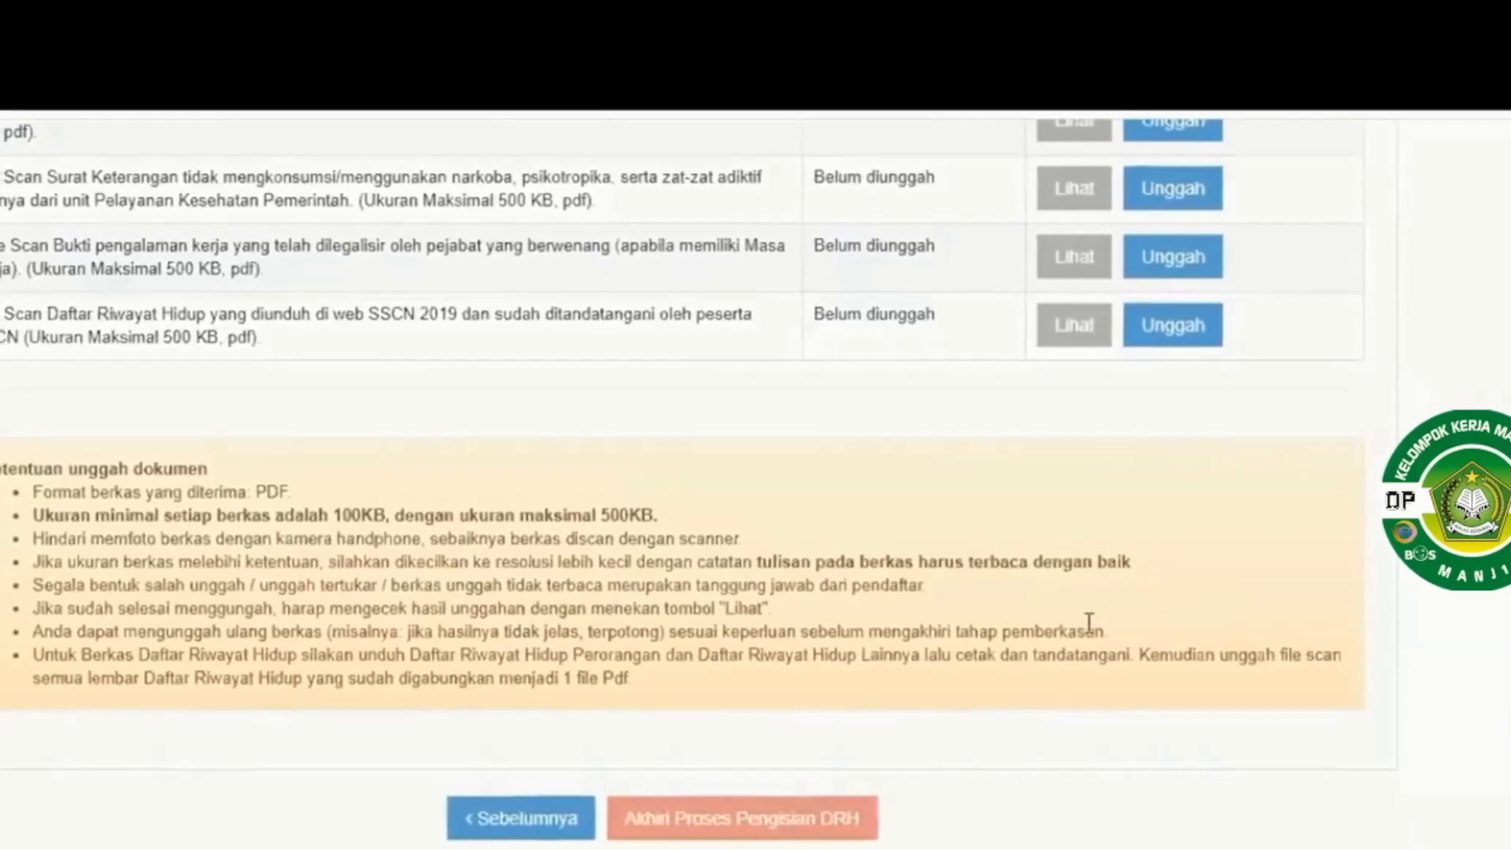
scroll(1094, 629, up, 5)
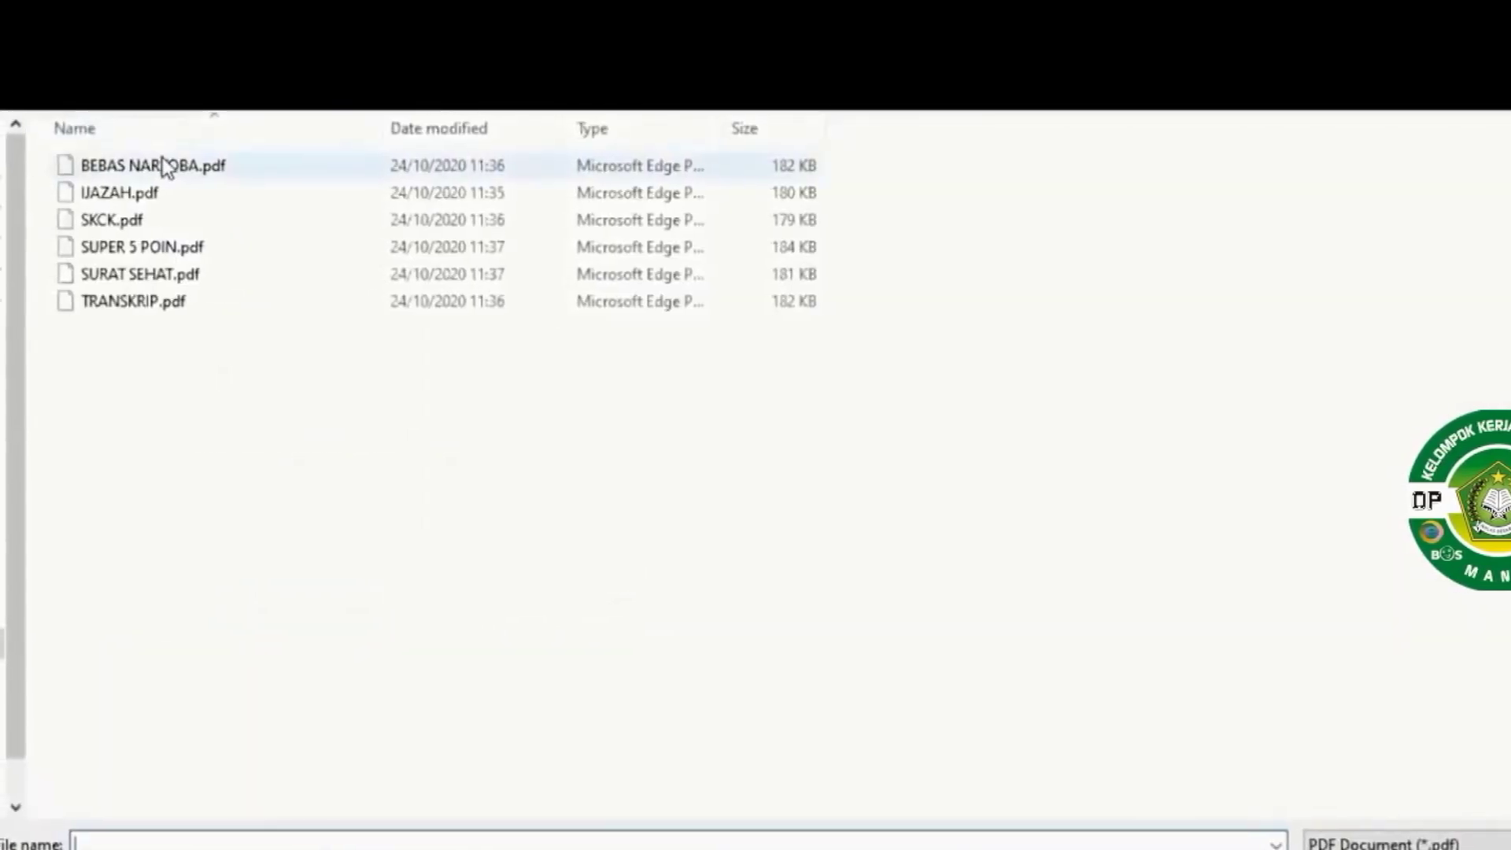
click(152, 196)
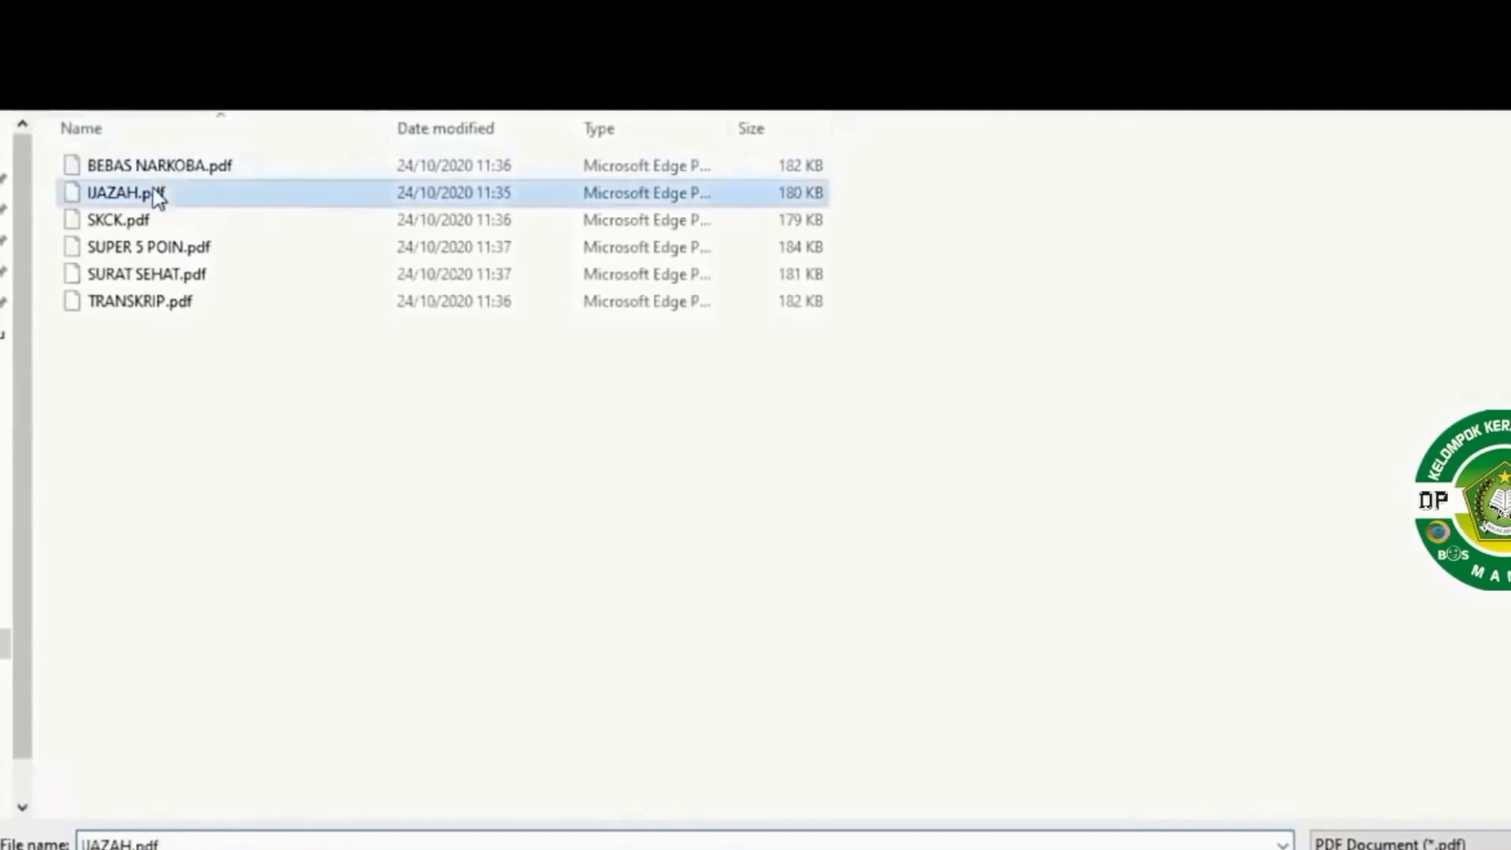
double_click(157, 197)
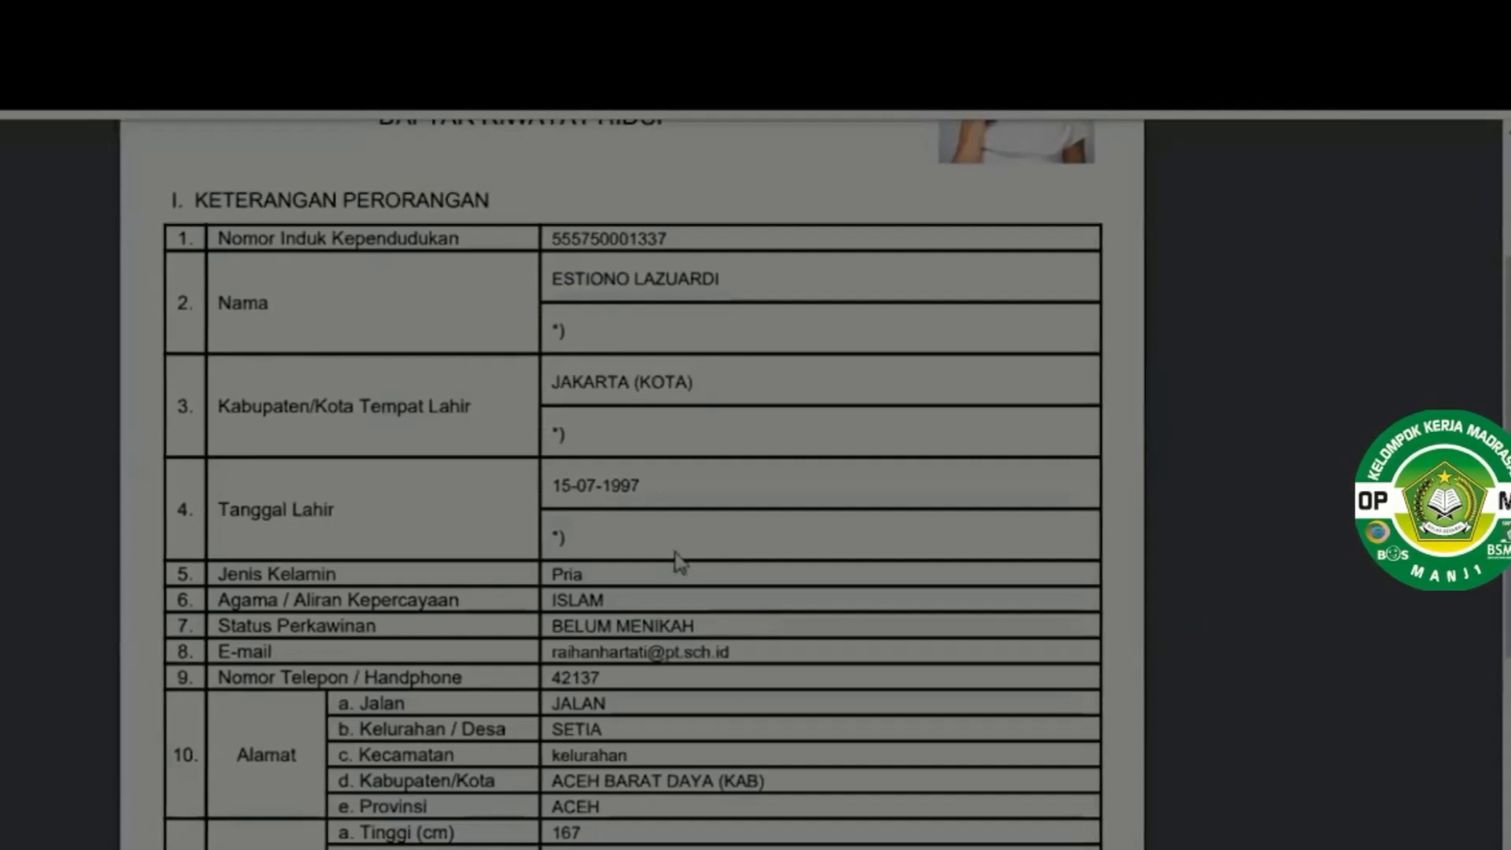
drag(0, 111, 878, 671)
drag(1260, 763, 1375, 785)
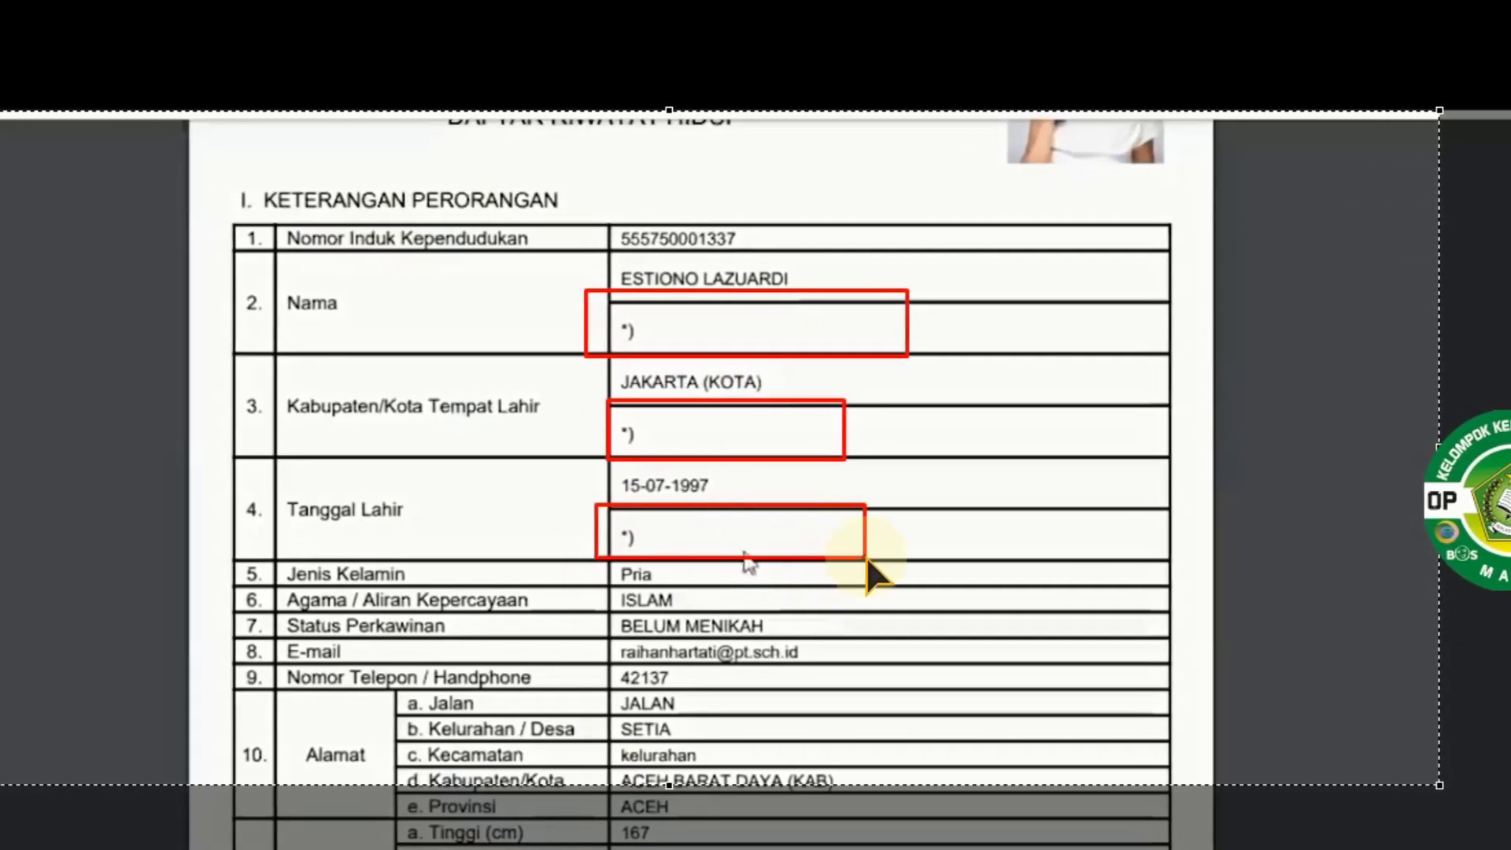
Close the DRH PDF and return to the Unggah Dokumen table with both scans uploaded
click(1470, 607)
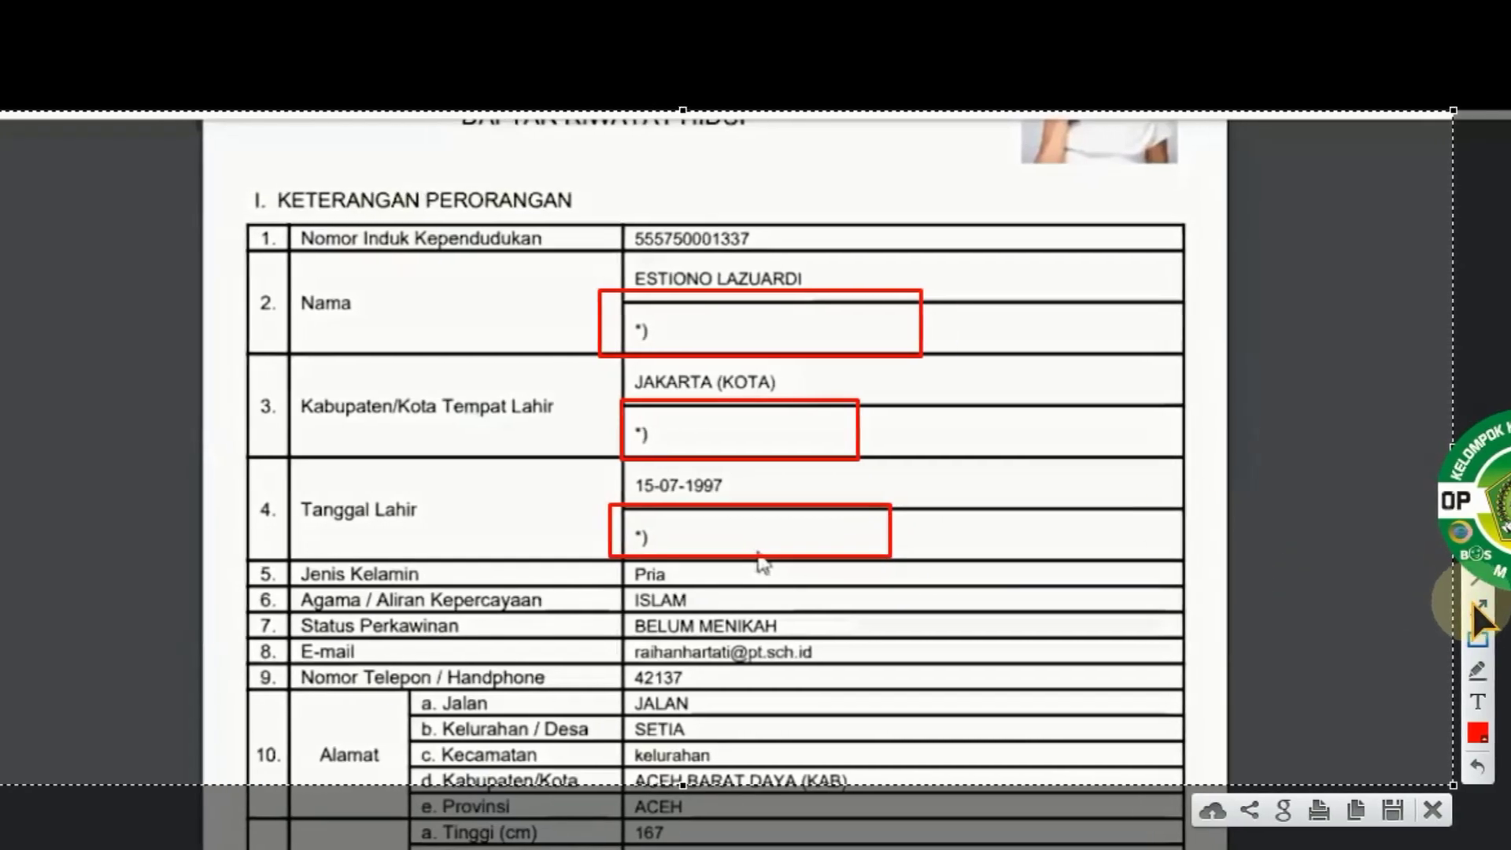
drag(1040, 434, 924, 514)
drag(993, 380, 915, 417)
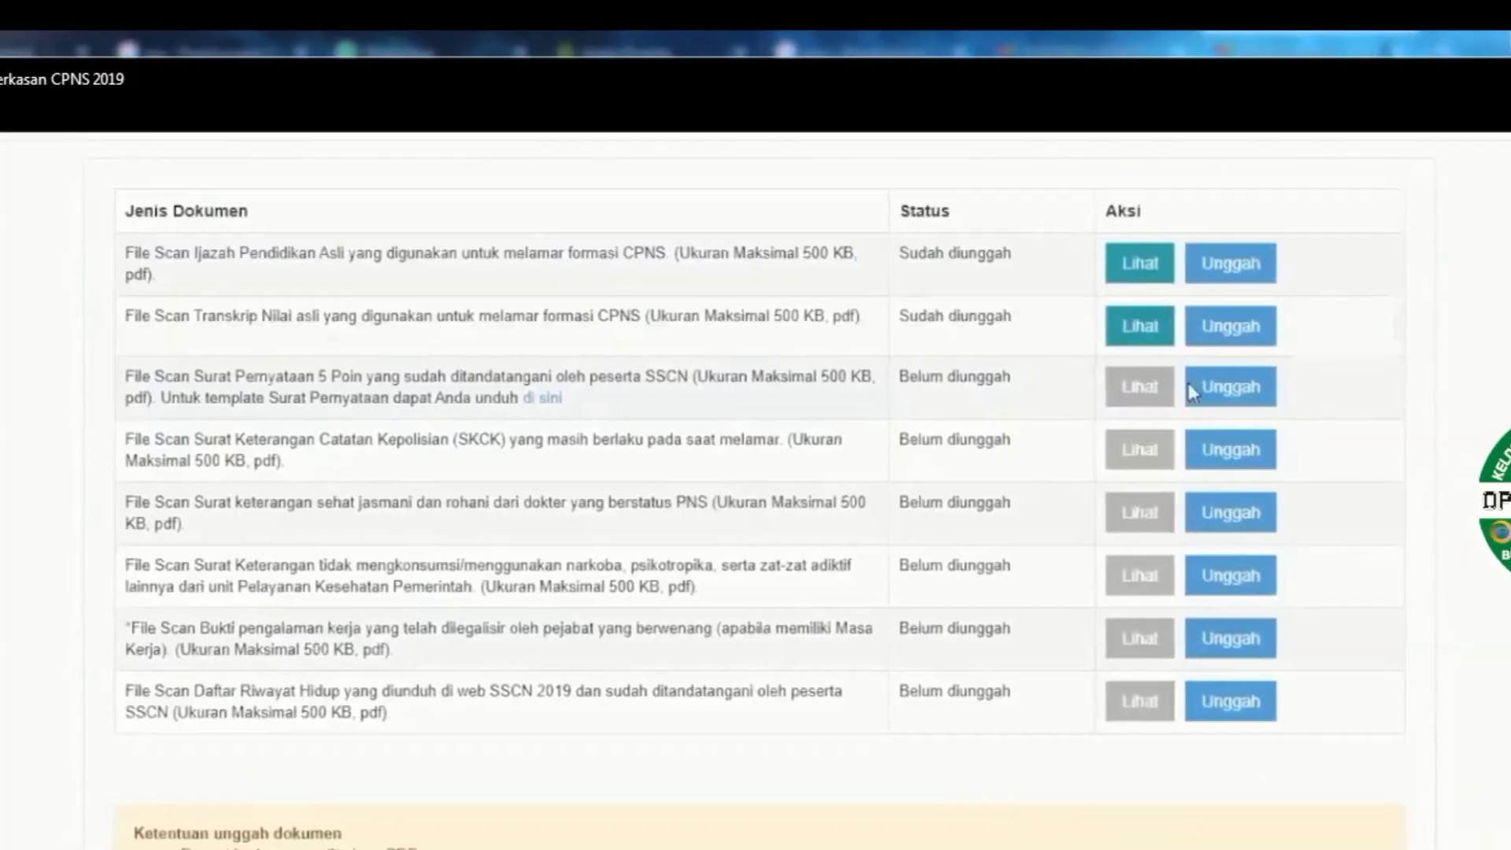
Upload the 5-point statement scan and SKCK.pdf for the police certificate
click(1234, 393)
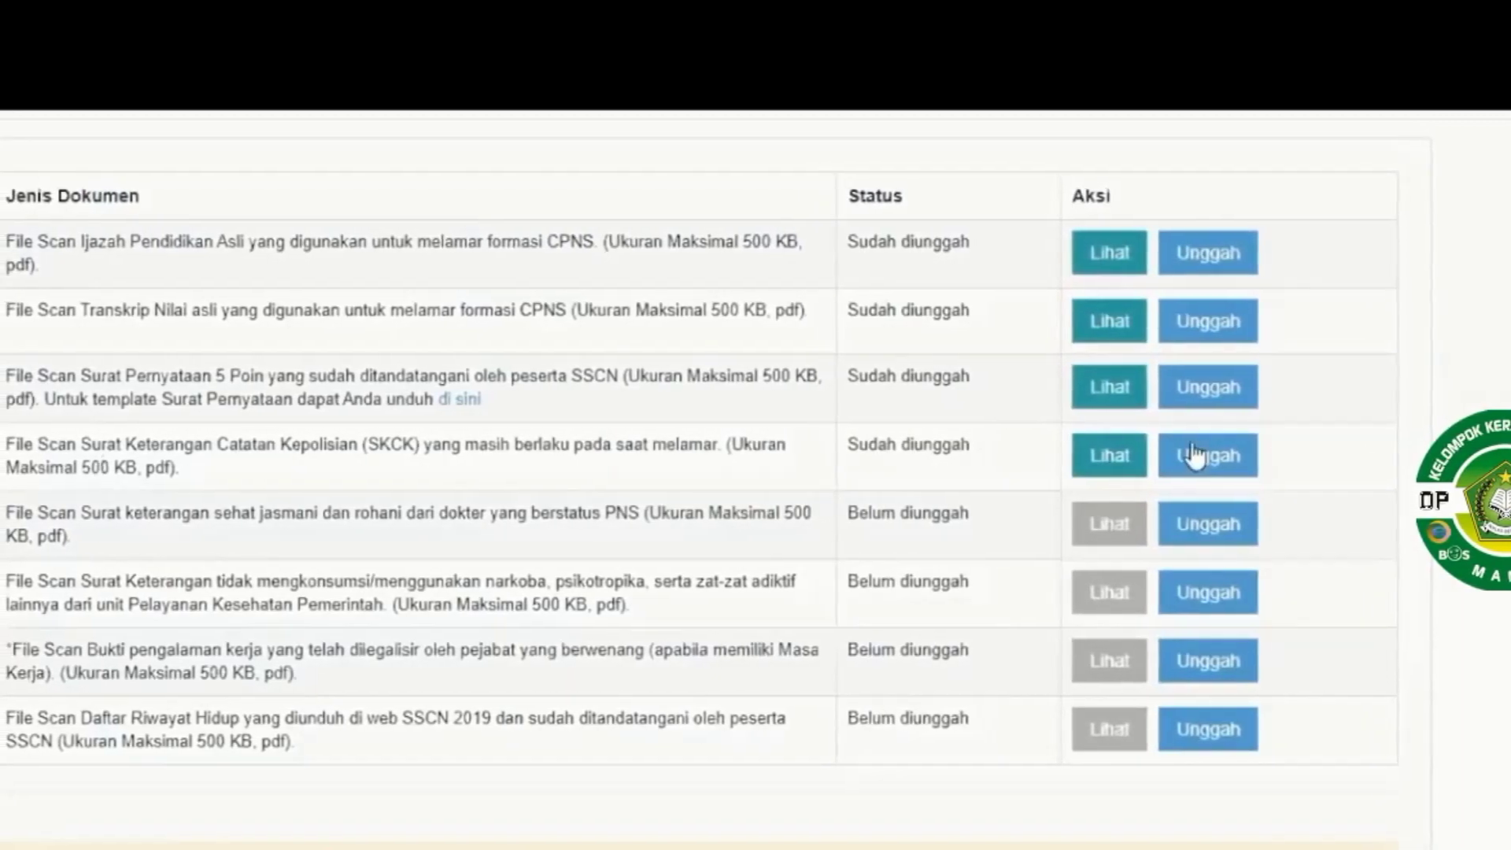
key(F5)
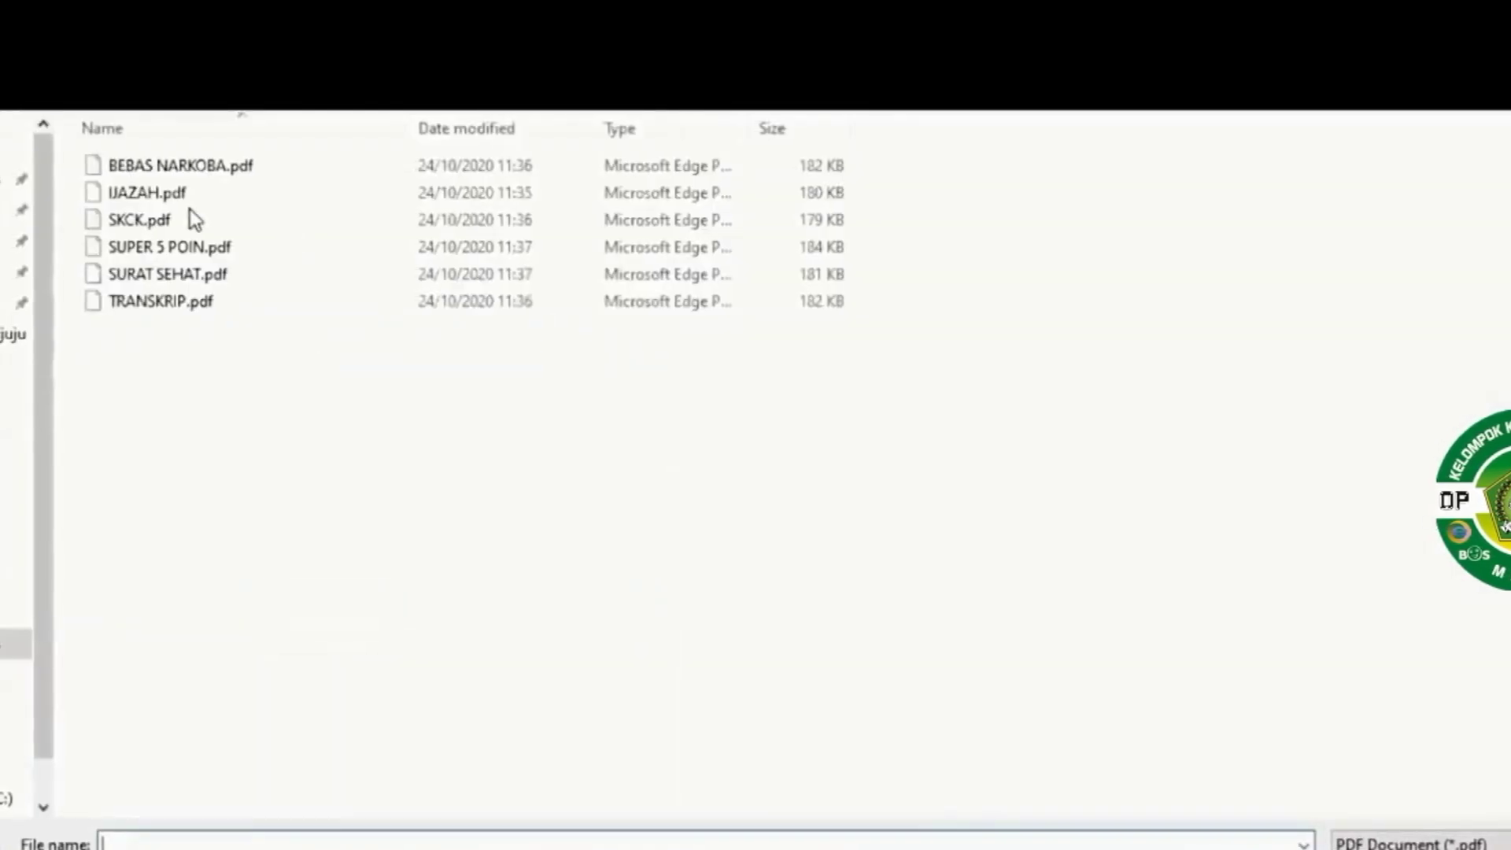
click(191, 211)
key(Return)
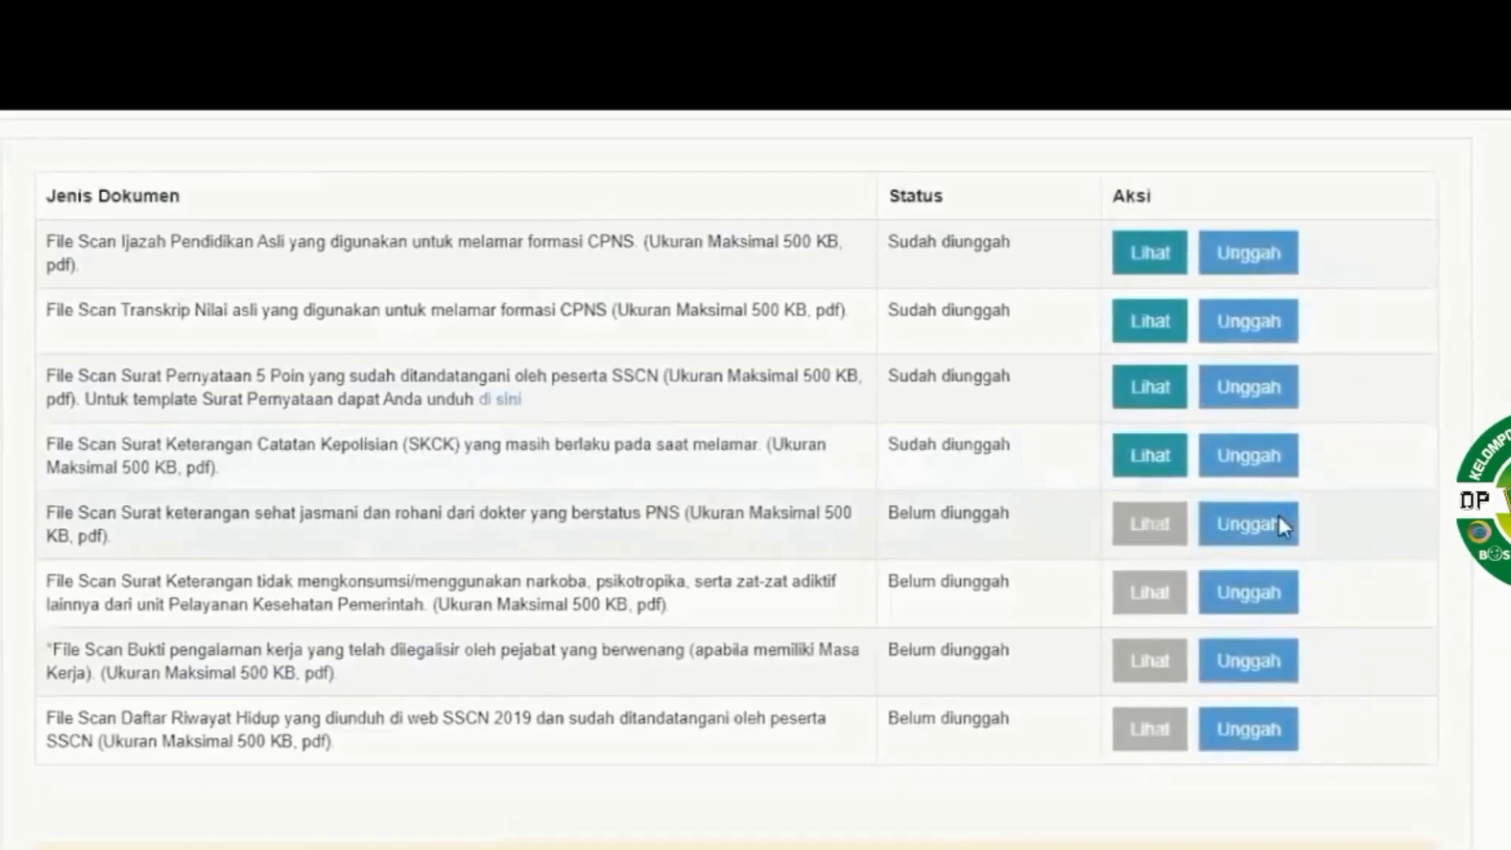
Upload the health certificate, BEBAS NARKOBA.pdf and the signed DRH scans
click(1276, 515)
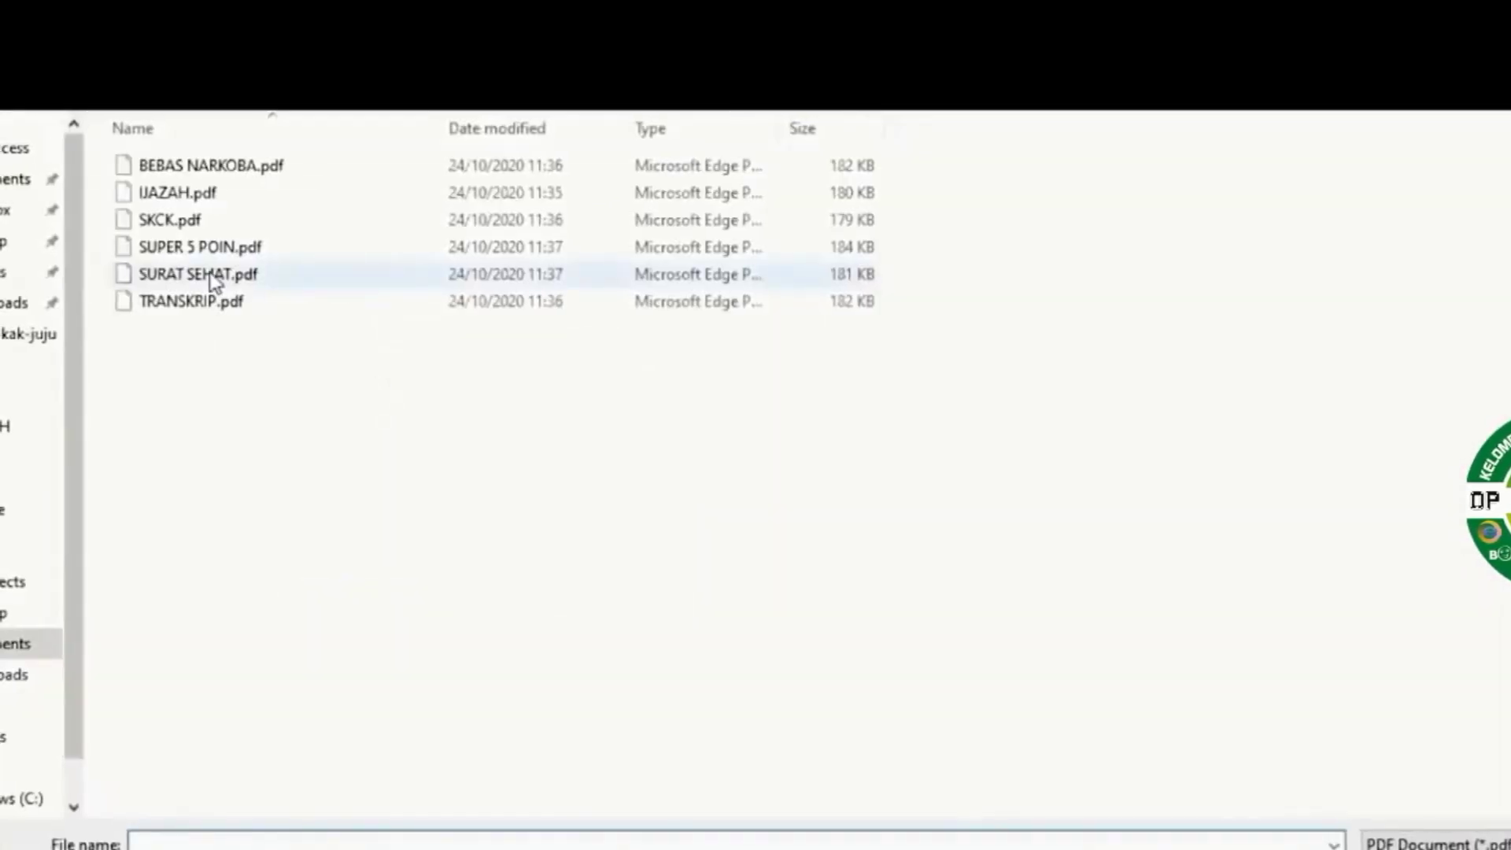
click(1269, 598)
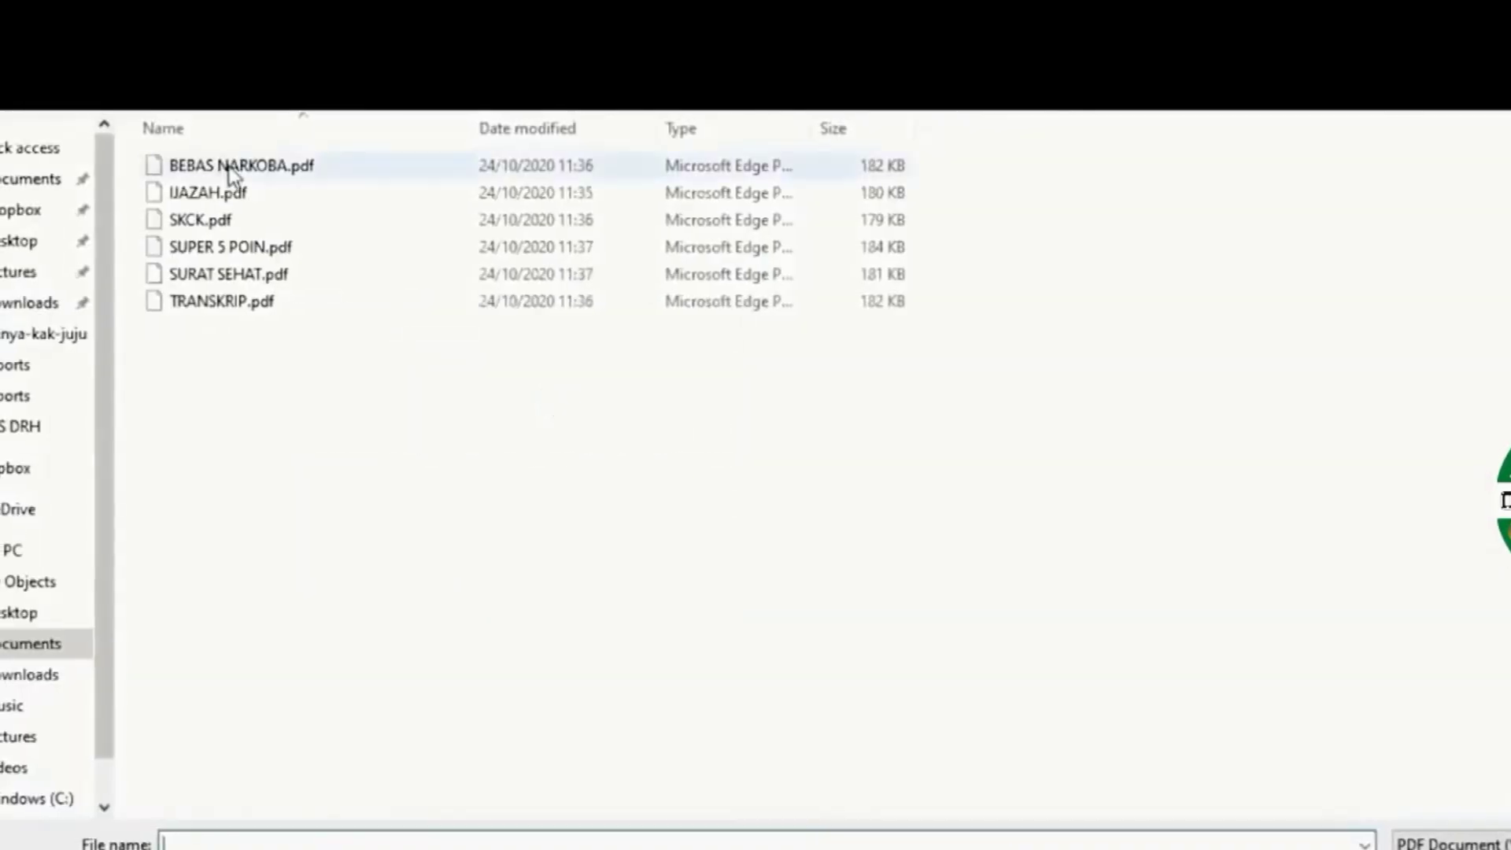
click(234, 167)
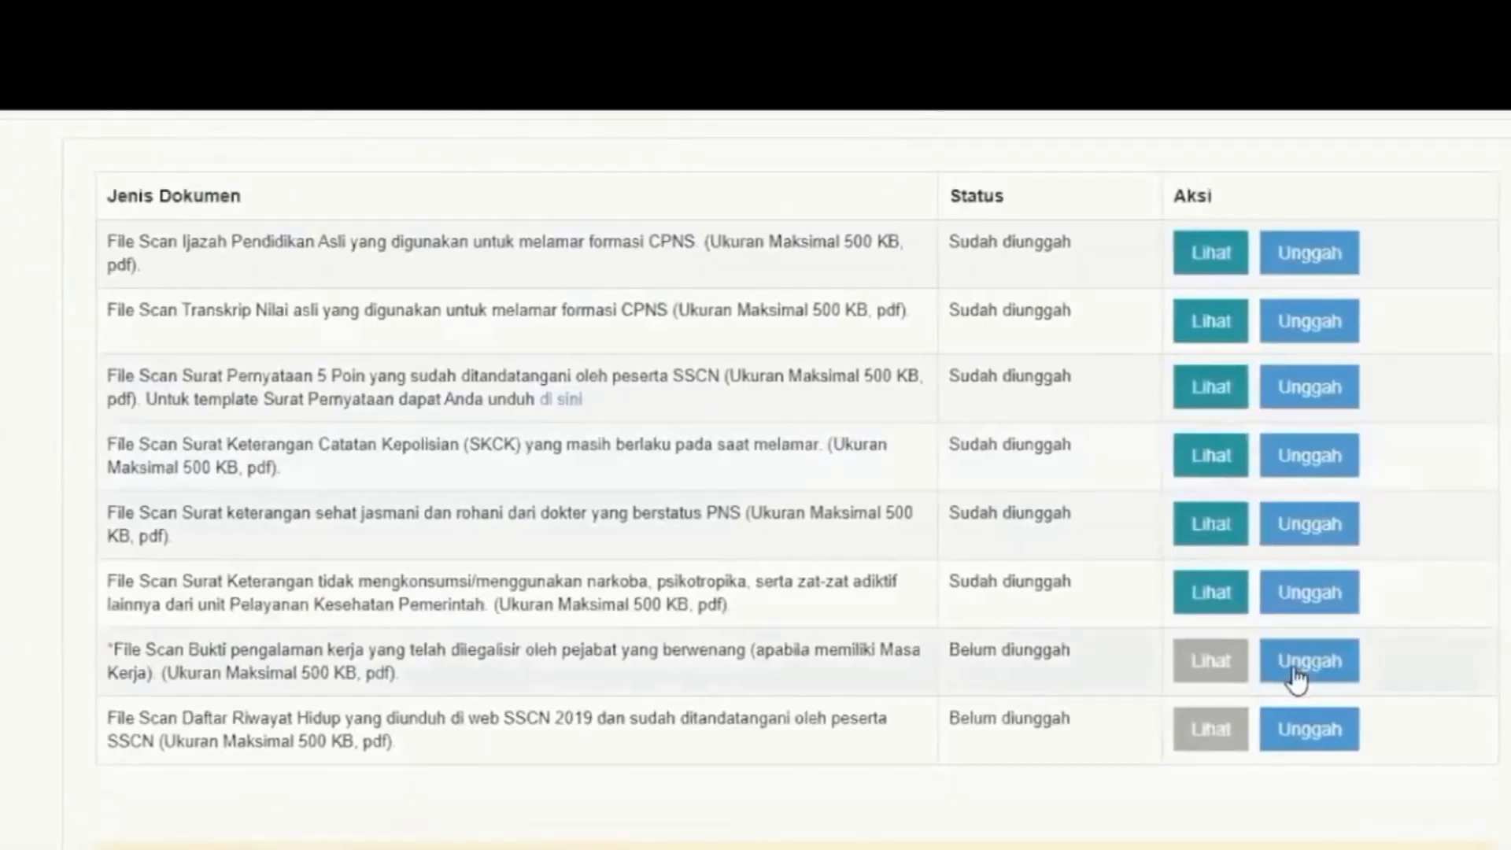
click(1297, 675)
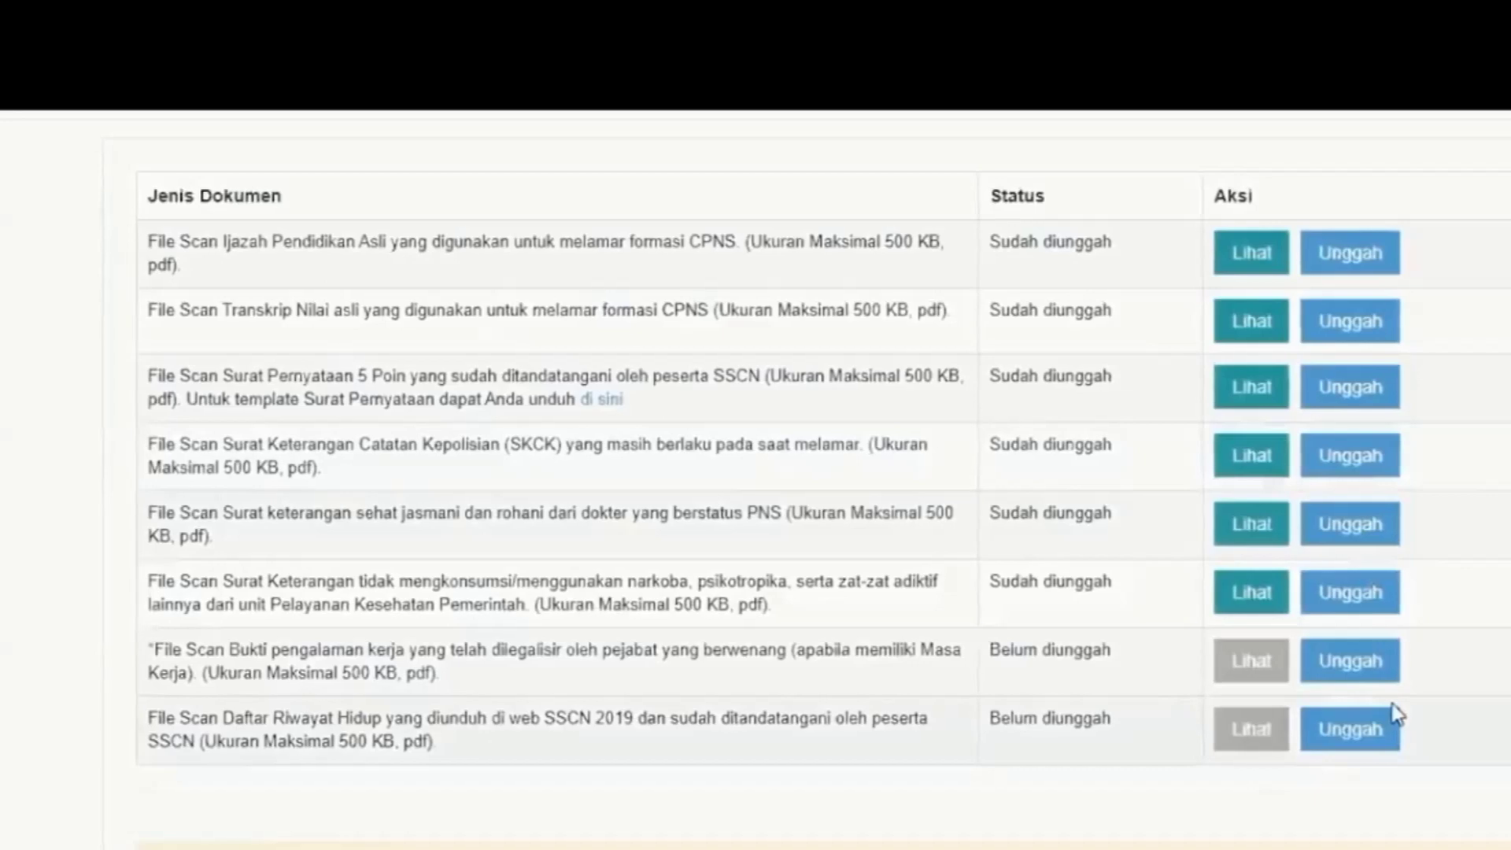
click(600, 399)
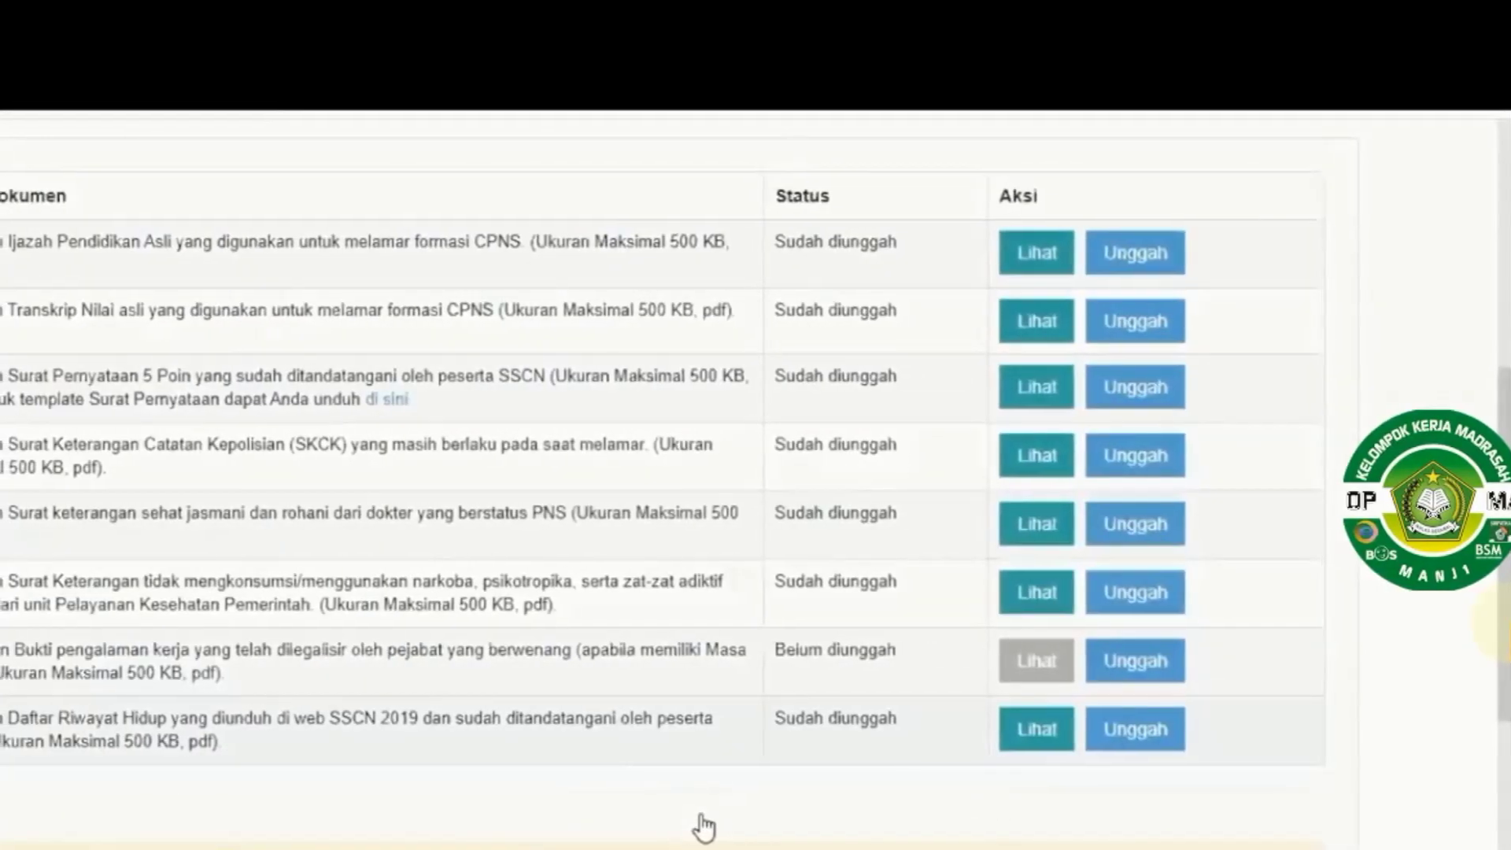
End DRH filling via Akhiri Proses Pengisian DRH, confirming Ya in the warning
scroll(701, 826, down, 5)
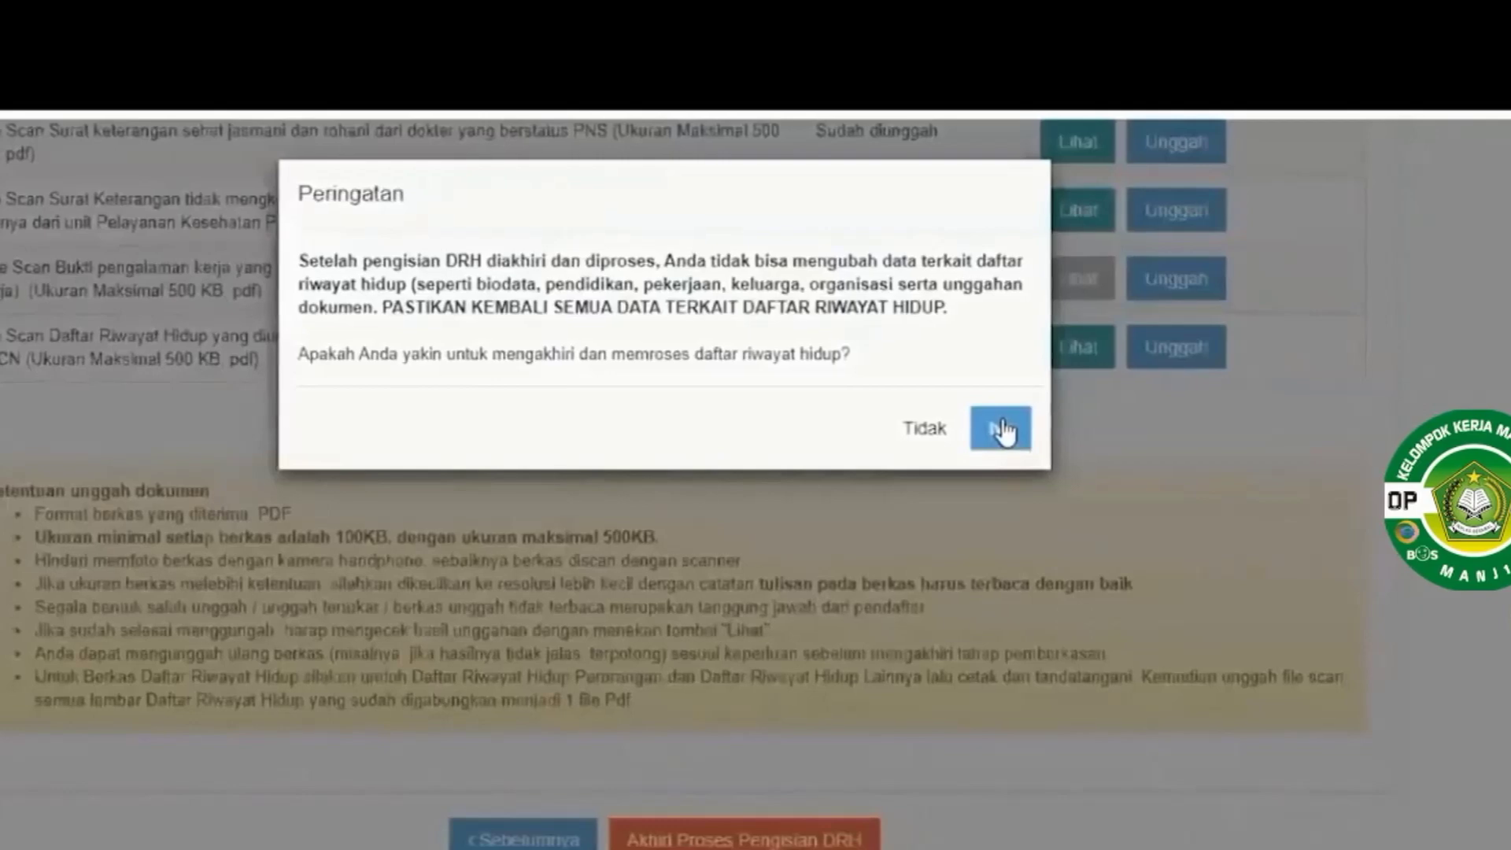
click(794, 533)
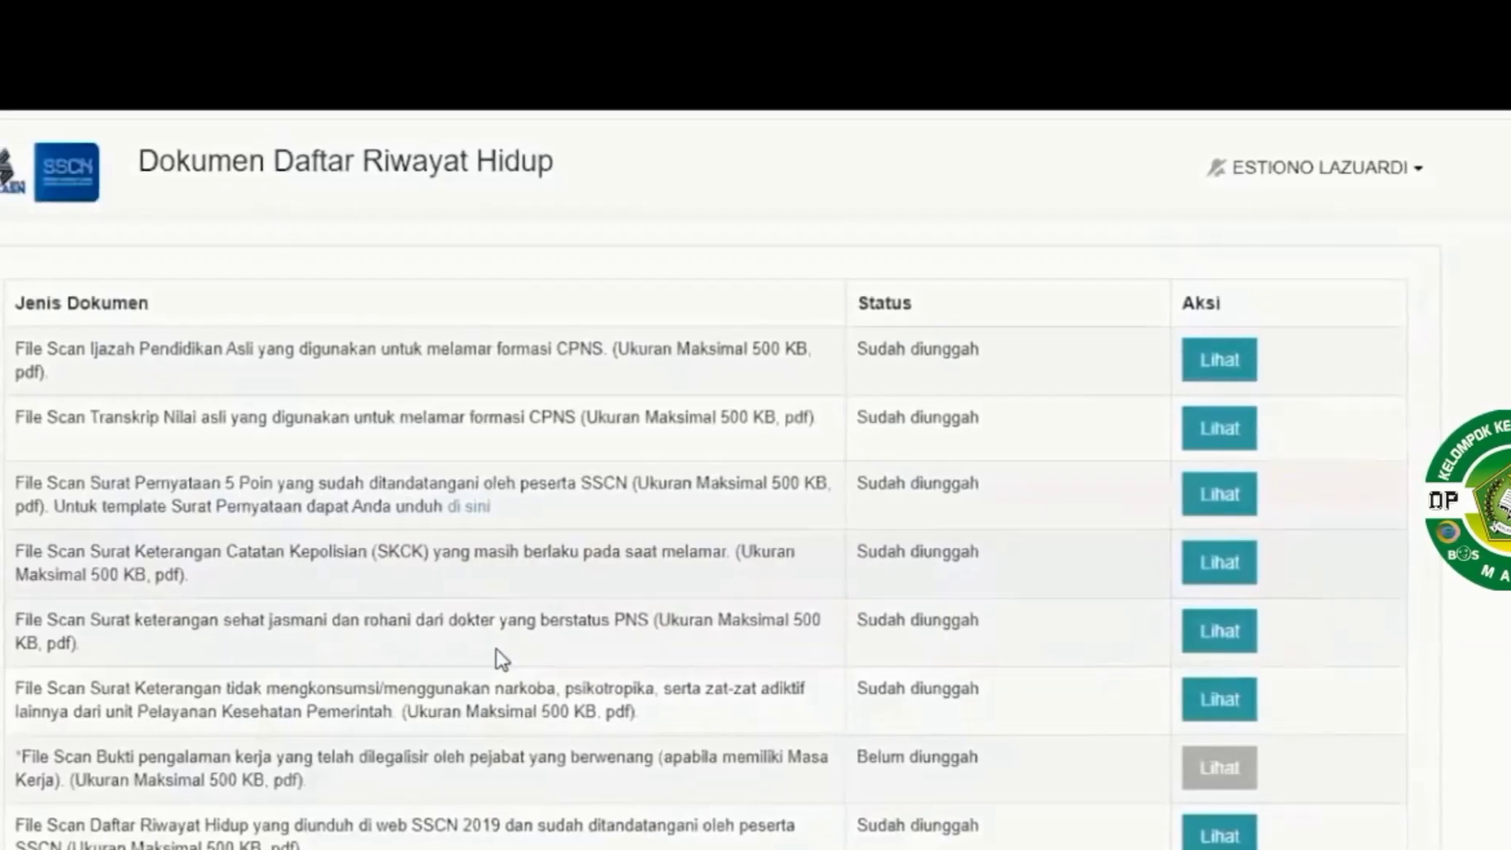
Scroll the registration resume down to the AJUKAN SANGGAH appeal offer
scroll(853, 551, down, 5)
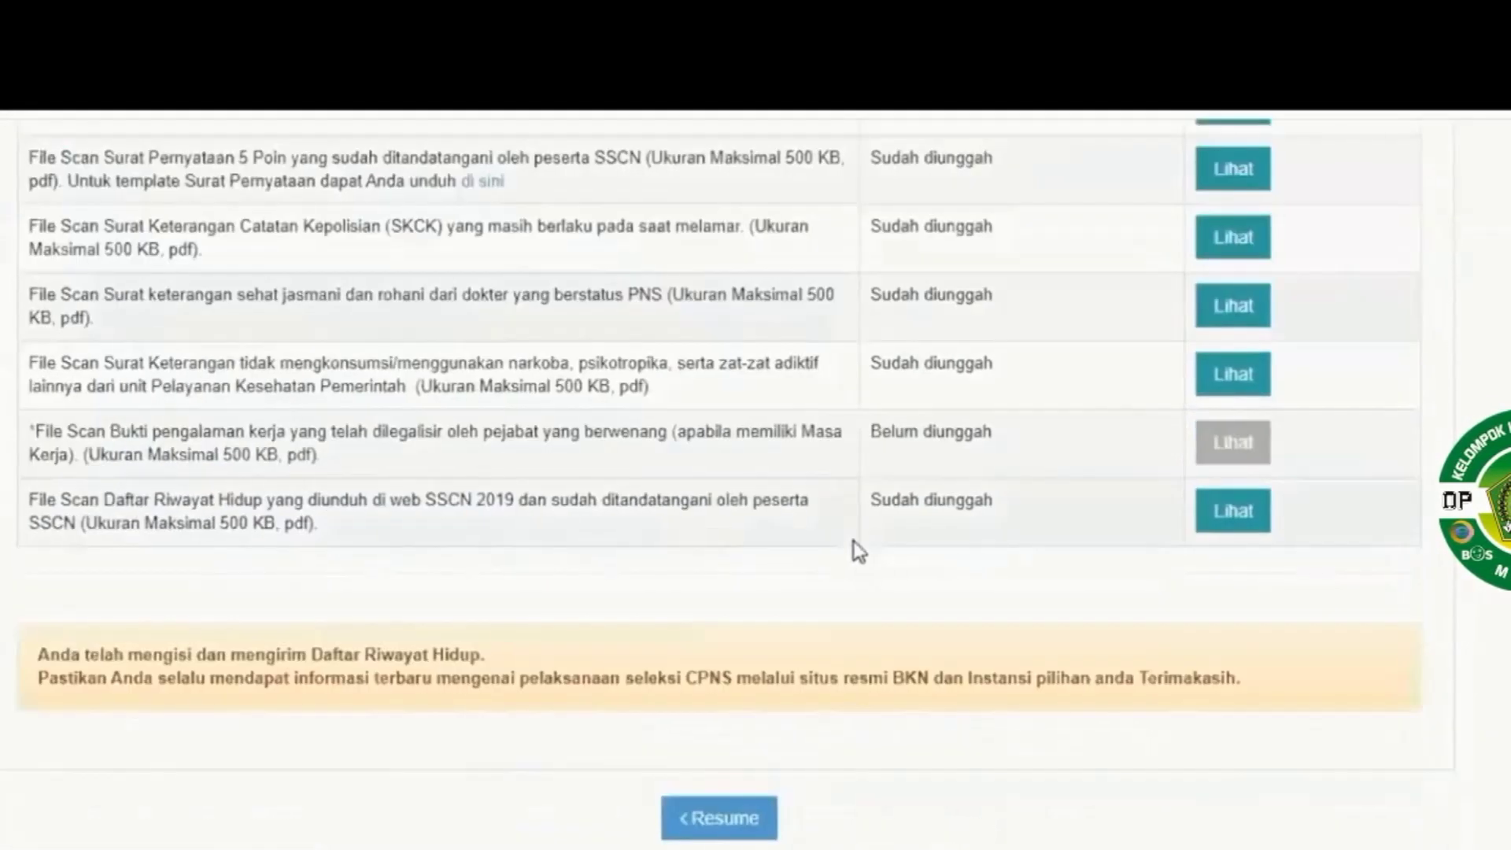
scroll(853, 543, up, 5)
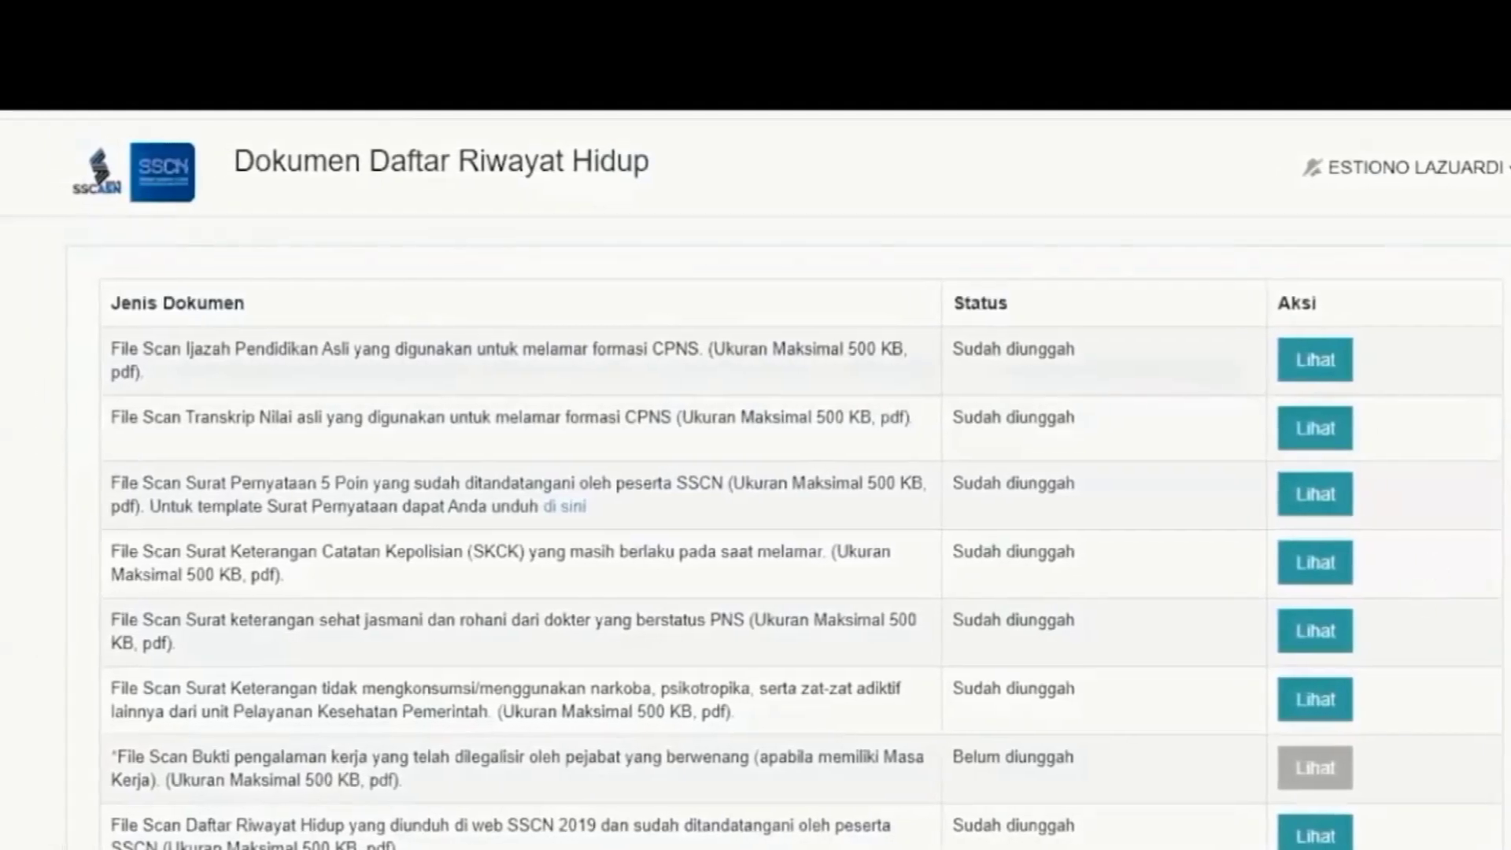
scroll(1313, 433, down, 3)
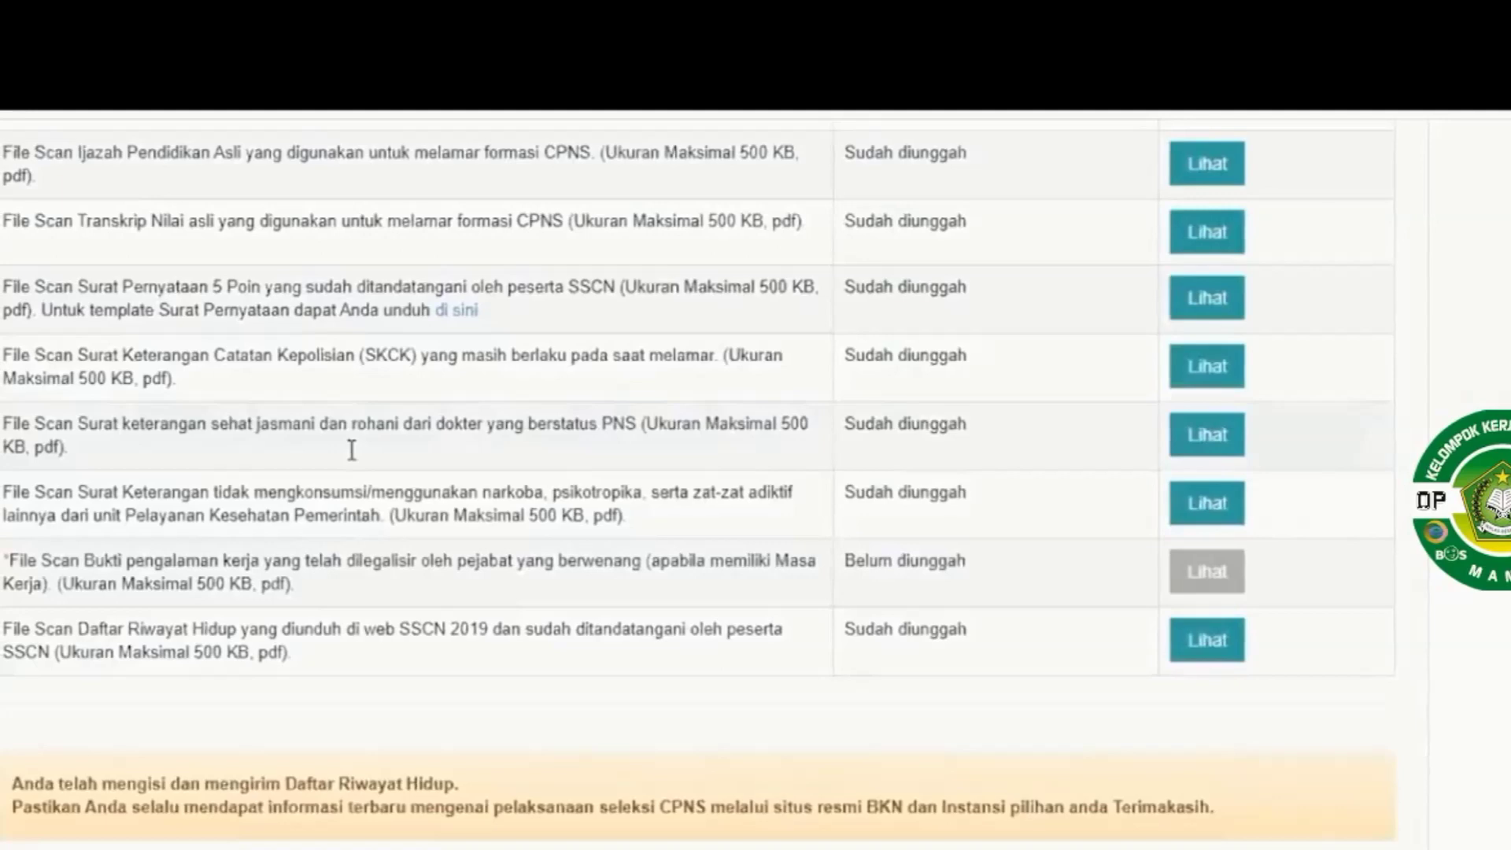
scroll(675, 446, down, 2)
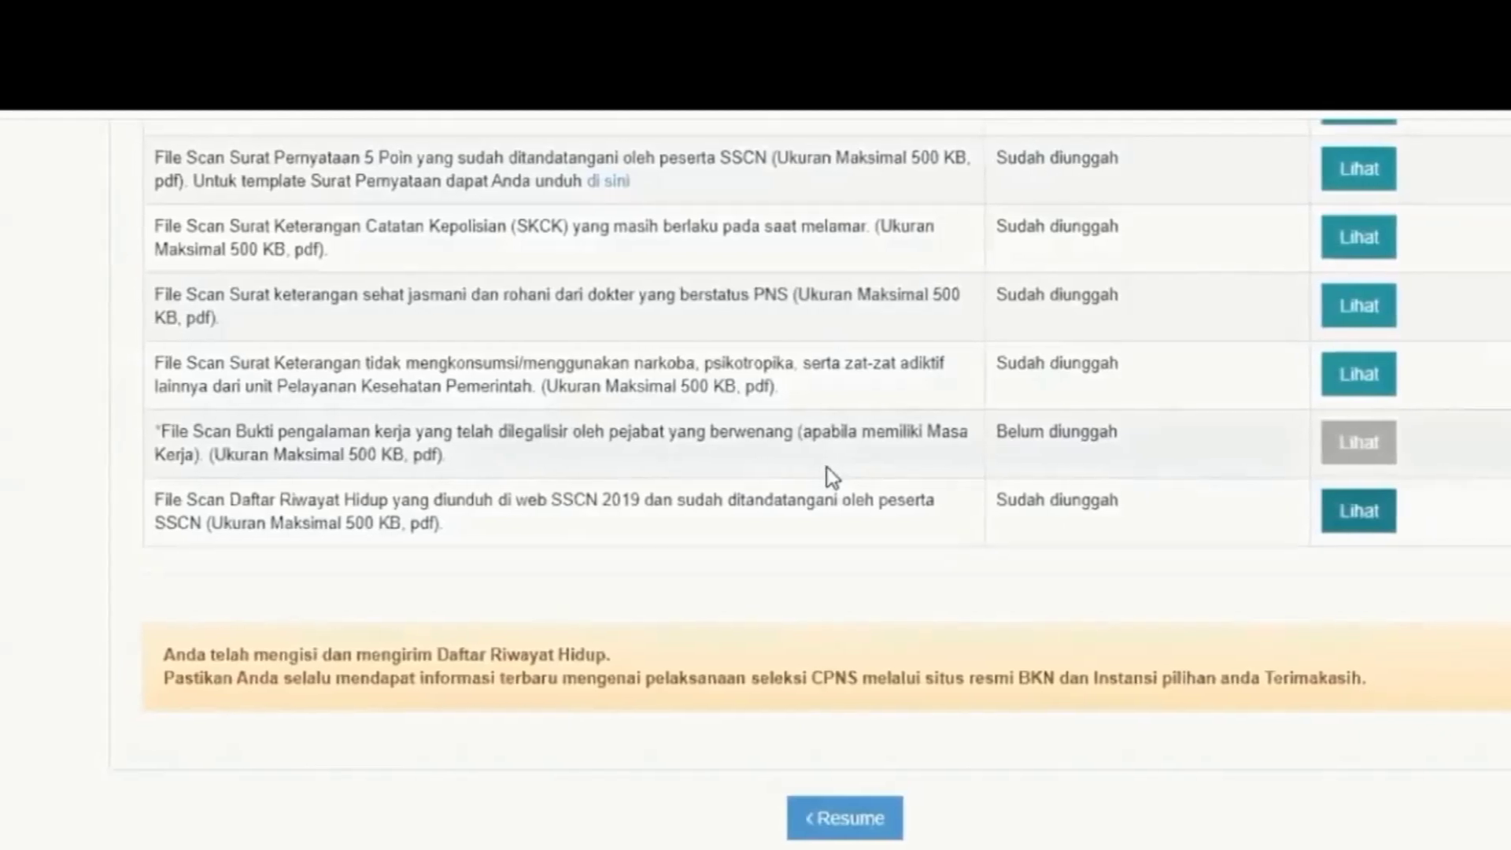
scroll(831, 468, up, 3)
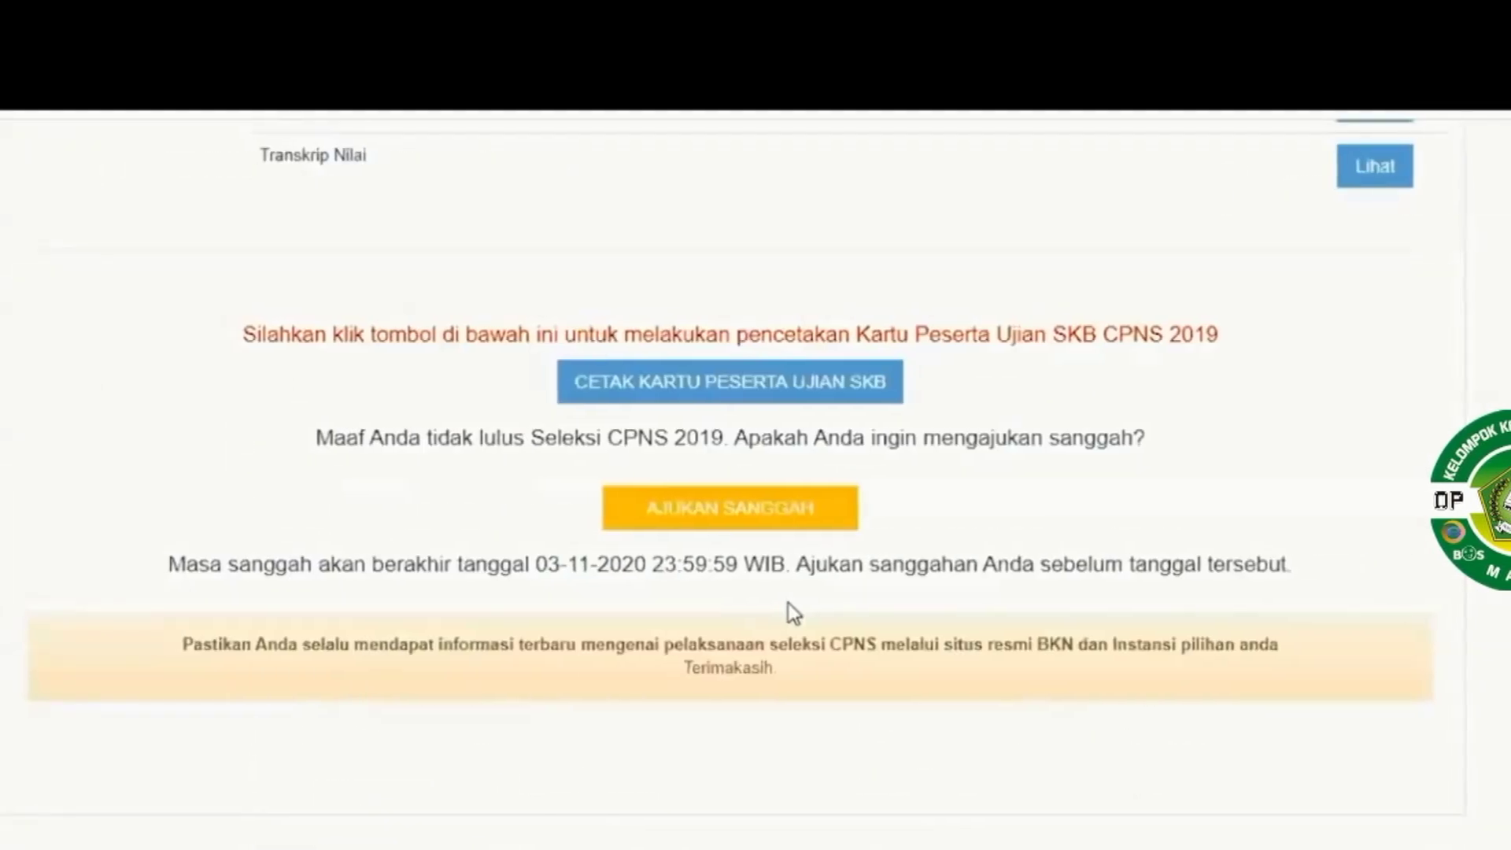
Reveal the appeal form and show the Perihal Sanggah subject options
click(774, 493)
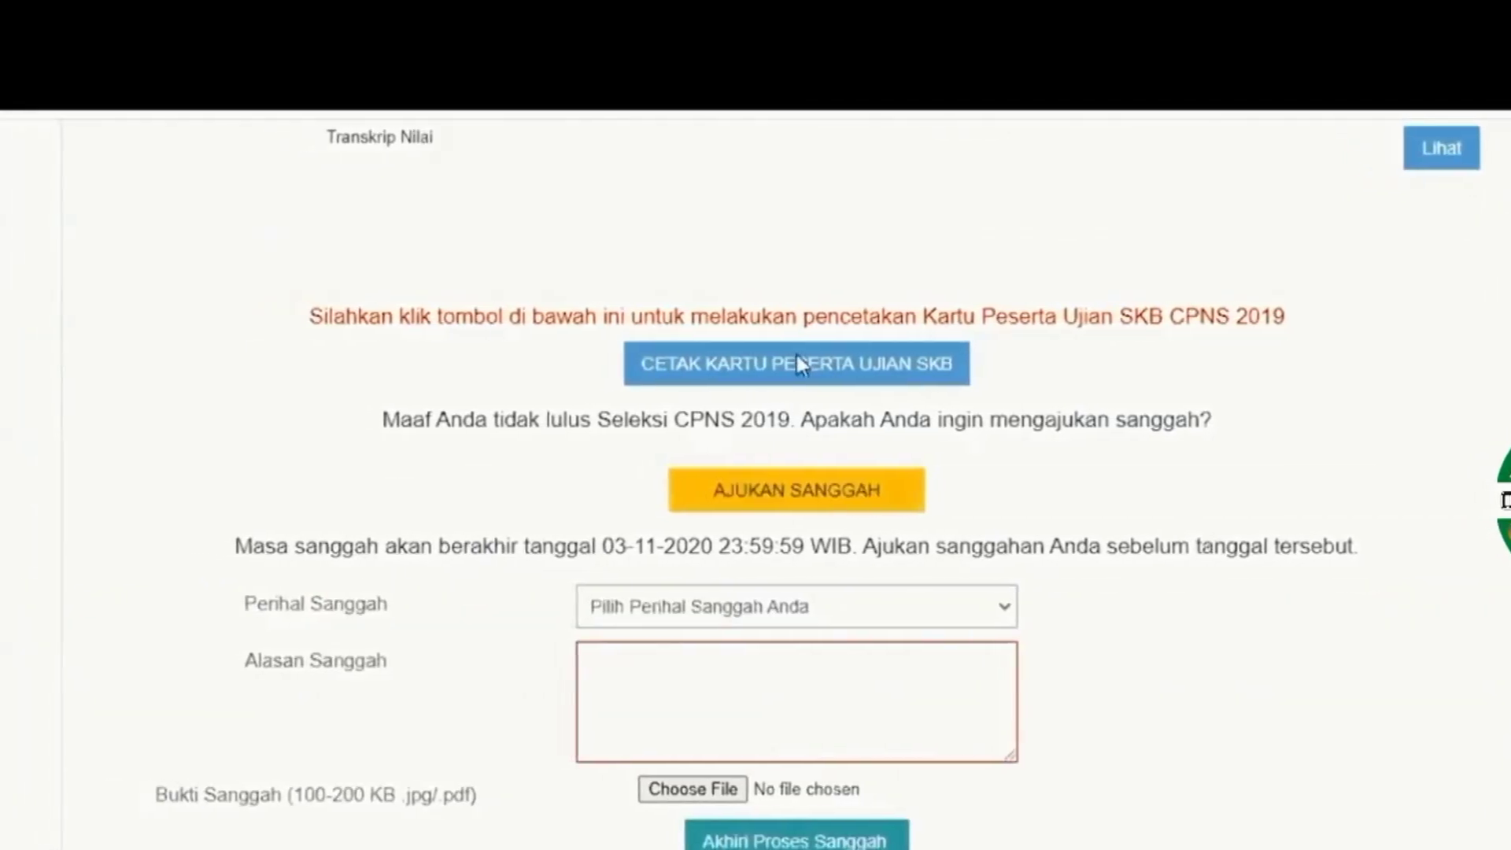
scroll(809, 391, down, 3)
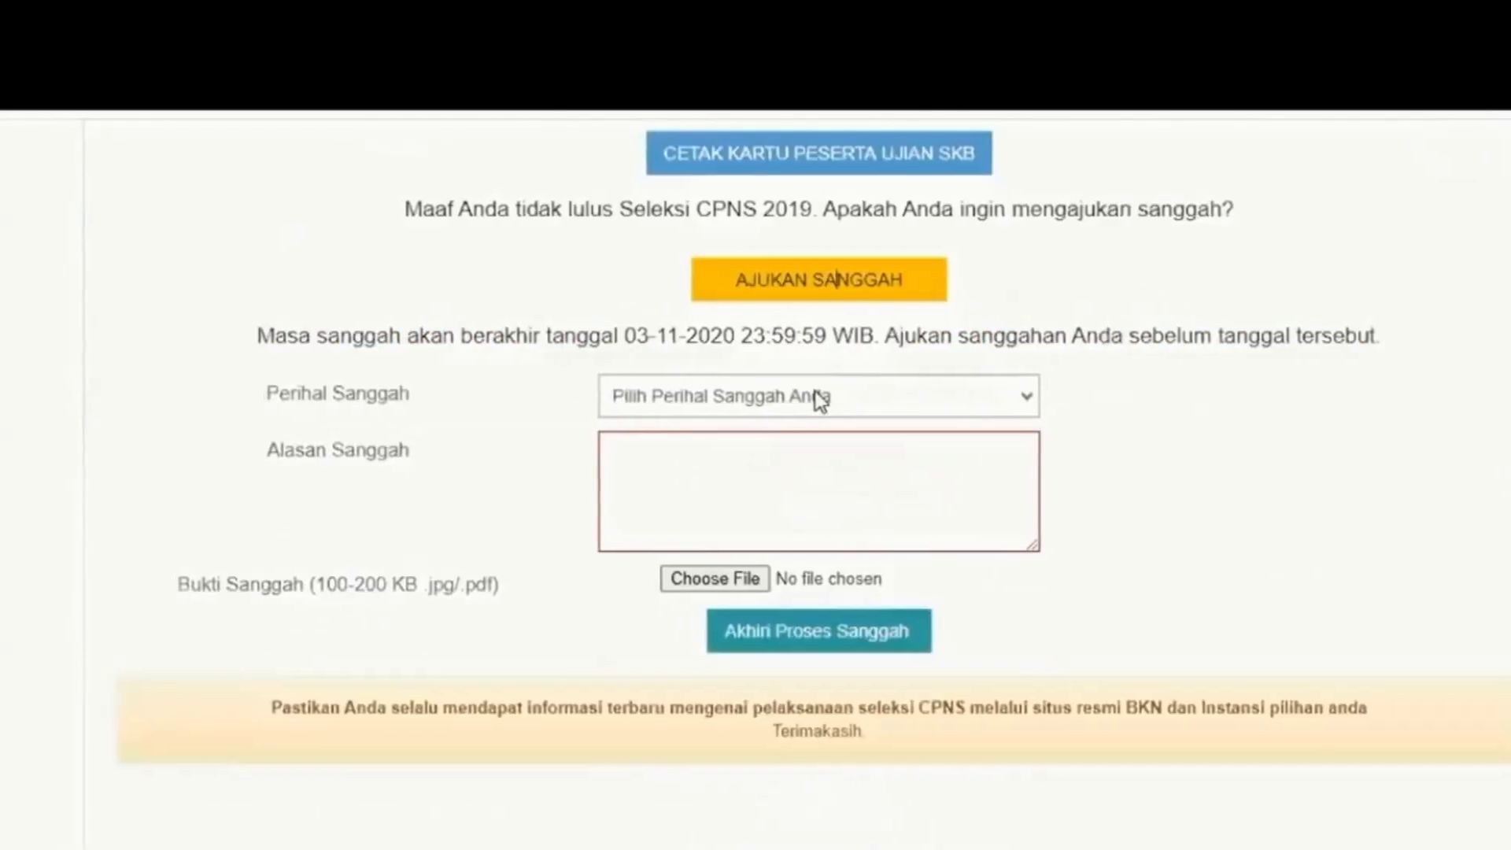
click(785, 405)
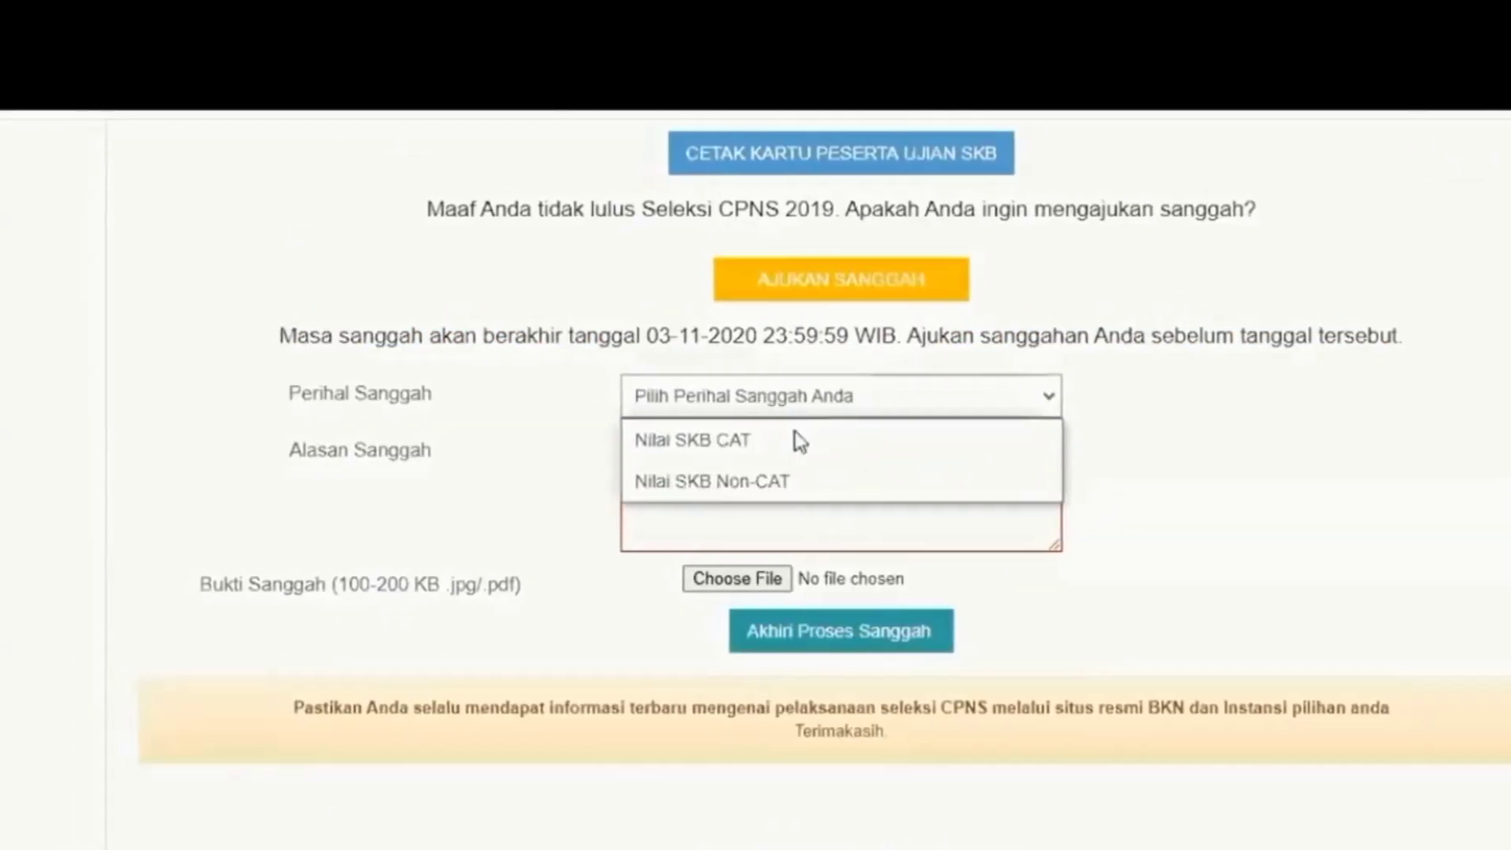
click(761, 383)
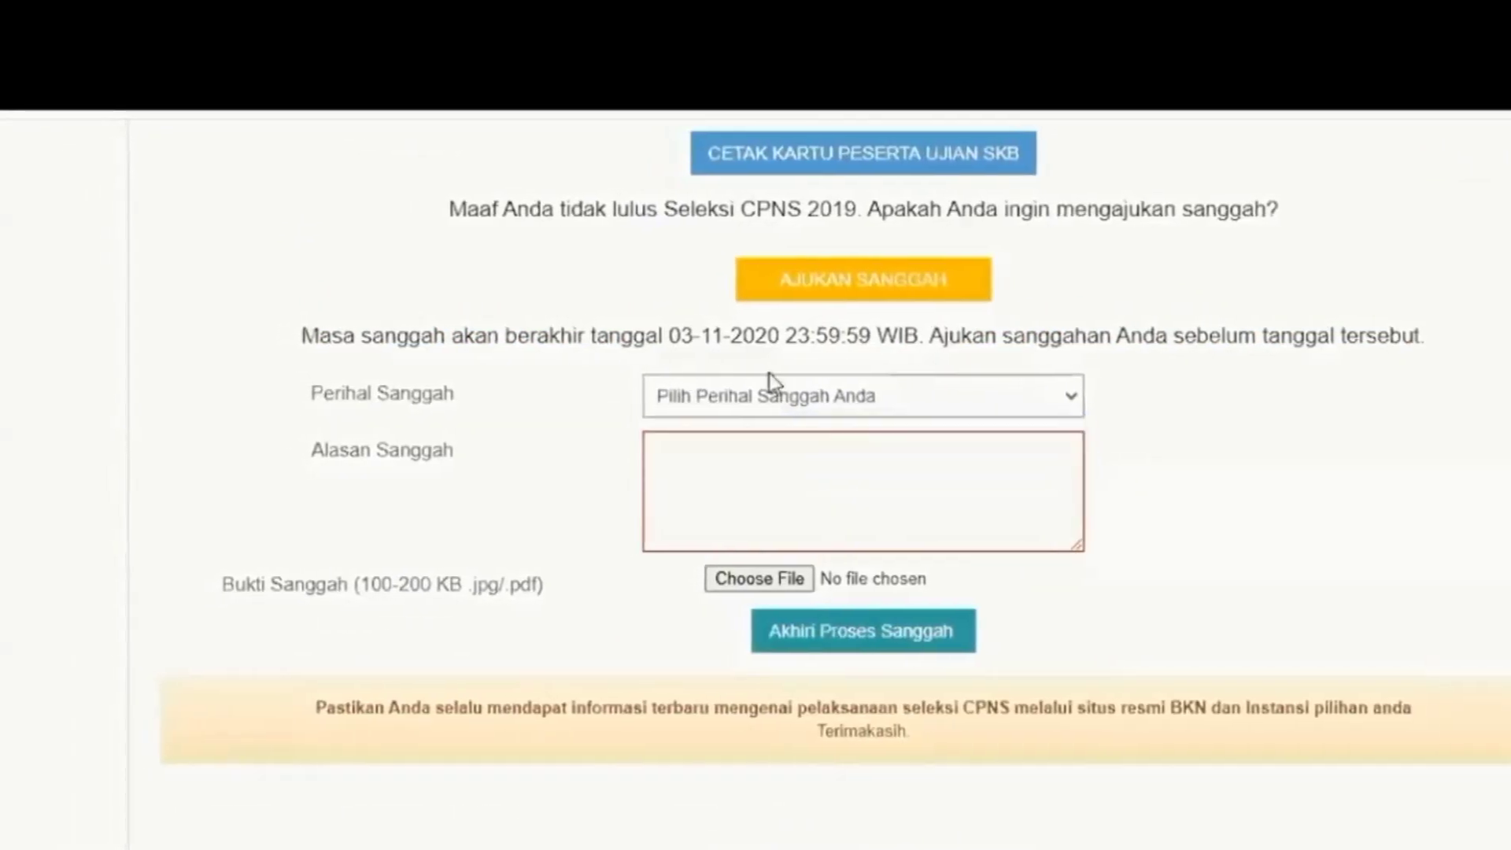
click(777, 411)
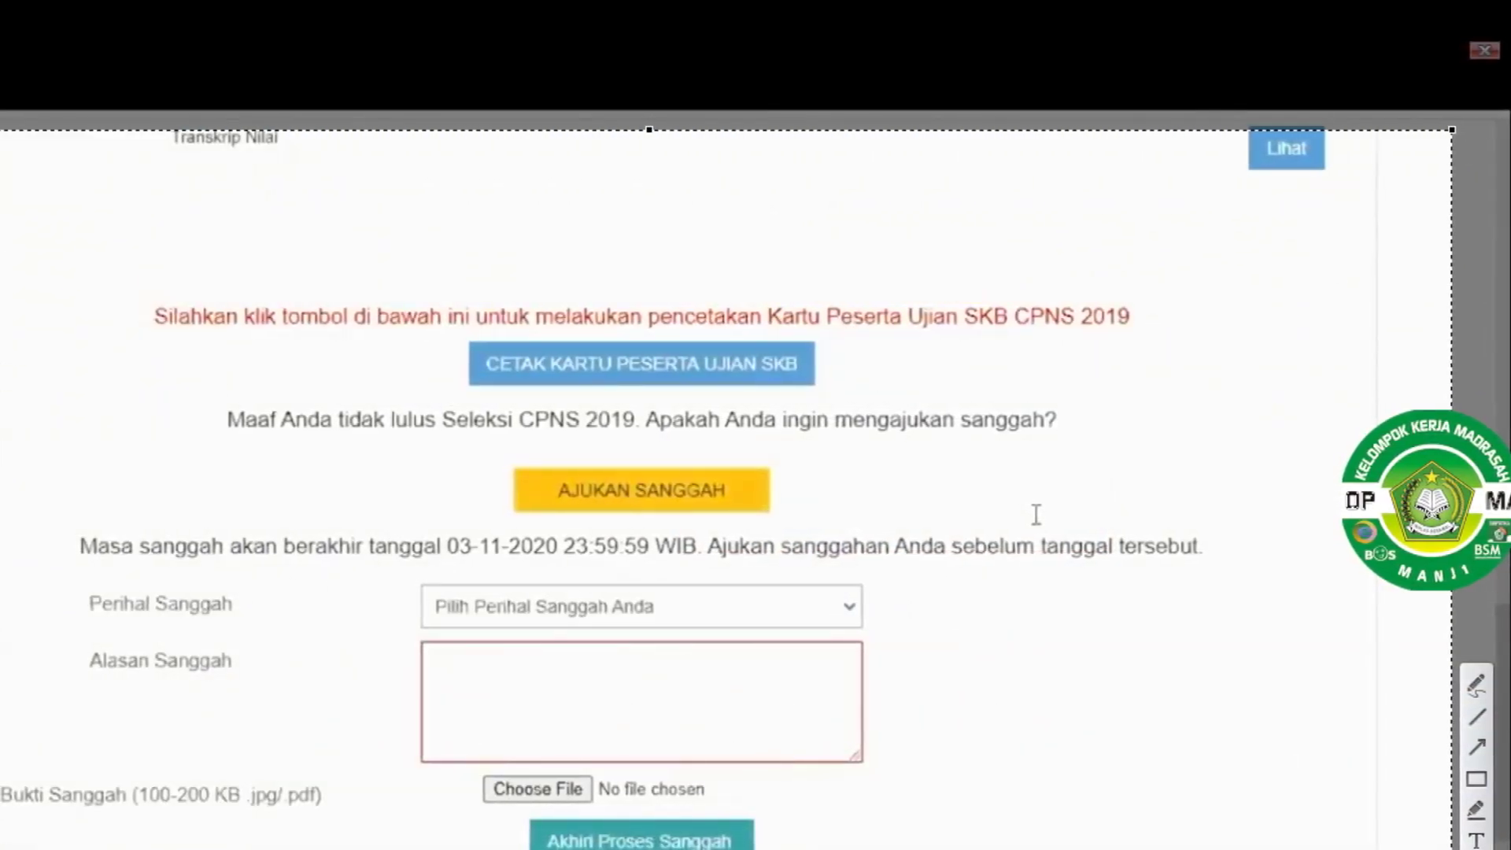
Mark the appeal offer with a red box and arrow
click(1473, 779)
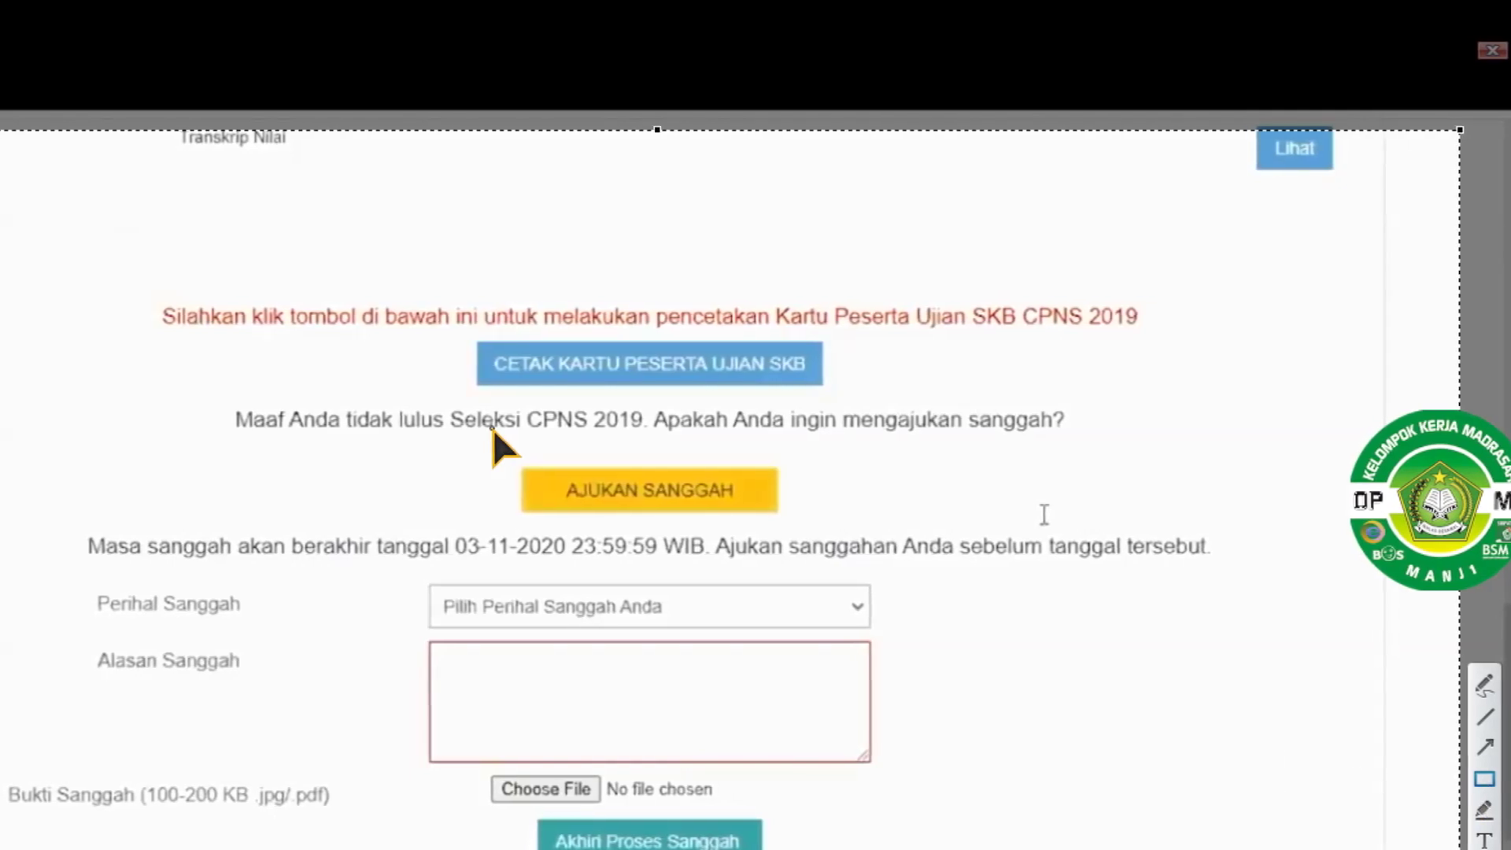
drag(489, 428, 803, 532)
click(1491, 746)
mouse_move(1270, 329)
mouse_down()
mouse_move(1086, 404)
mouse_move(918, 596)
mouse_move(845, 482)
mouse_up()
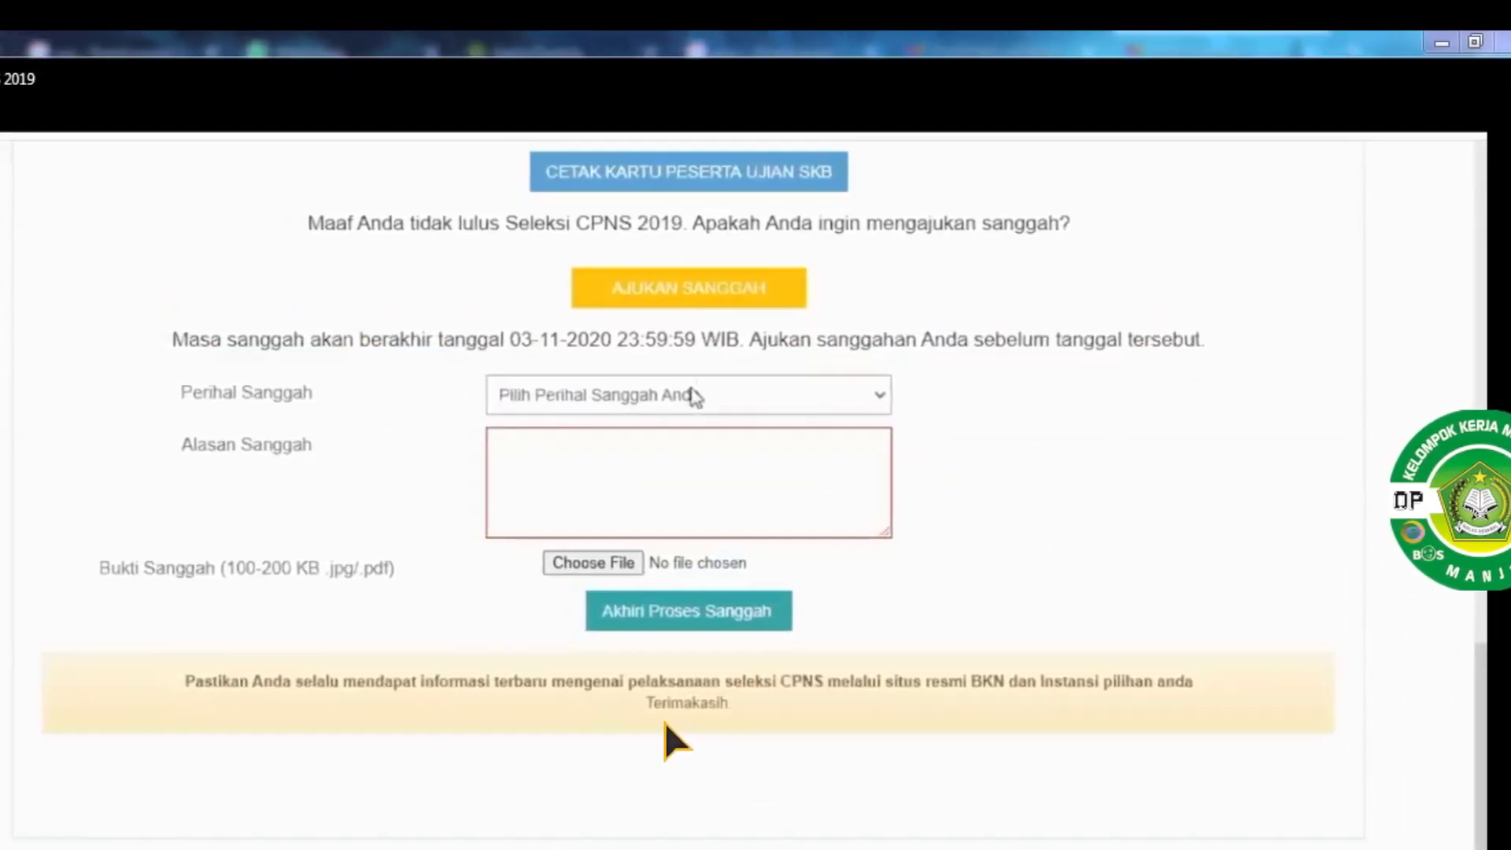
Capture the form, marking the Nilai SKB CAT and Nilai SKB Non-CAT options with red boxes and arrows
key(Print)
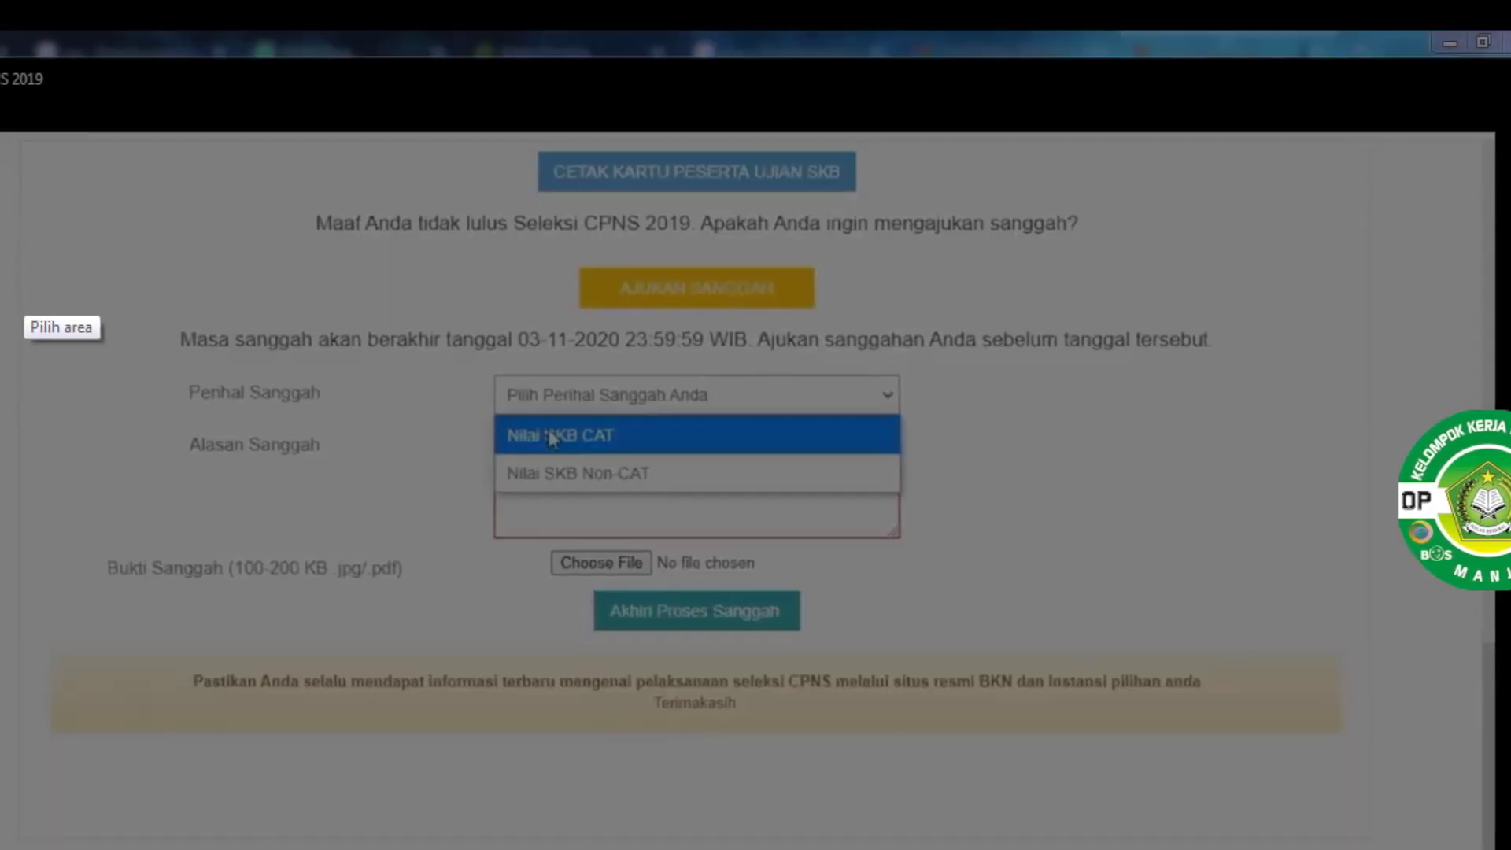
drag(0, 98, 1501, 848)
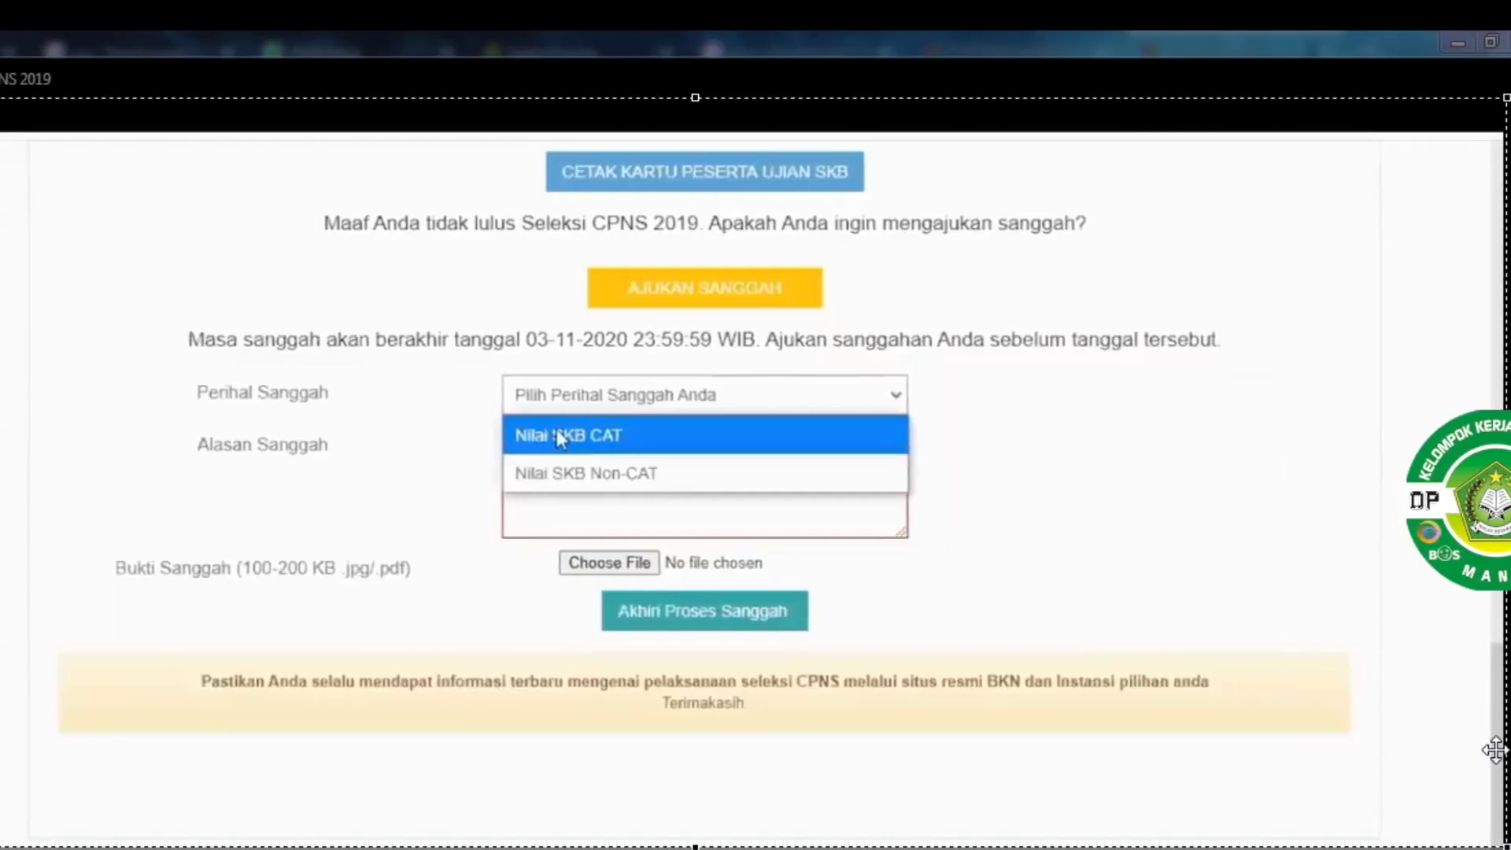
mouse_move(498, 404)
mouse_down()
mouse_move(634, 462)
mouse_move(904, 463)
mouse_up()
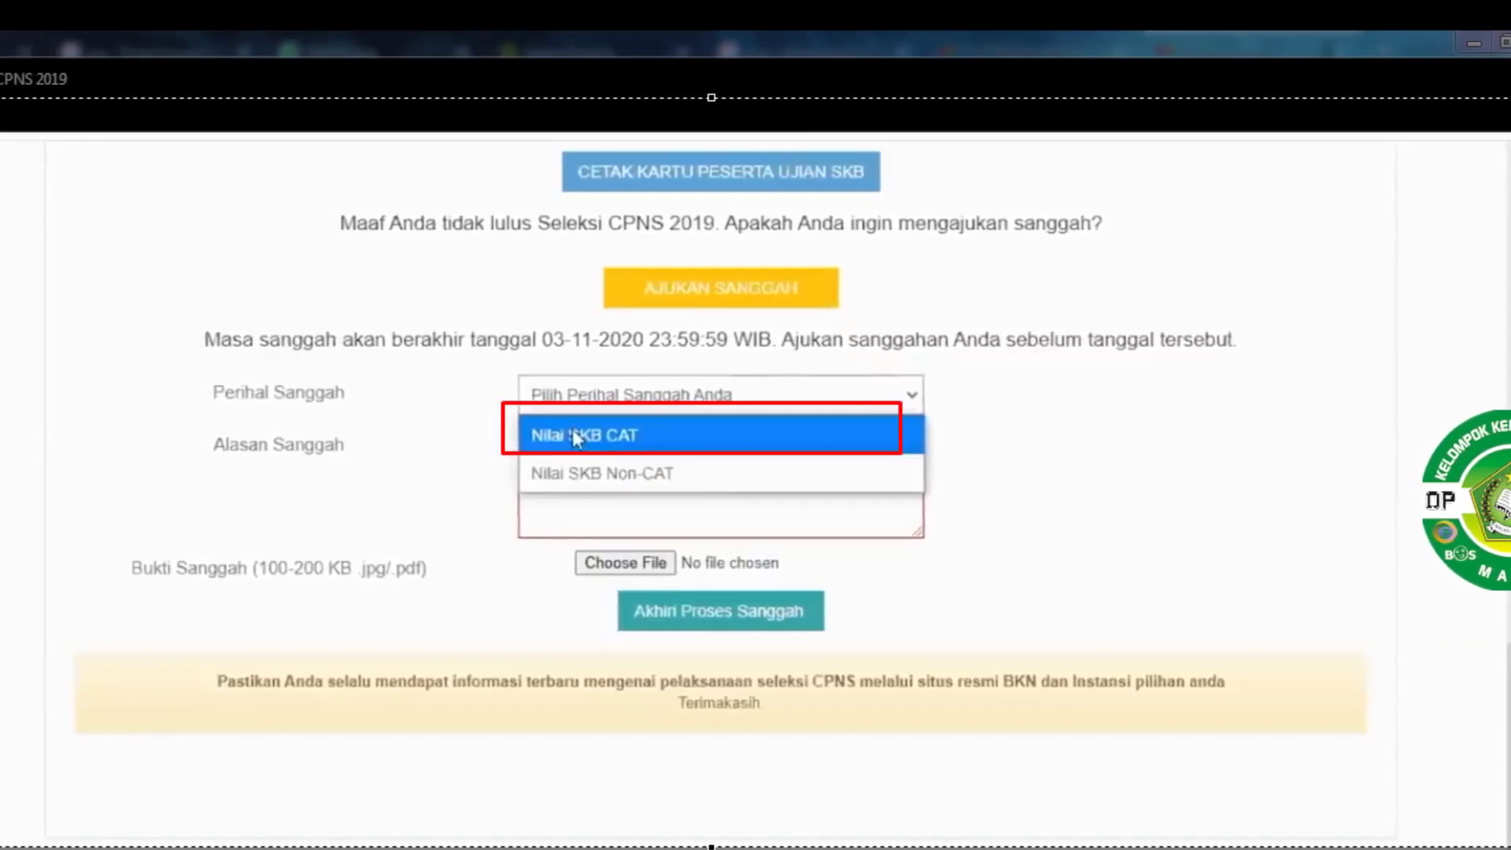
drag(1249, 366, 964, 417)
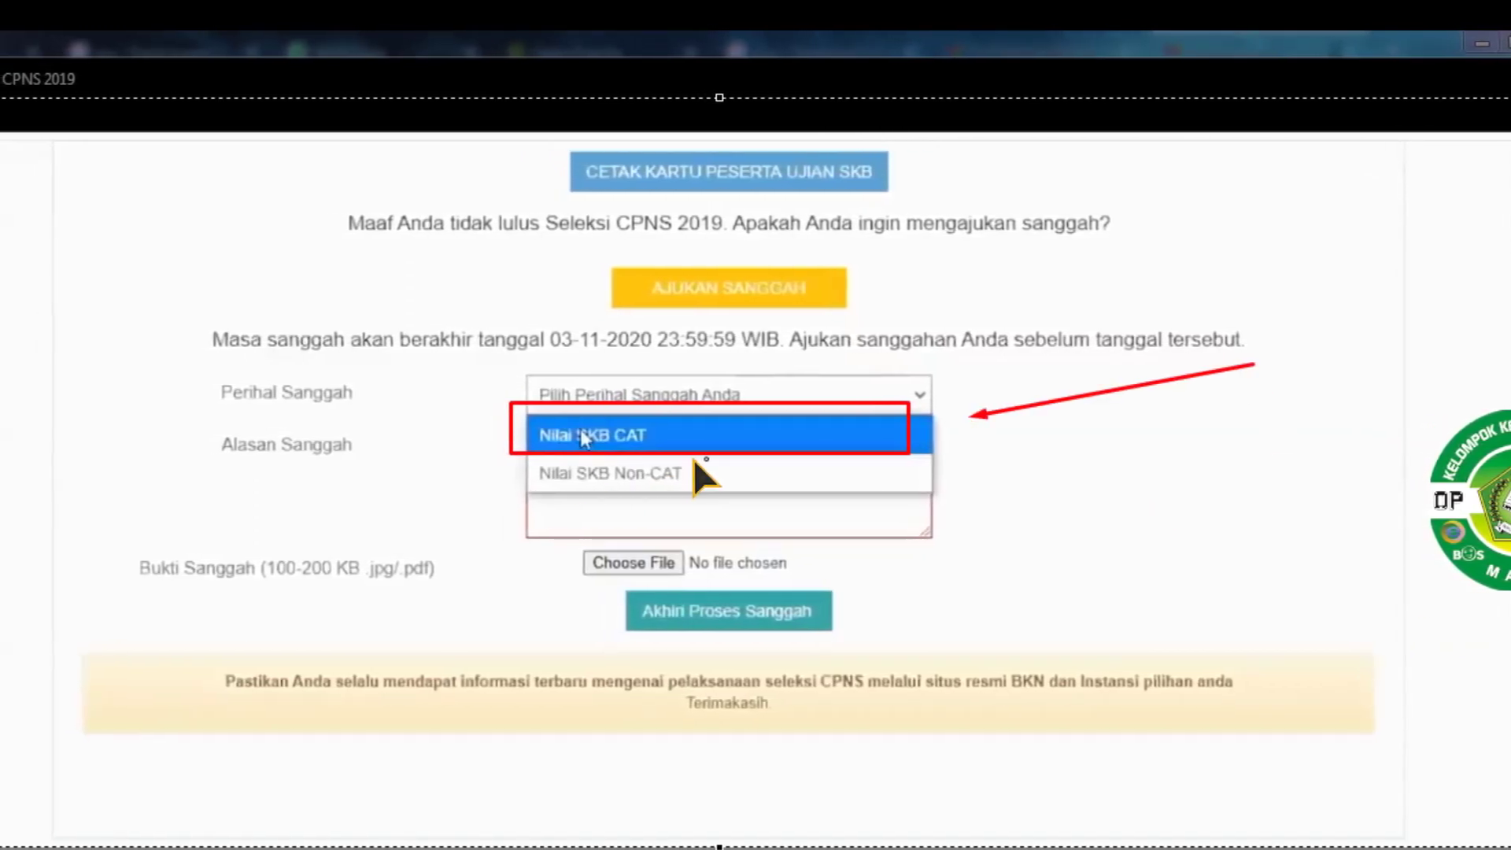
mouse_move(512, 450)
mouse_down()
mouse_move(883, 523)
mouse_move(983, 521)
mouse_move(983, 501)
mouse_up()
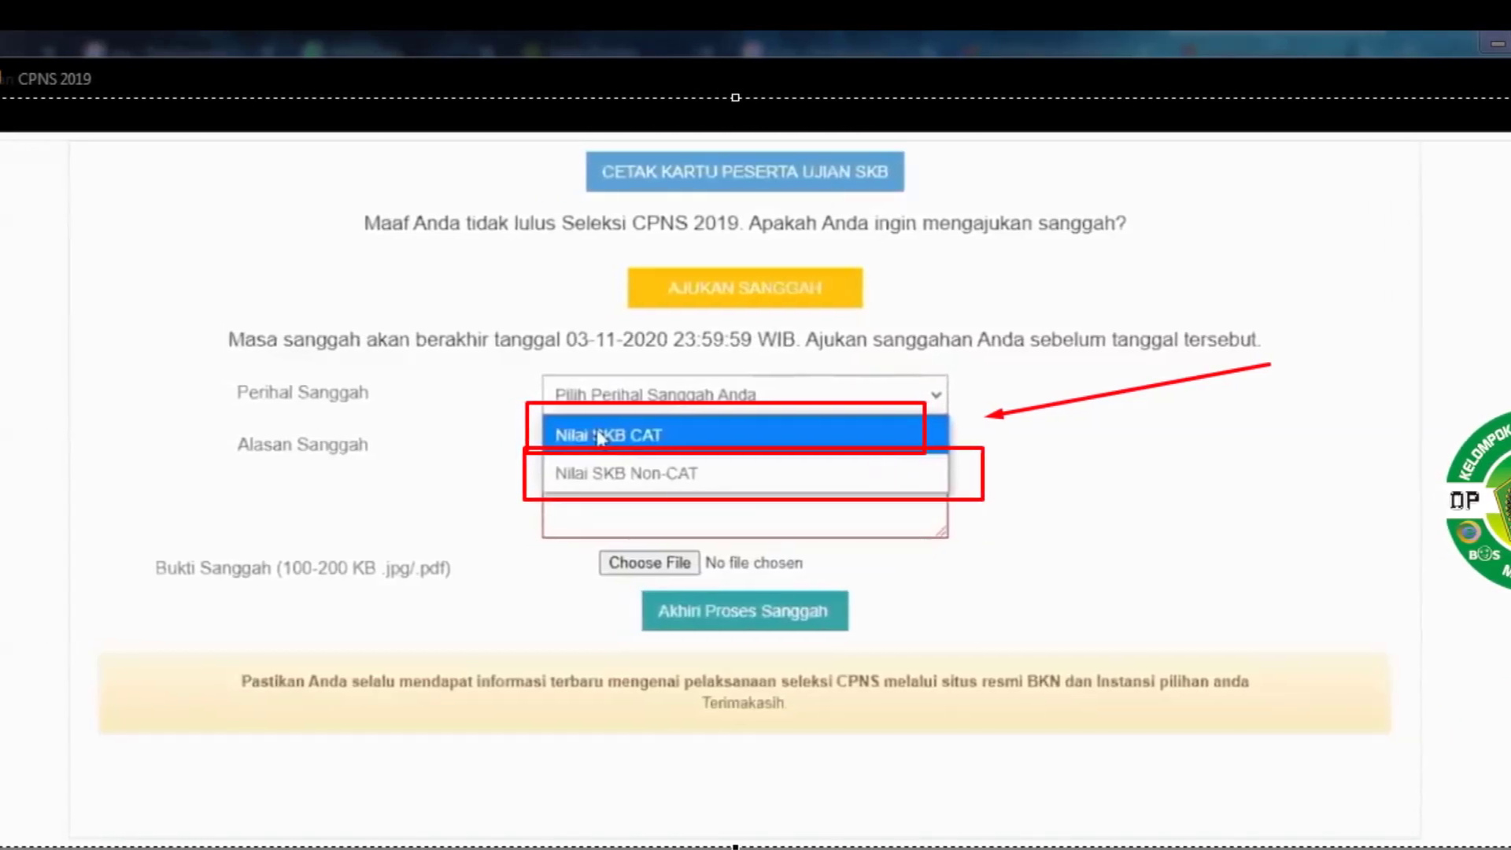
drag(1364, 417, 1068, 507)
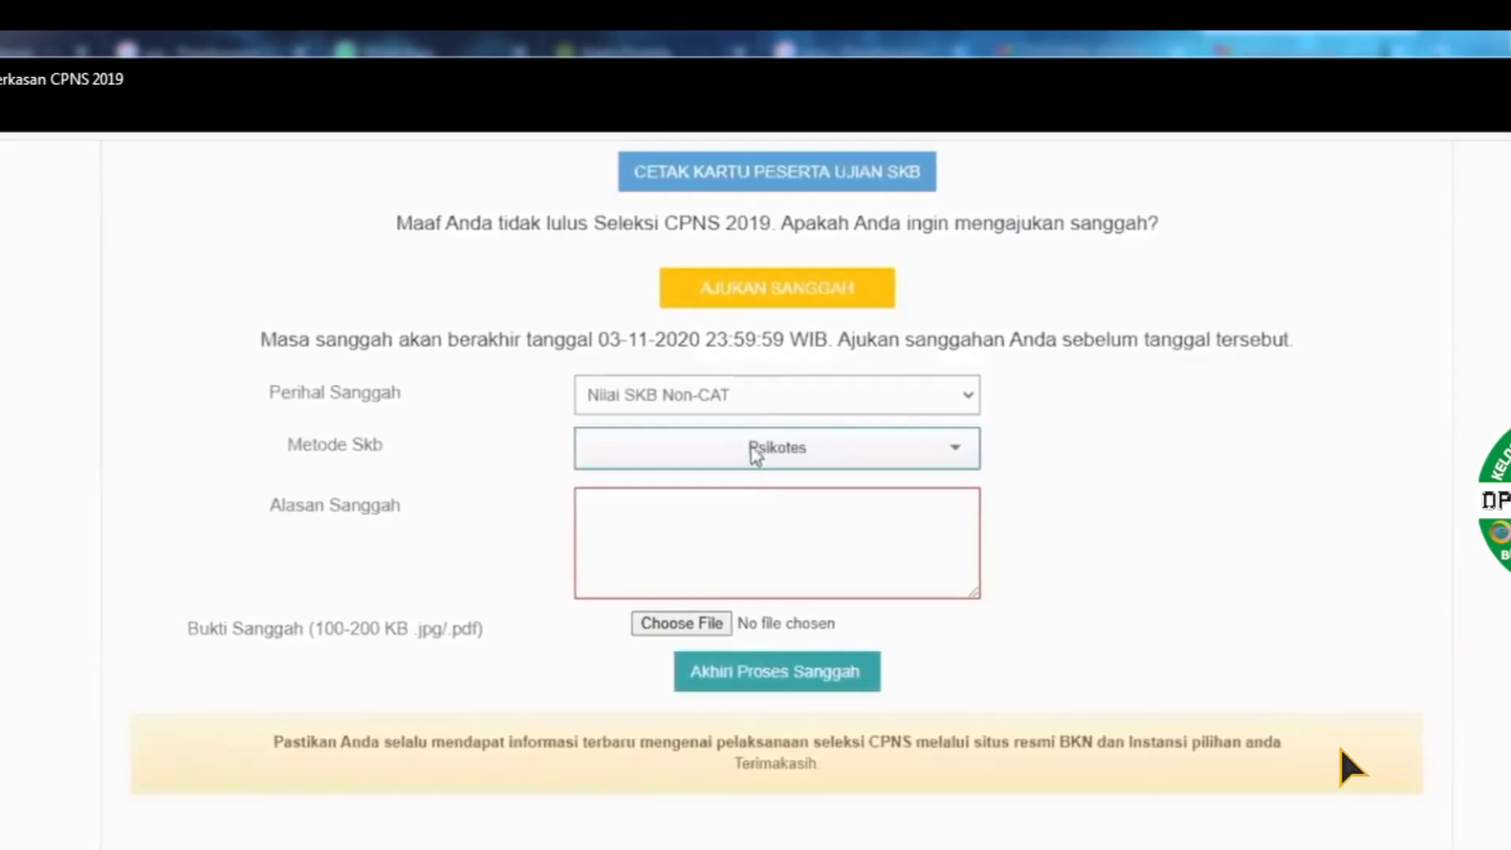
Capture the appeal form with a red arrow pointing at the Psikotes method
key(Print)
drag(454, 307, 1191, 664)
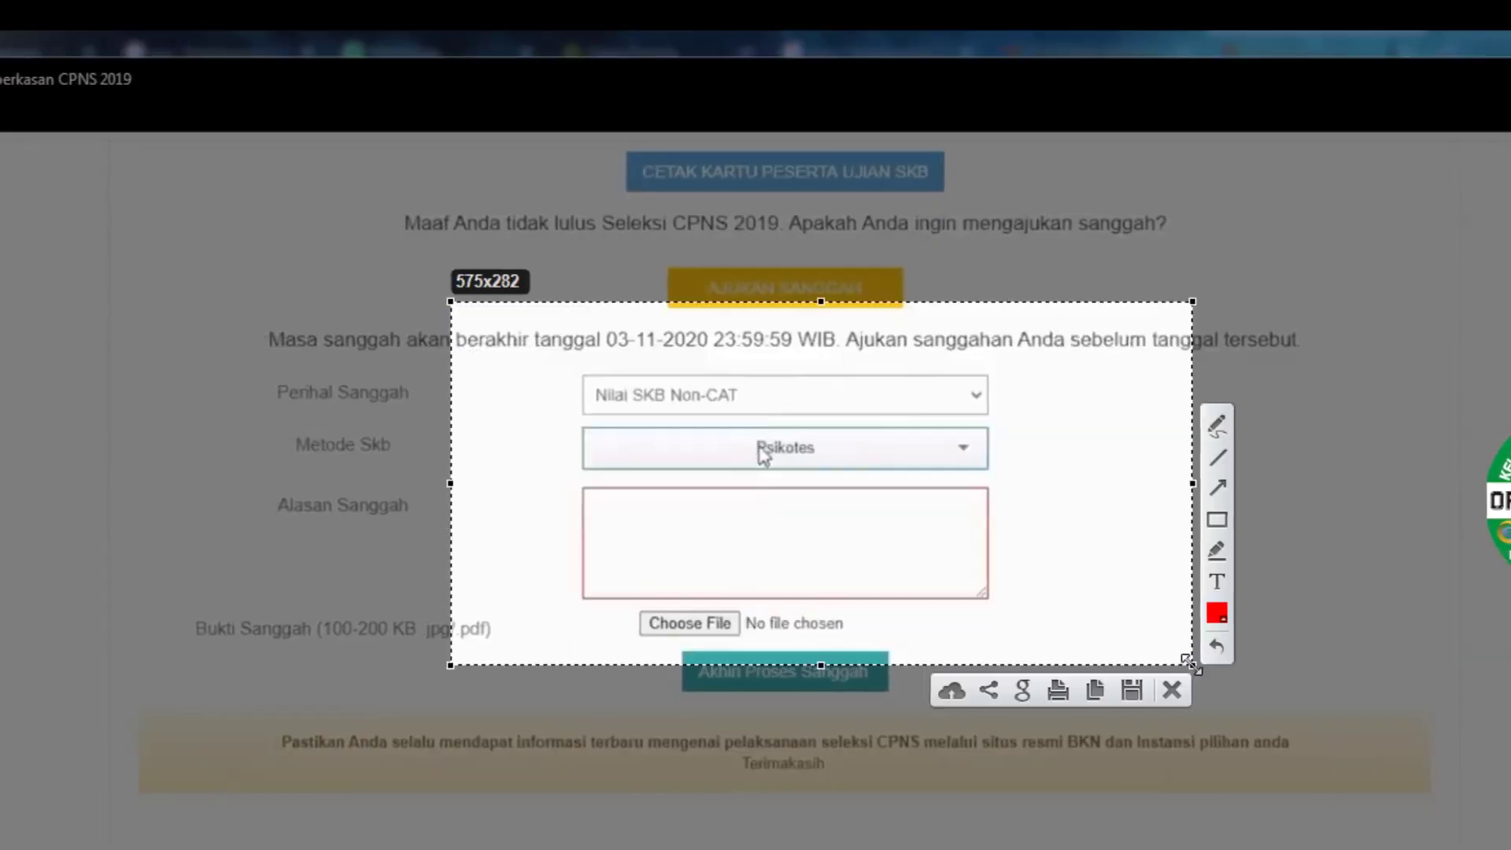
click(1215, 488)
drag(1084, 385, 831, 438)
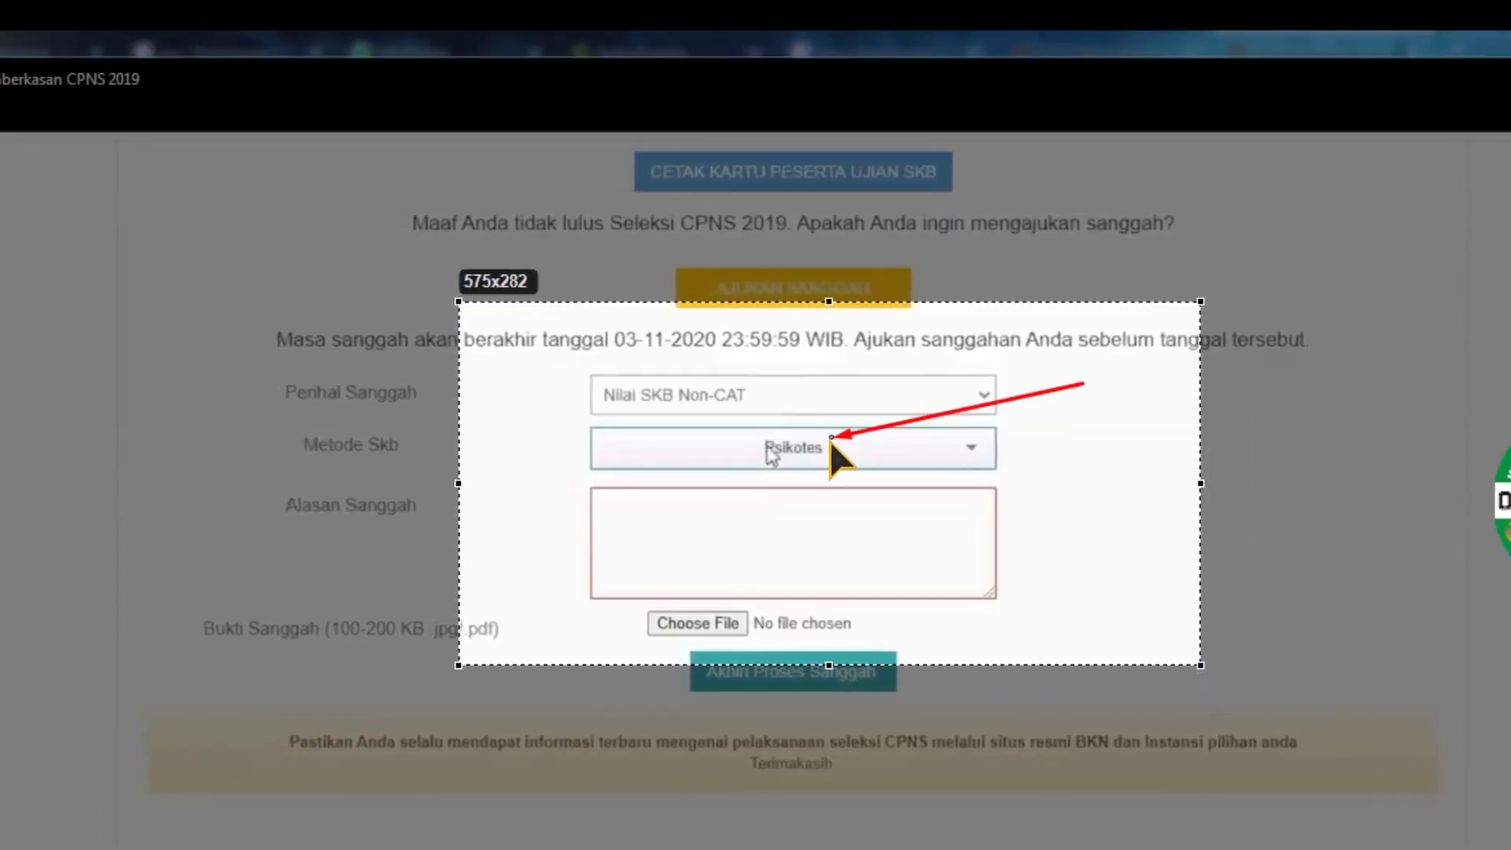
click(1182, 689)
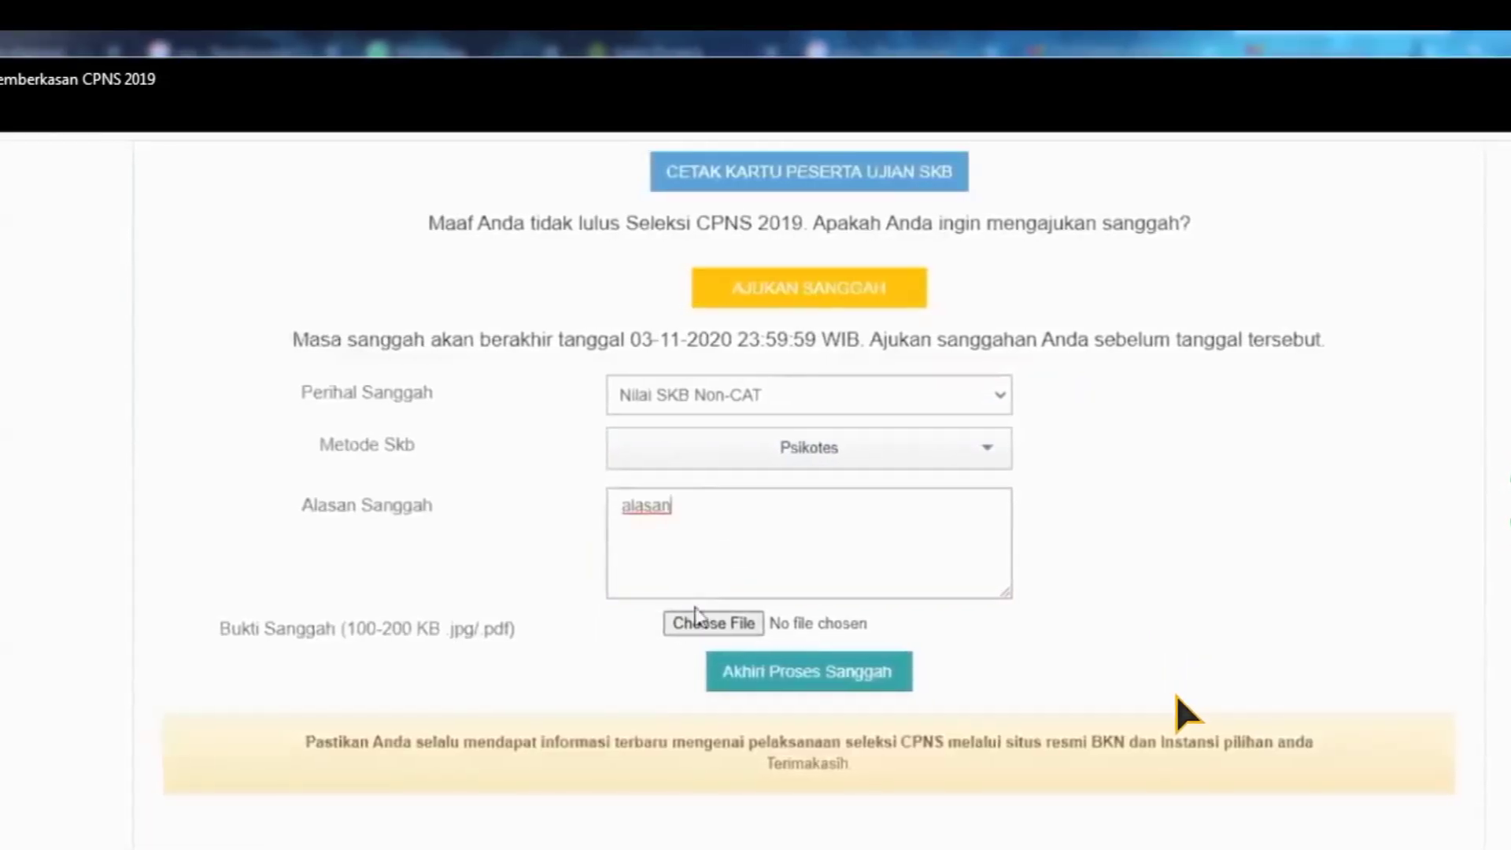
Capture the lower form, marking the Bukti Sanggah upload with a red box and two arrows
key(Print)
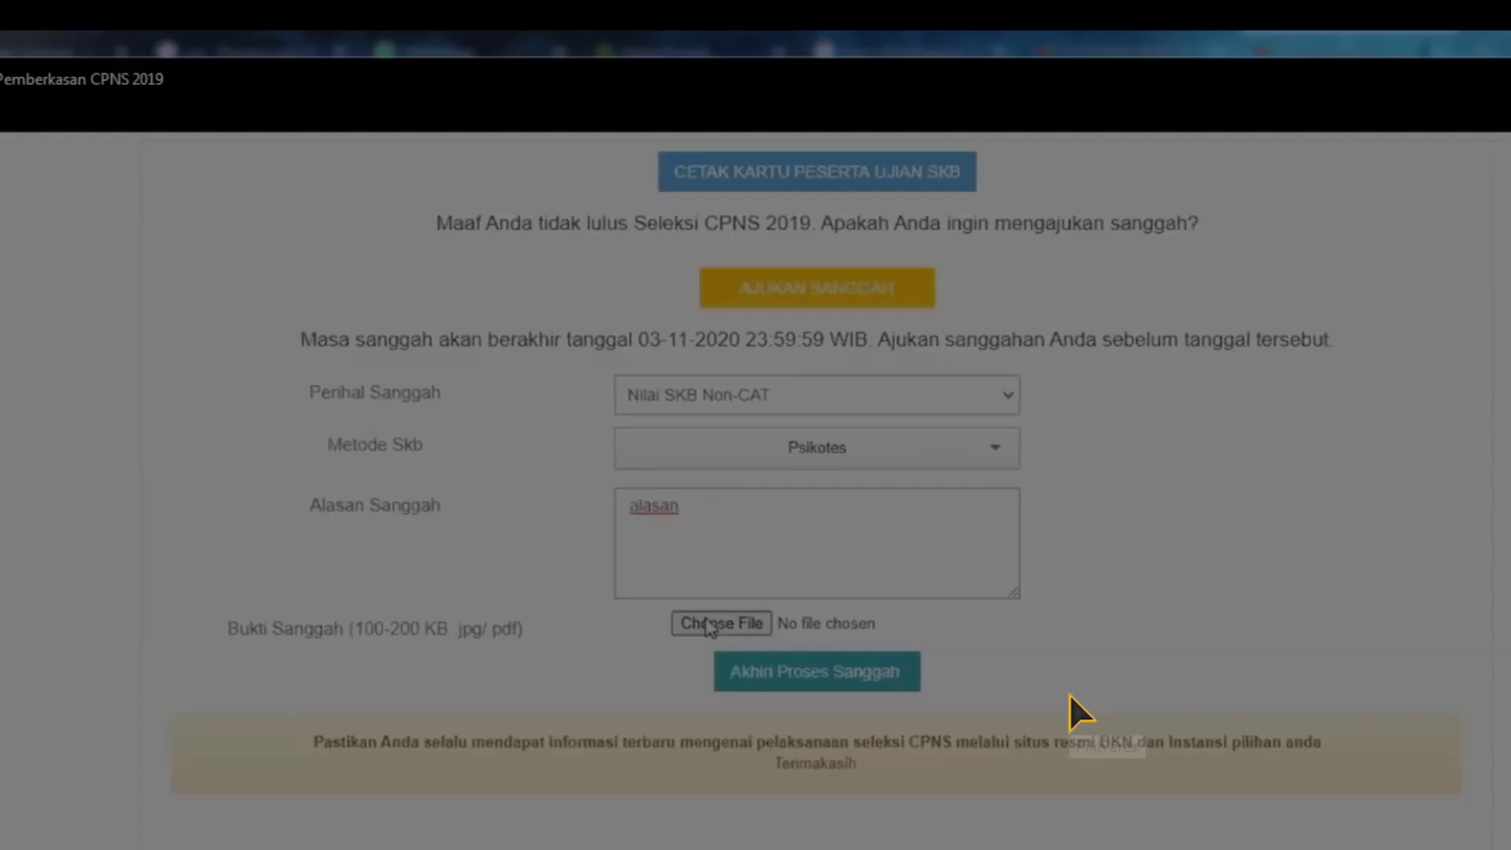
mouse_move(31, 382)
mouse_down()
mouse_move(614, 637)
mouse_move(1270, 739)
mouse_move(1342, 785)
mouse_up()
click(1369, 644)
mouse_move(214, 584)
mouse_down()
mouse_move(507, 670)
mouse_move(566, 657)
mouse_up()
click(1377, 611)
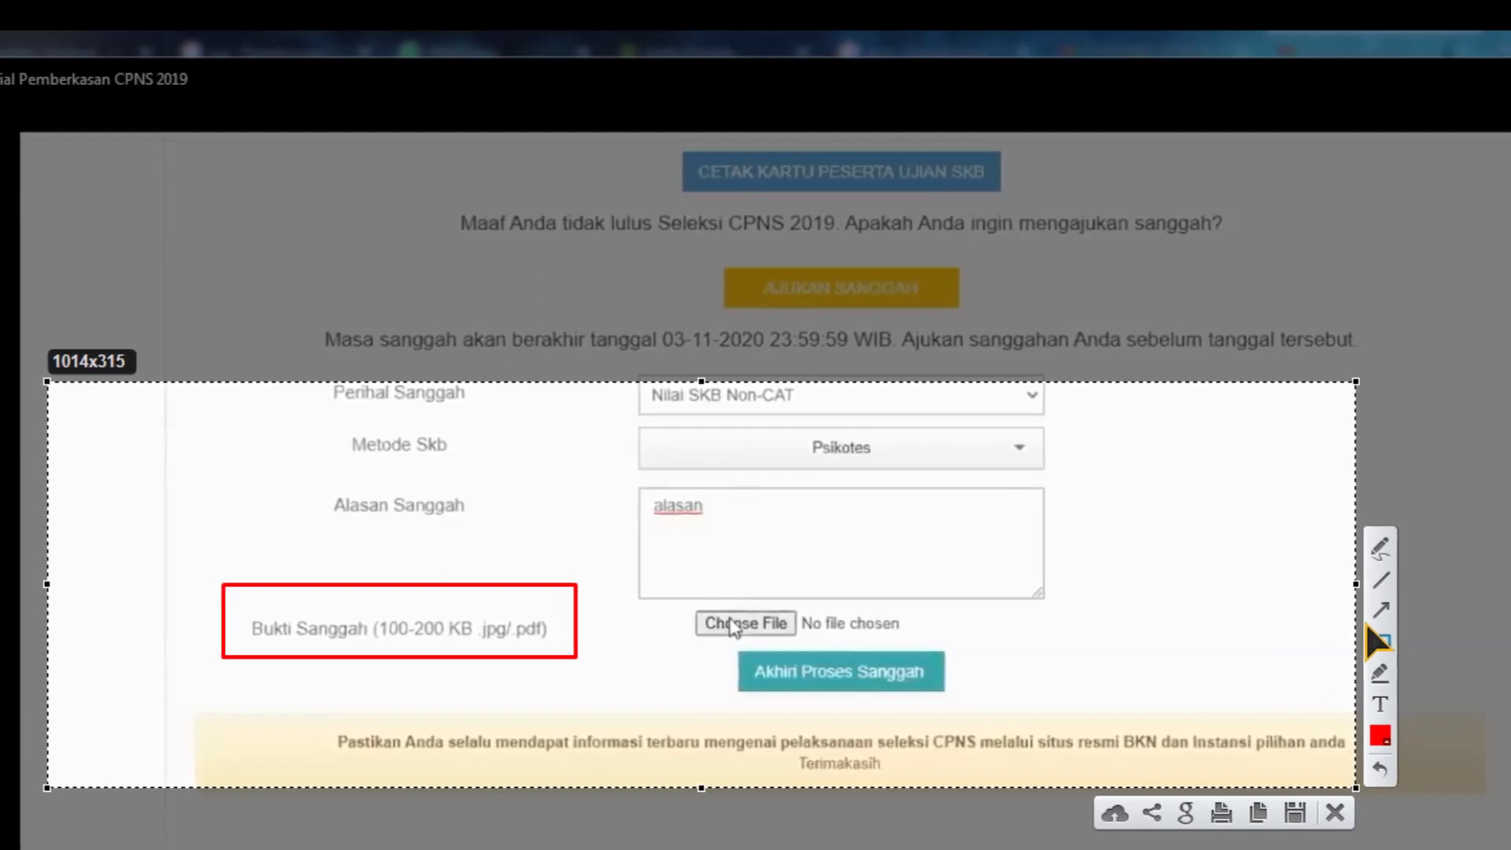
drag(1151, 541, 838, 602)
drag(669, 568, 607, 609)
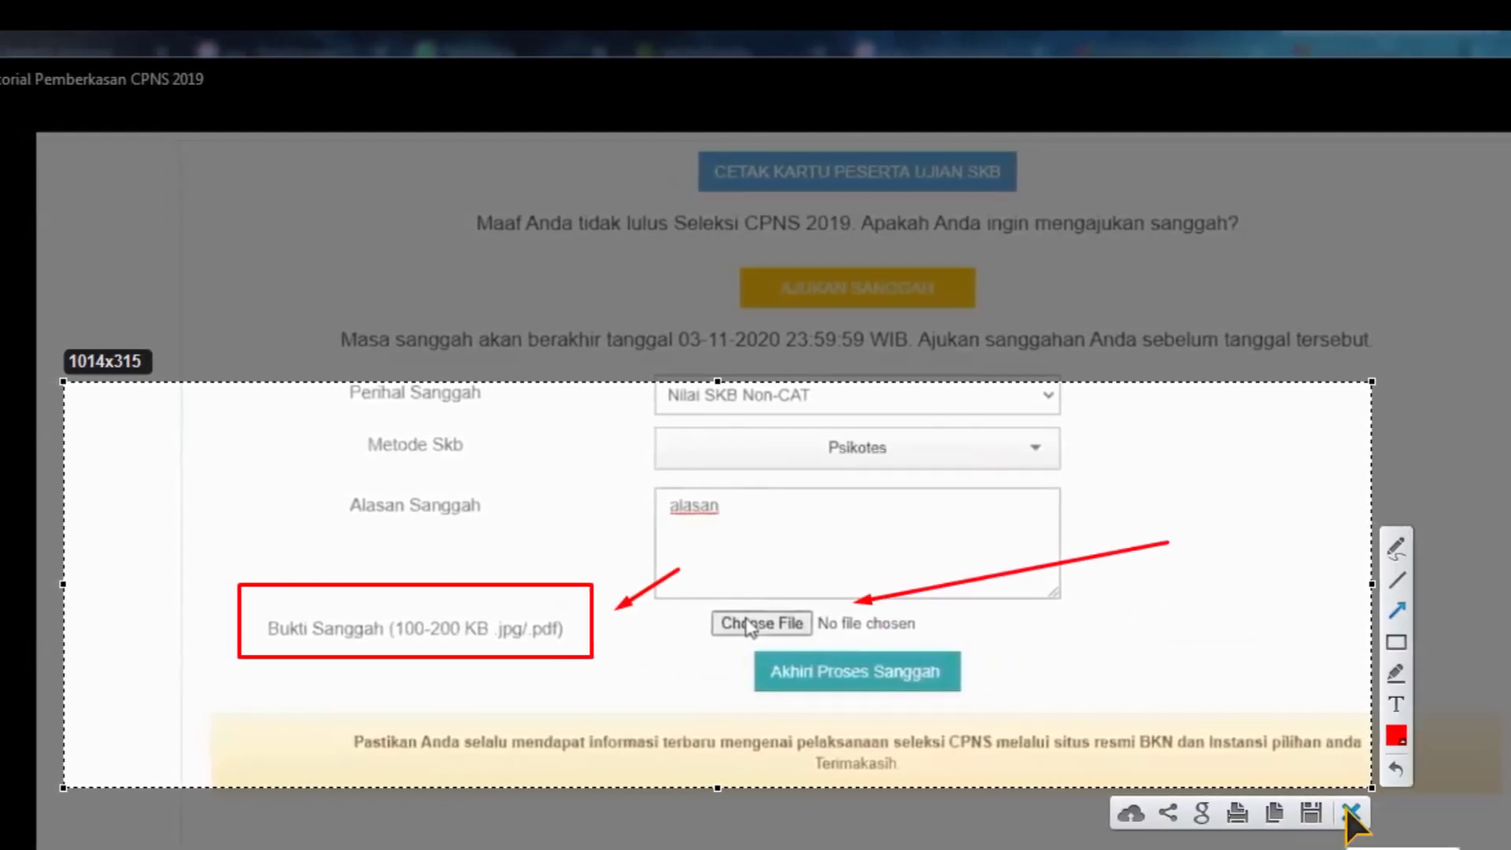
click(1349, 815)
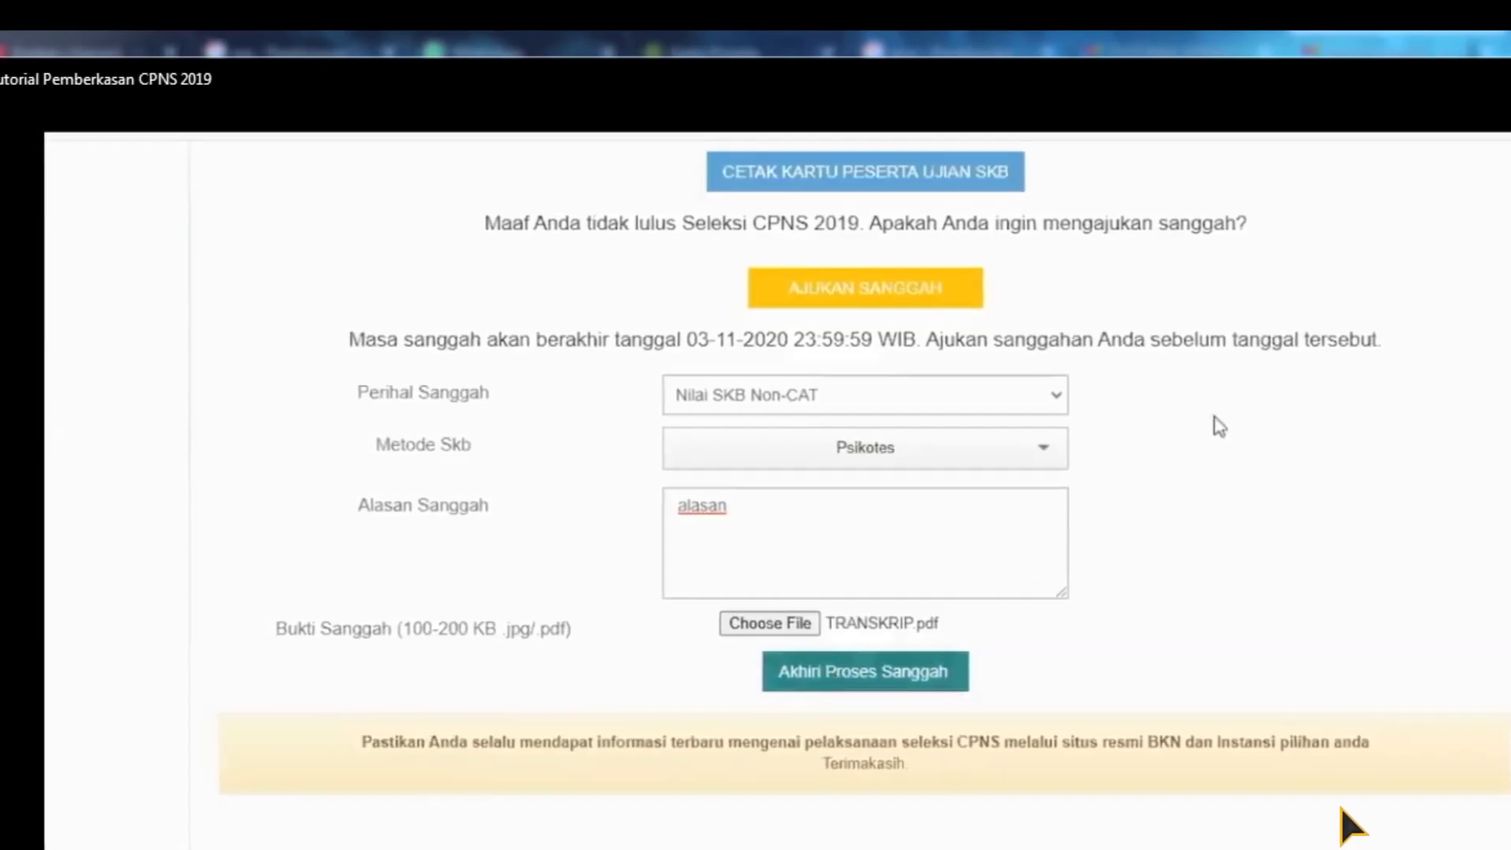
Attach TRANSKRIP.pdf as evidence and submit with Akhiri Proses Sanggah
click(917, 682)
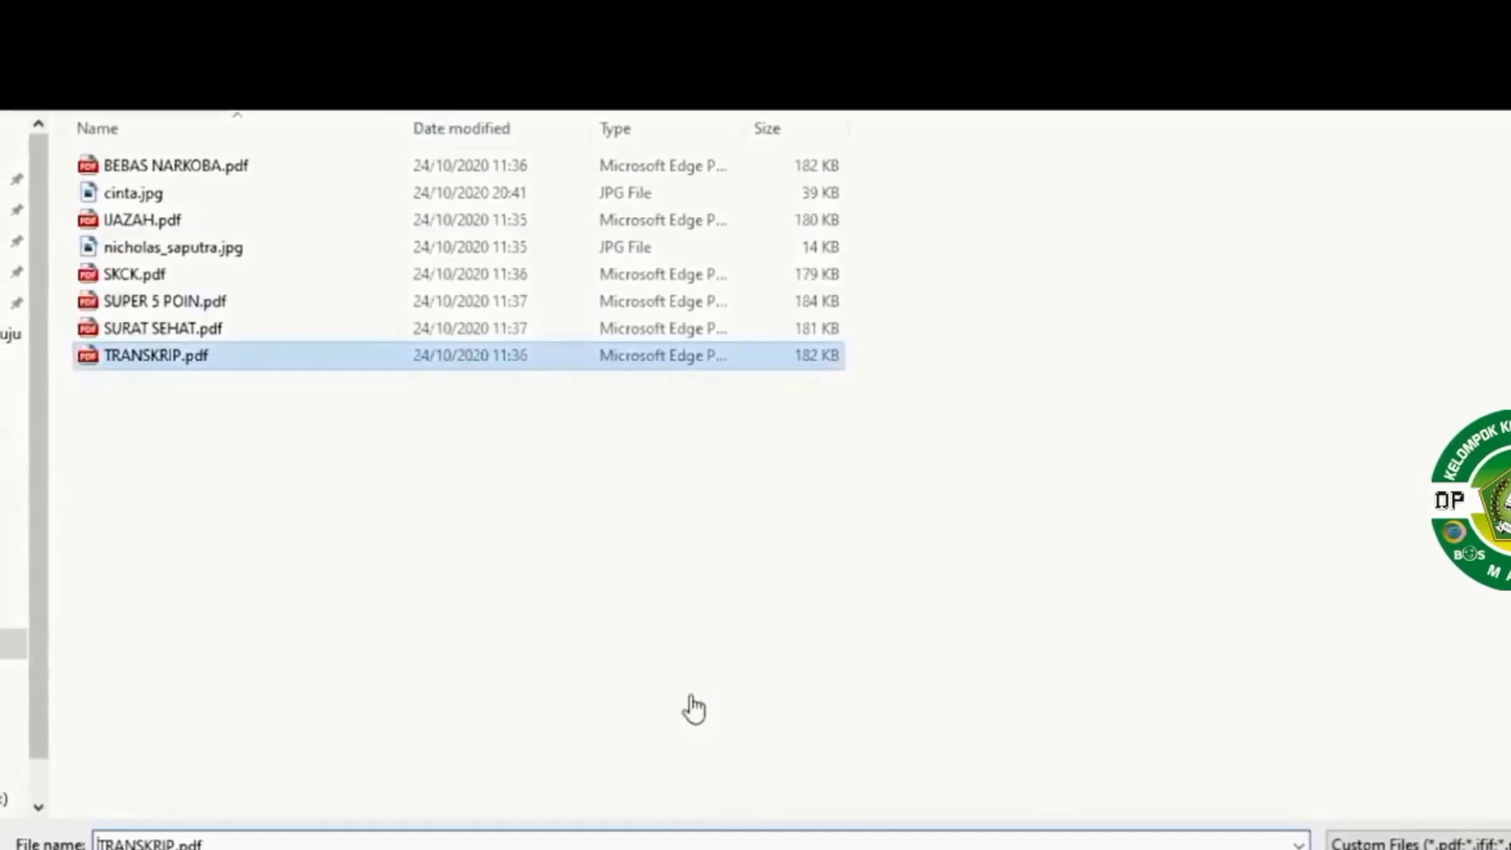
key(Return)
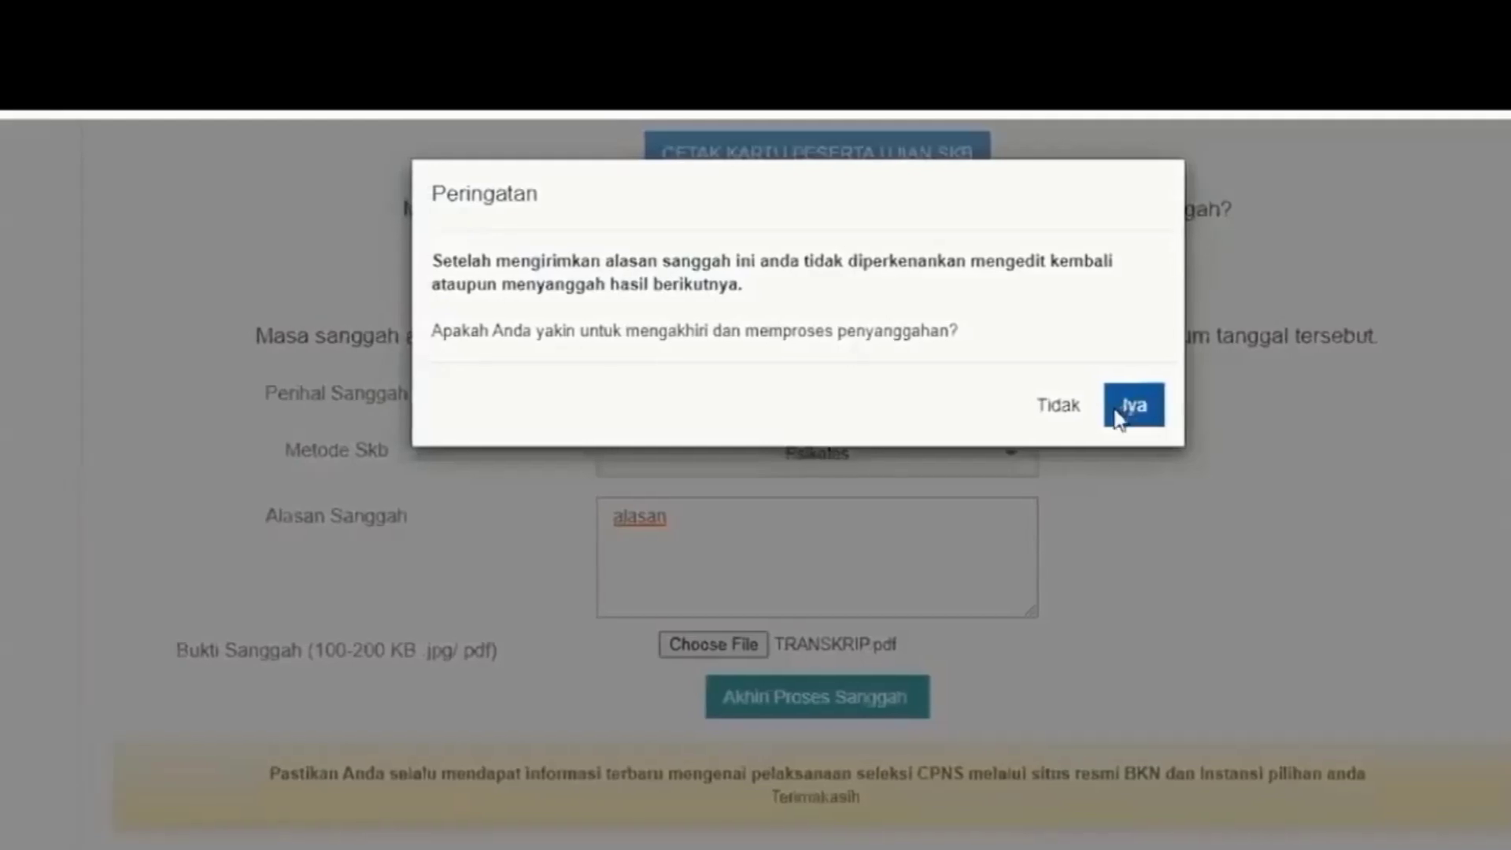
Confirm Iya to finalize the appeal and view the resume's submitted-appeal message
click(843, 743)
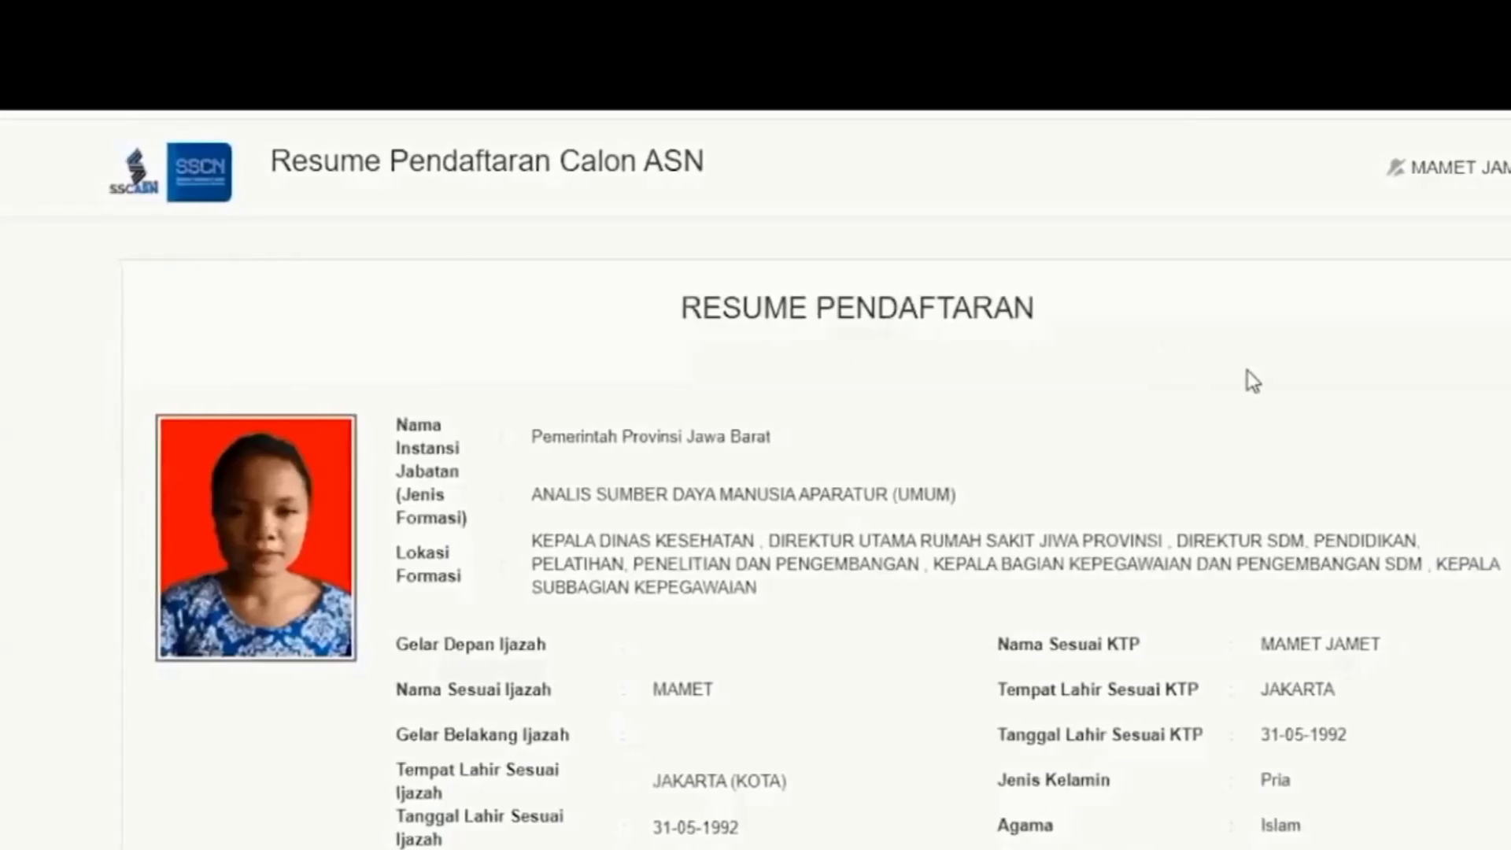
scroll(1249, 371, down, 10)
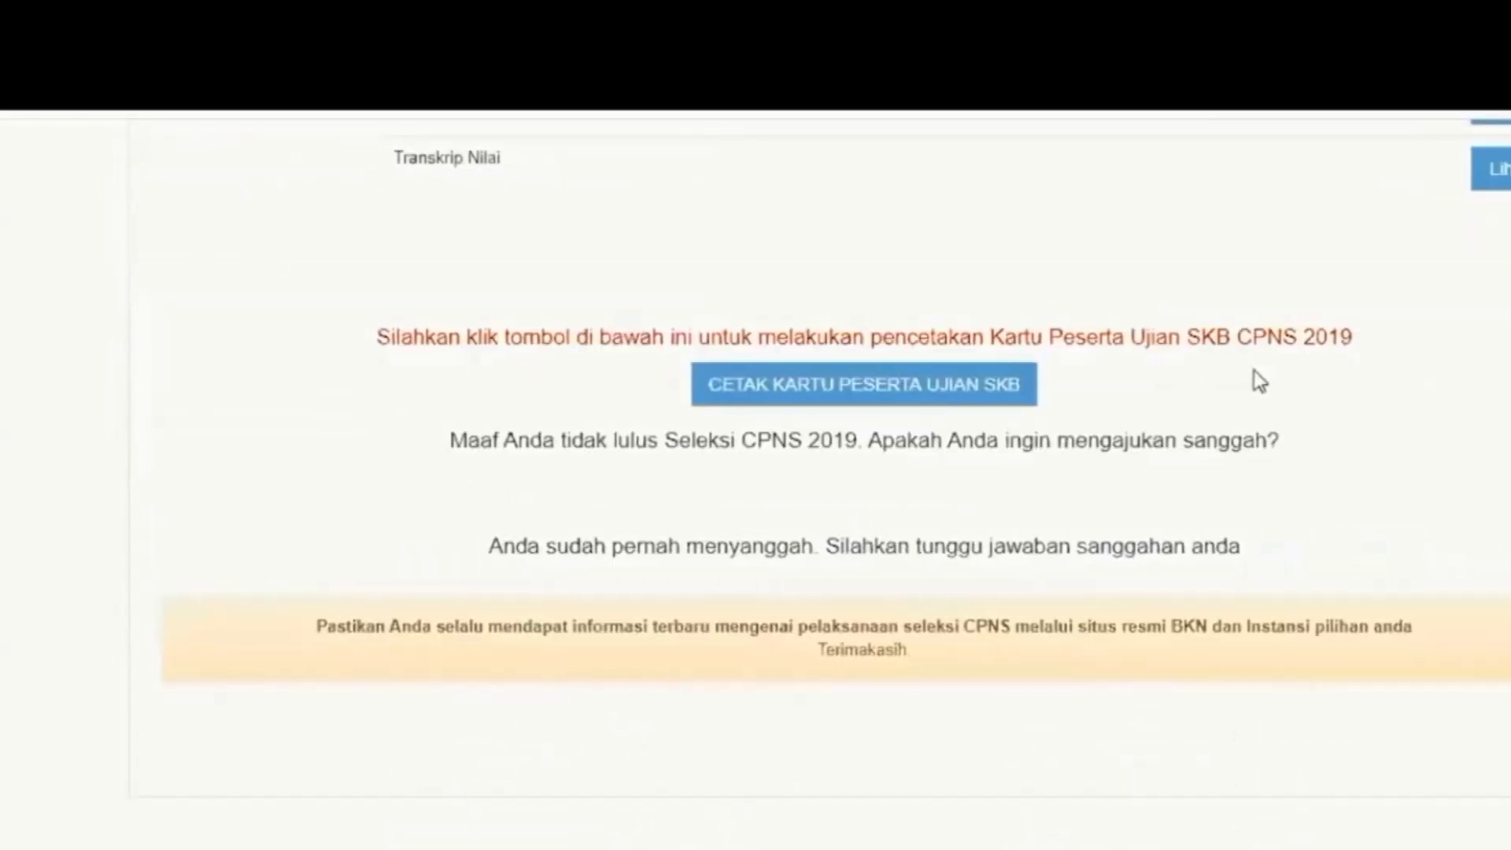